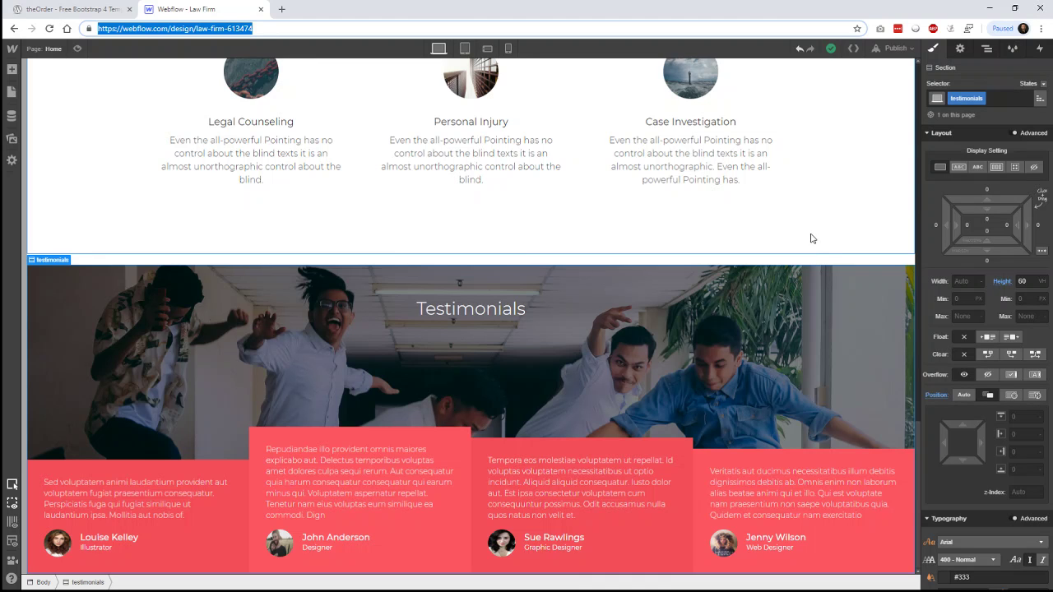
Bring up the Colorlib theOrder template preview at its Our Attorneys section, with three photo cards.
scroll(809, 245, up, 6)
scroll(809, 243, up, 3)
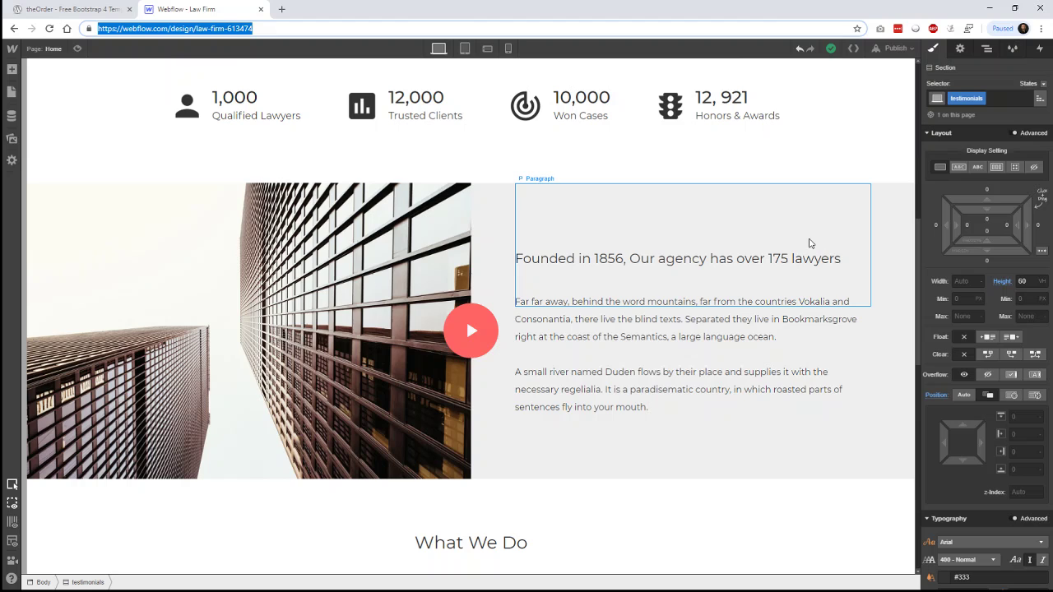
scroll(827, 186, up, 8)
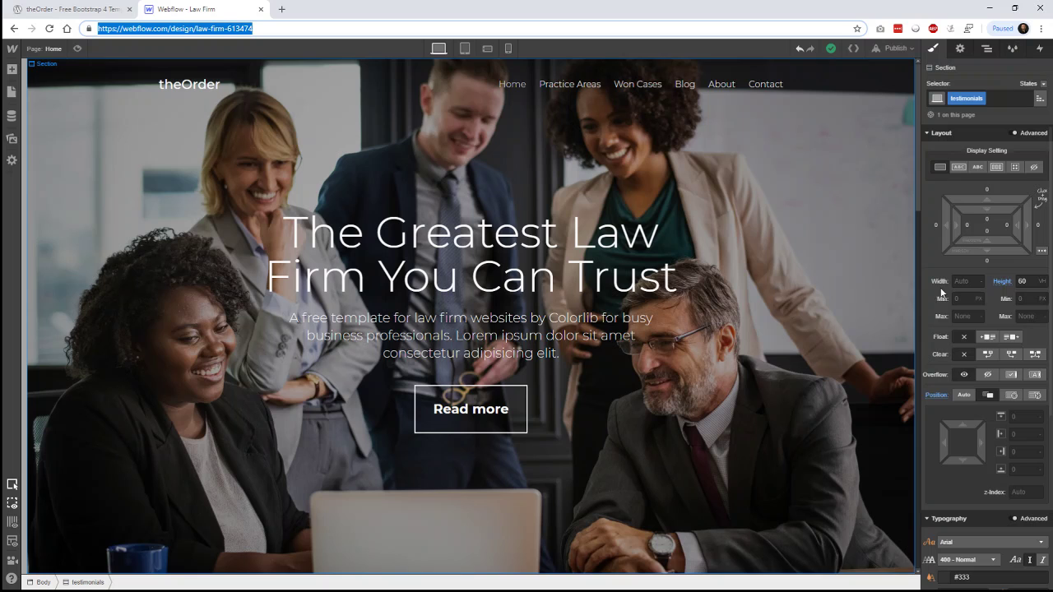
scroll(992, 400, down, 3)
scroll(991, 401, down, 1)
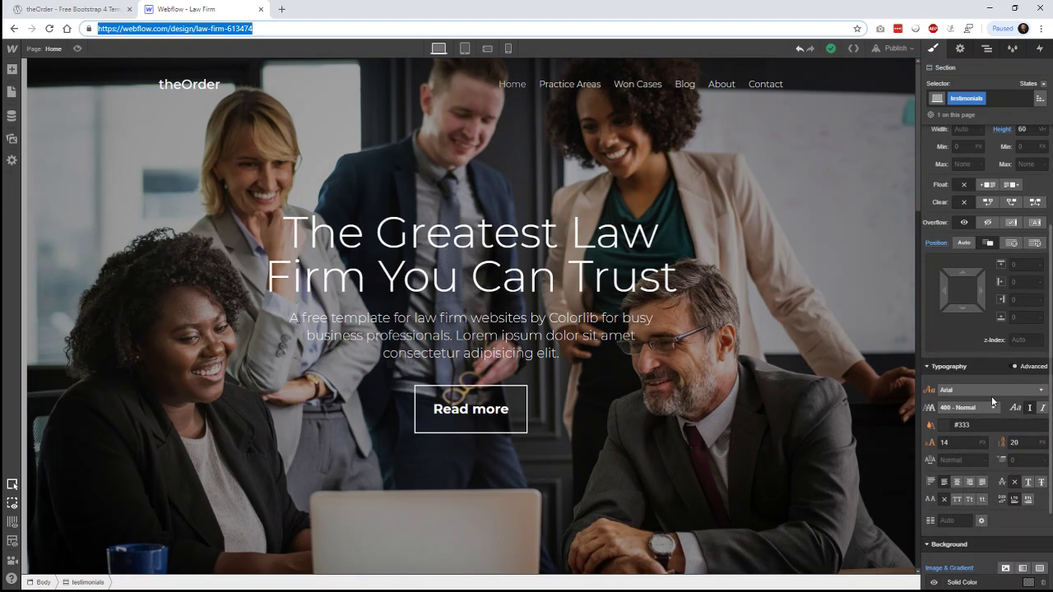
scroll(991, 401, up, 4)
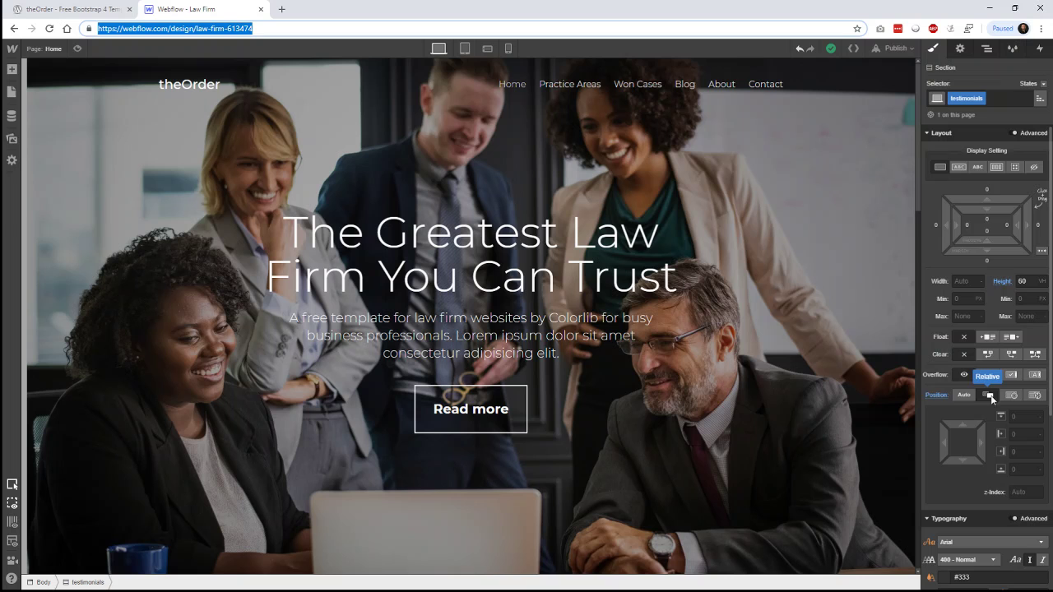
scroll(851, 432, down, 3)
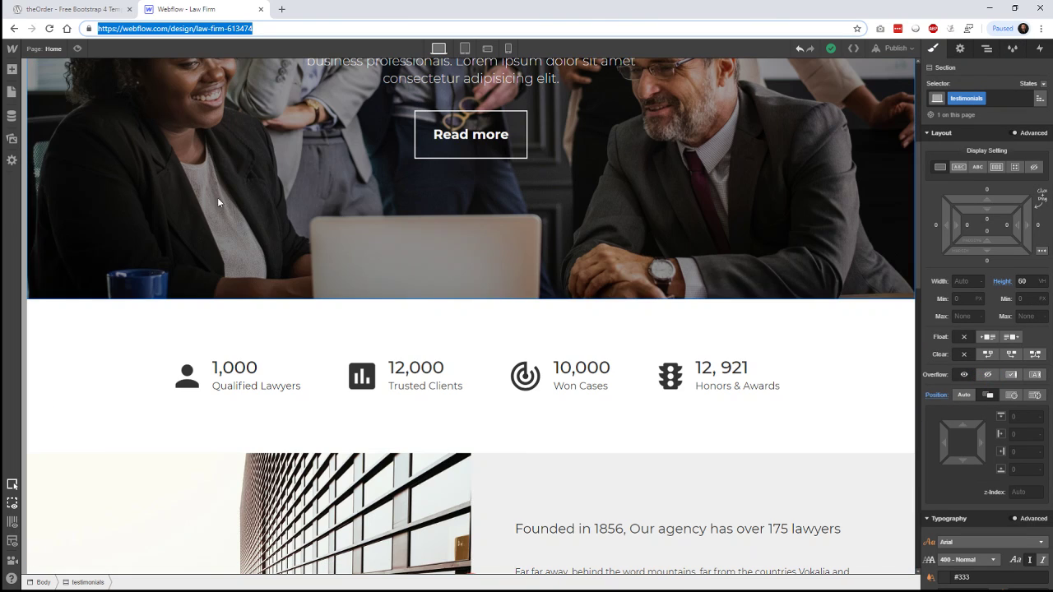
click(93, 9)
scroll(943, 294, down, 5)
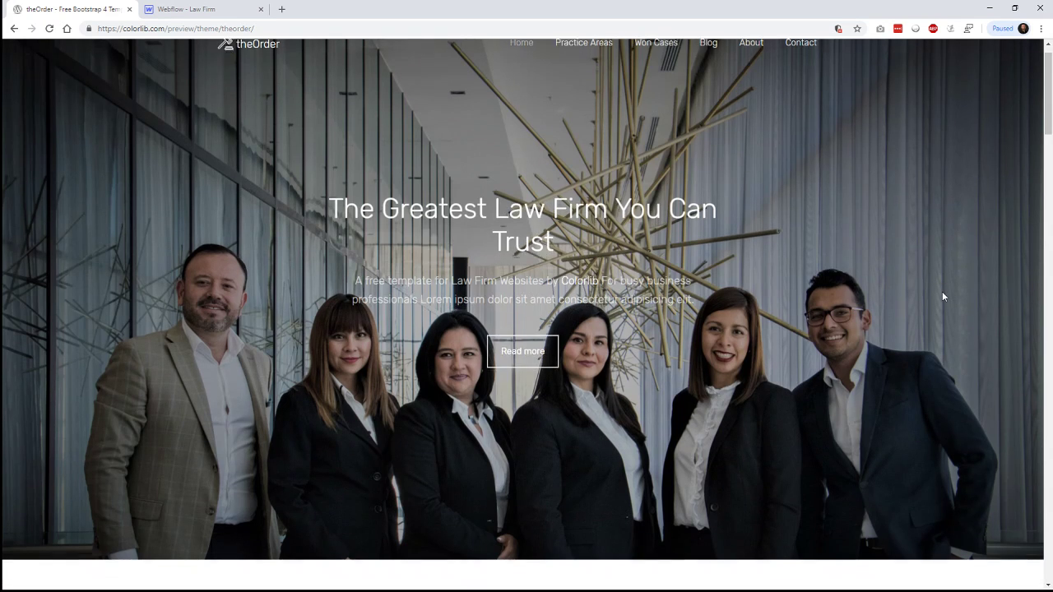
scroll(945, 297, down, 6)
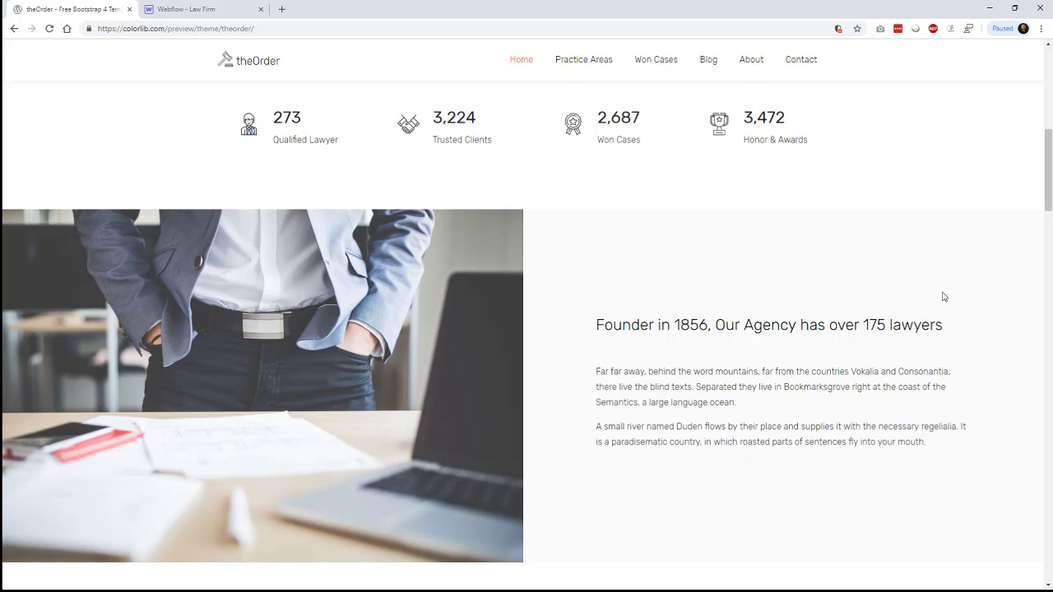
scroll(944, 297, down, 5)
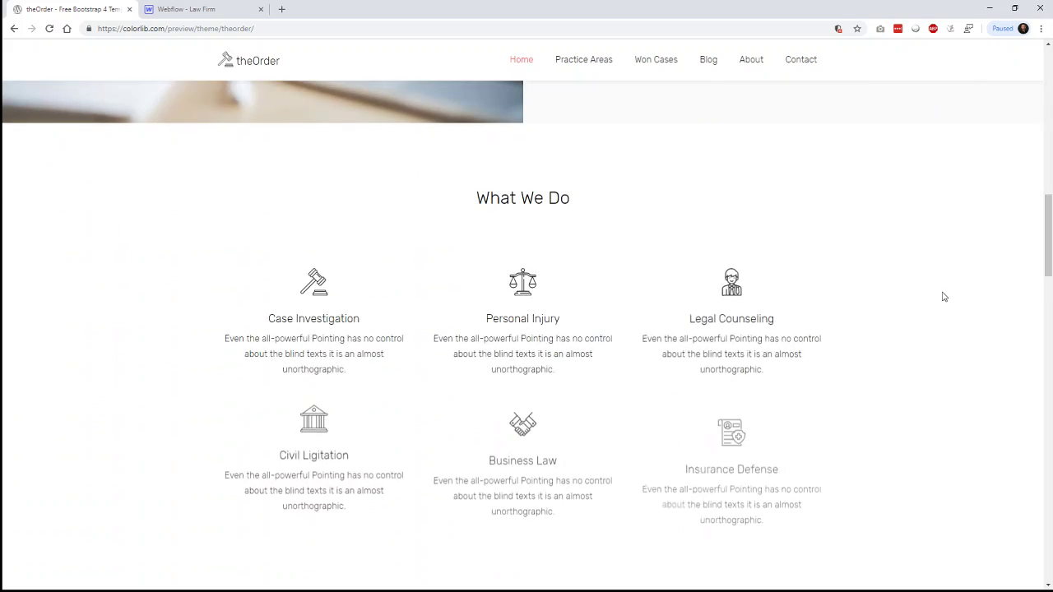
scroll(943, 296, down, 5)
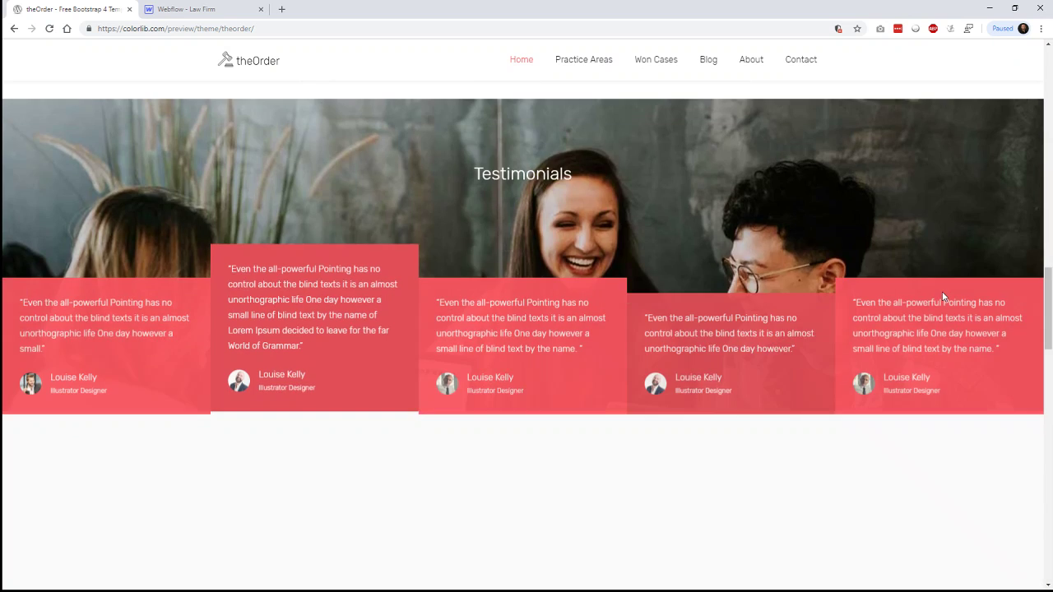
scroll(944, 297, down, 2)
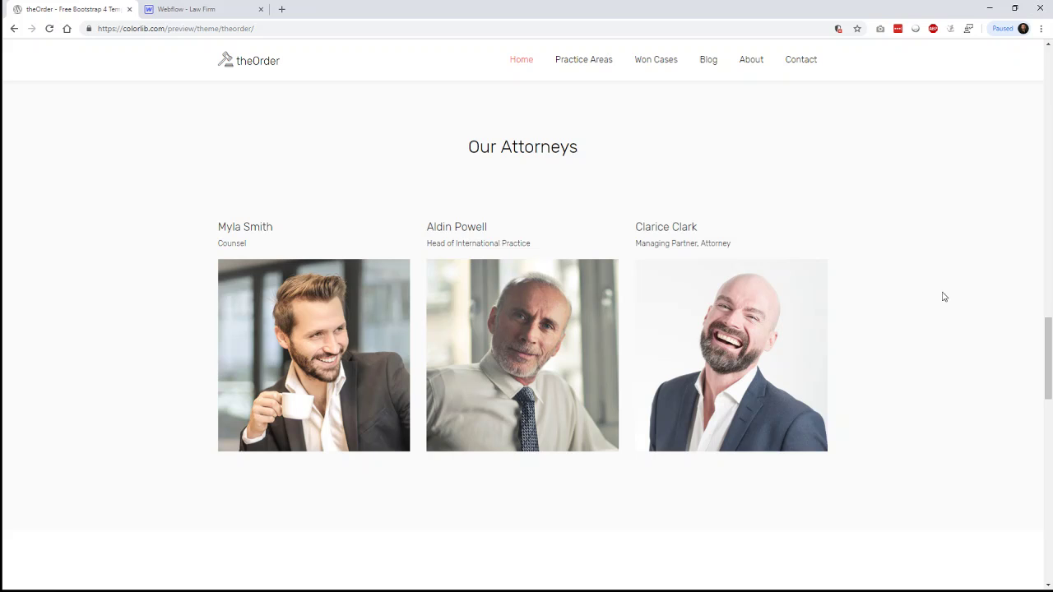
scroll(943, 296, up, 1)
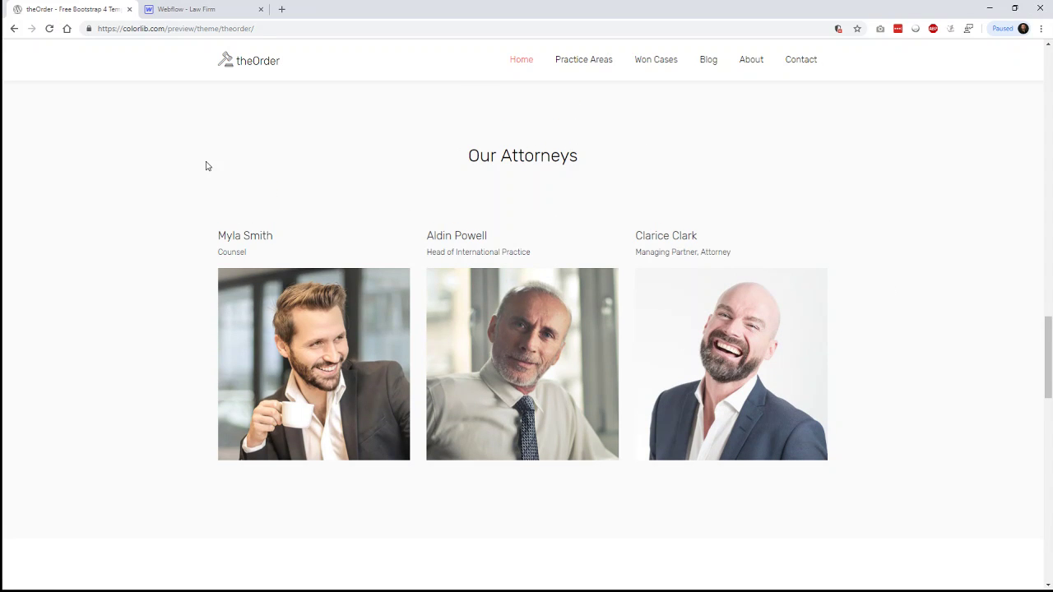
Return to the Webflow law firm design and scroll the canvas to the Testimonials section.
click(206, 10)
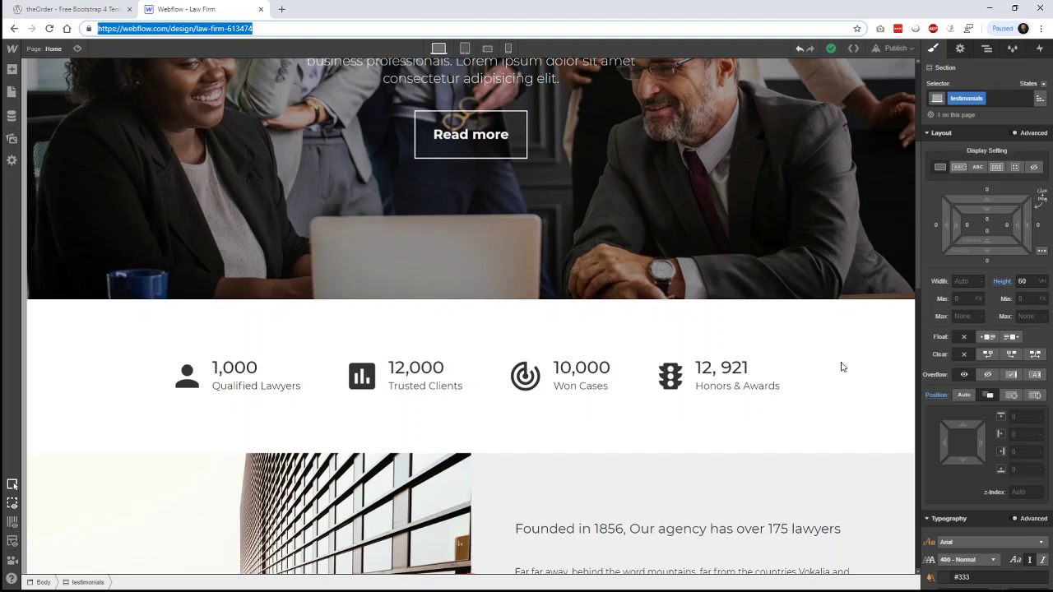
scroll(853, 357, down, 9)
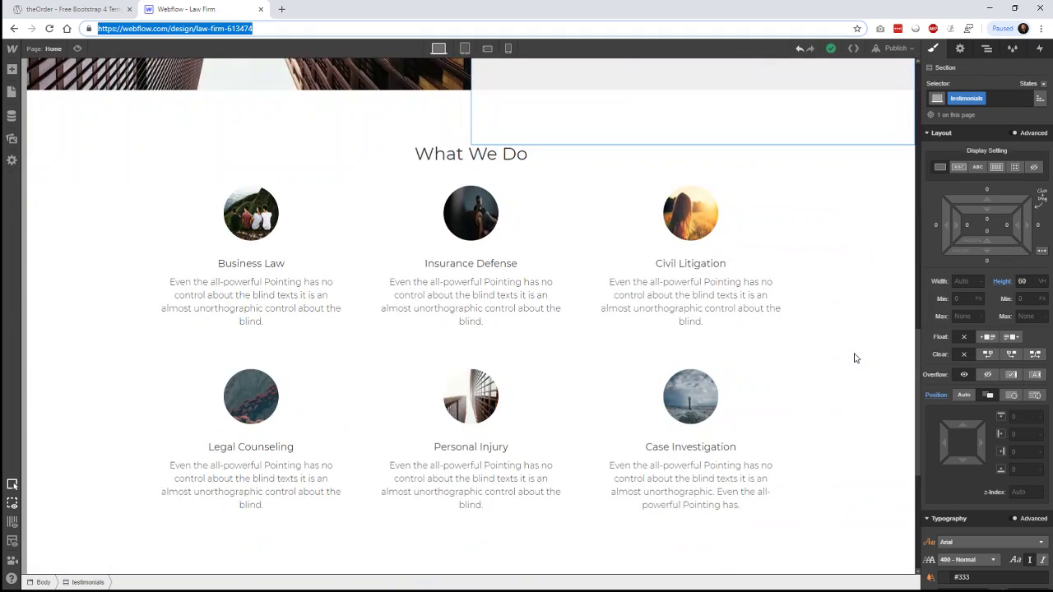
scroll(854, 355, down, 4)
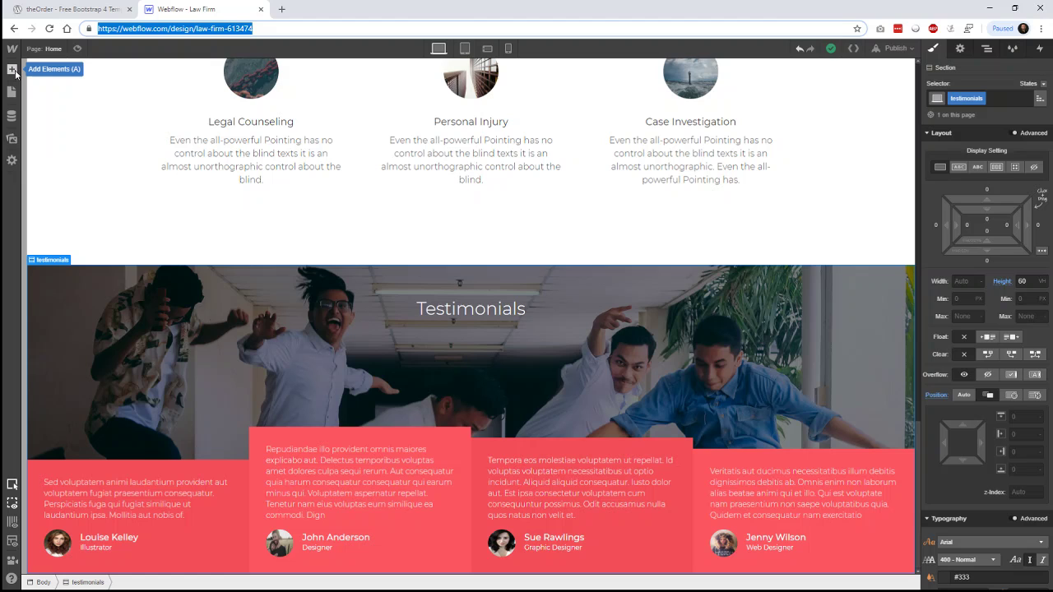
Add a new empty Section to the page Body below Testimonials.
click(988, 51)
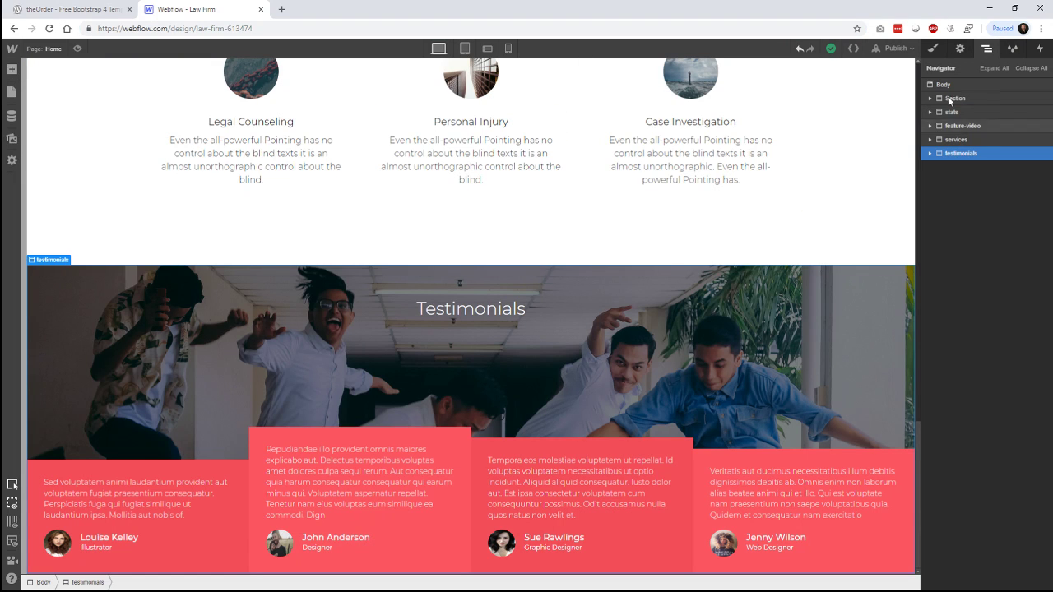
click(943, 86)
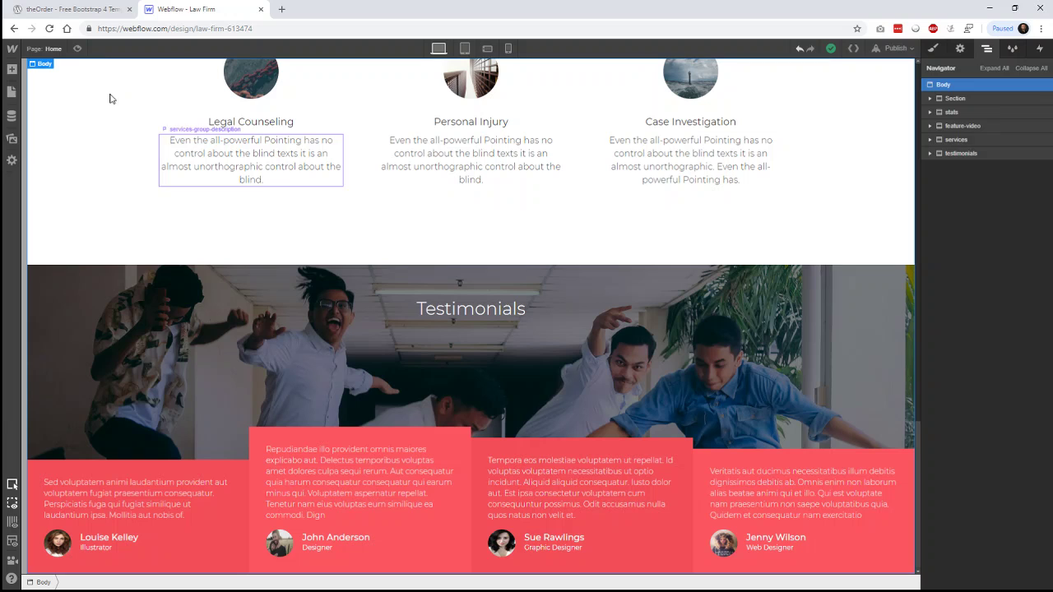
click(12, 71)
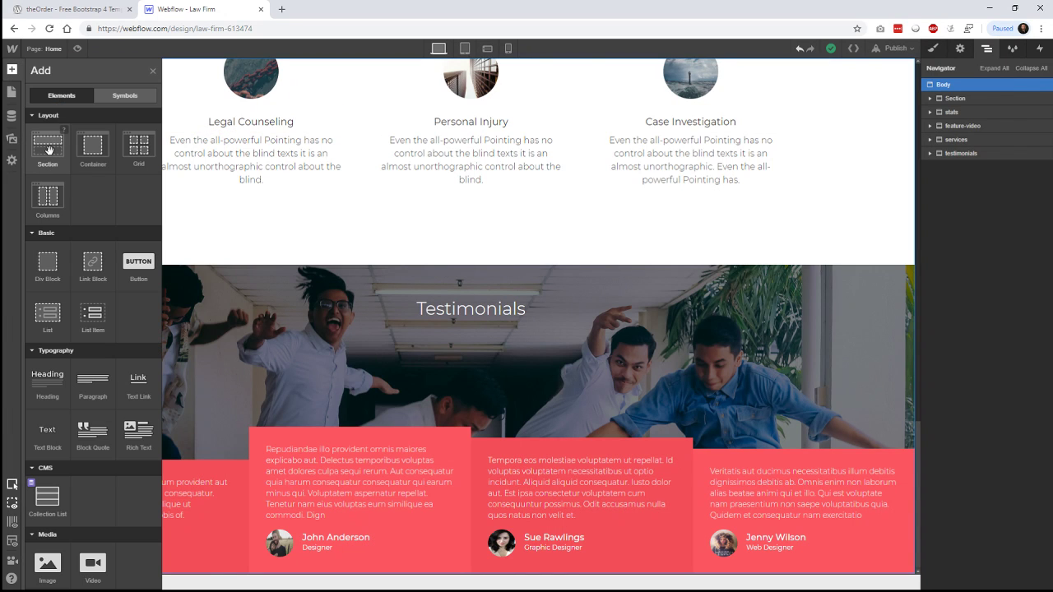
drag(901, 336, 905, 337)
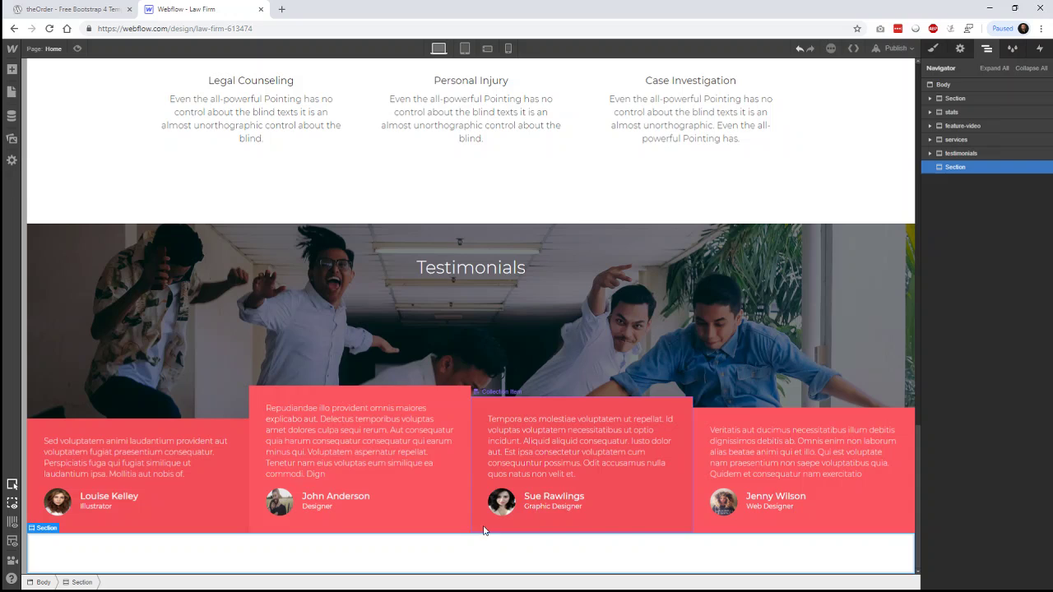
Give the new section the ID 'team' and the Section HTML tag.
click(960, 49)
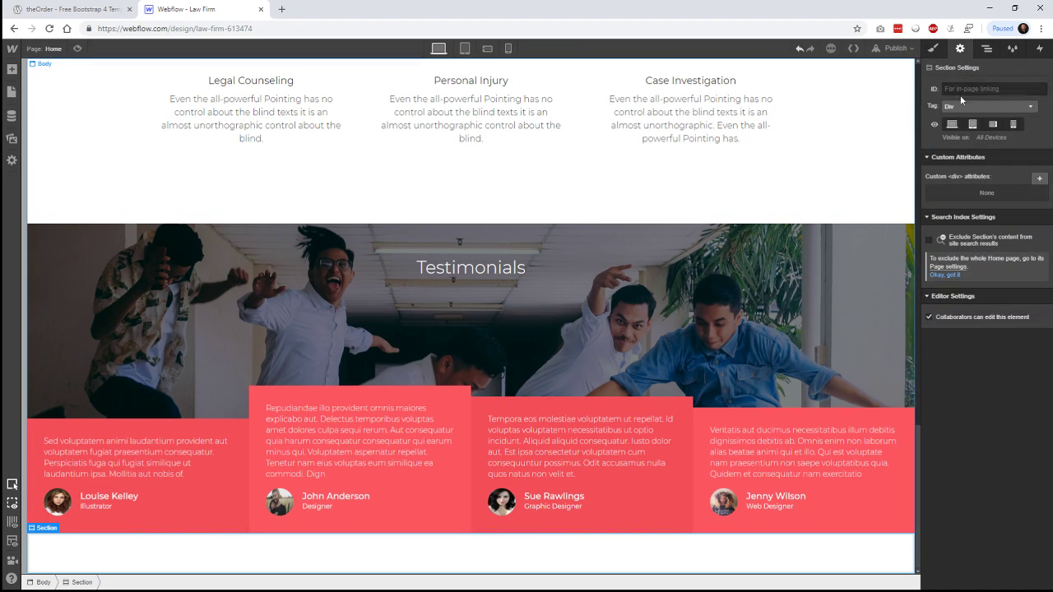
click(964, 91)
text(team)
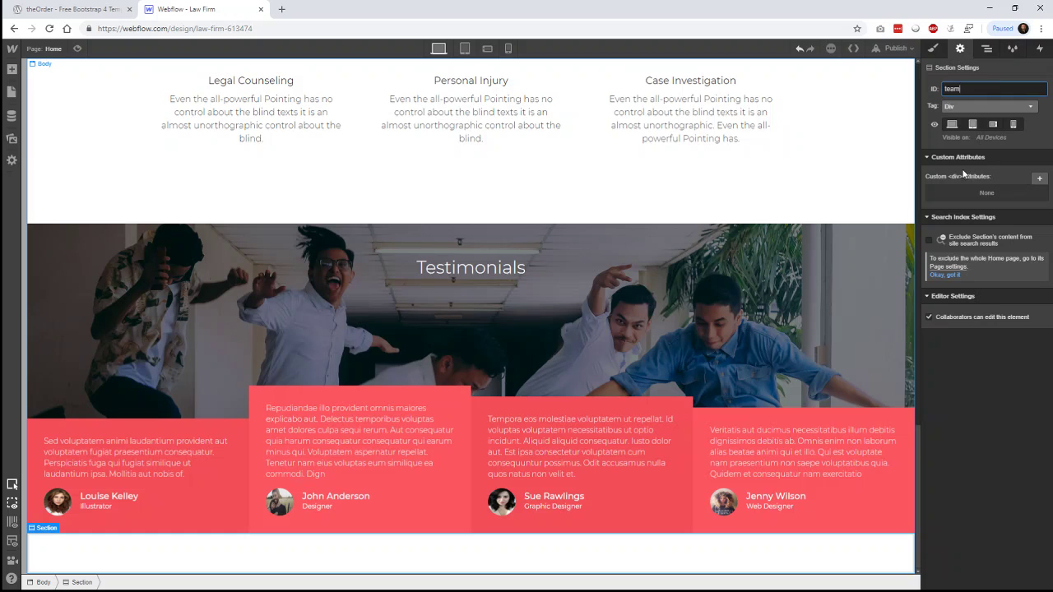
click(978, 107)
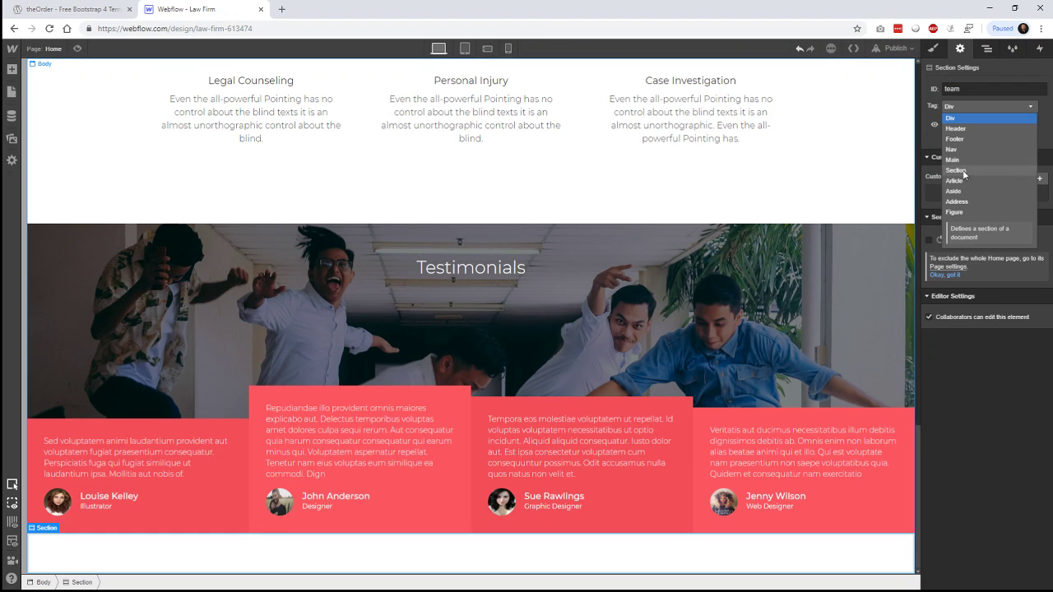
click(956, 171)
click(956, 109)
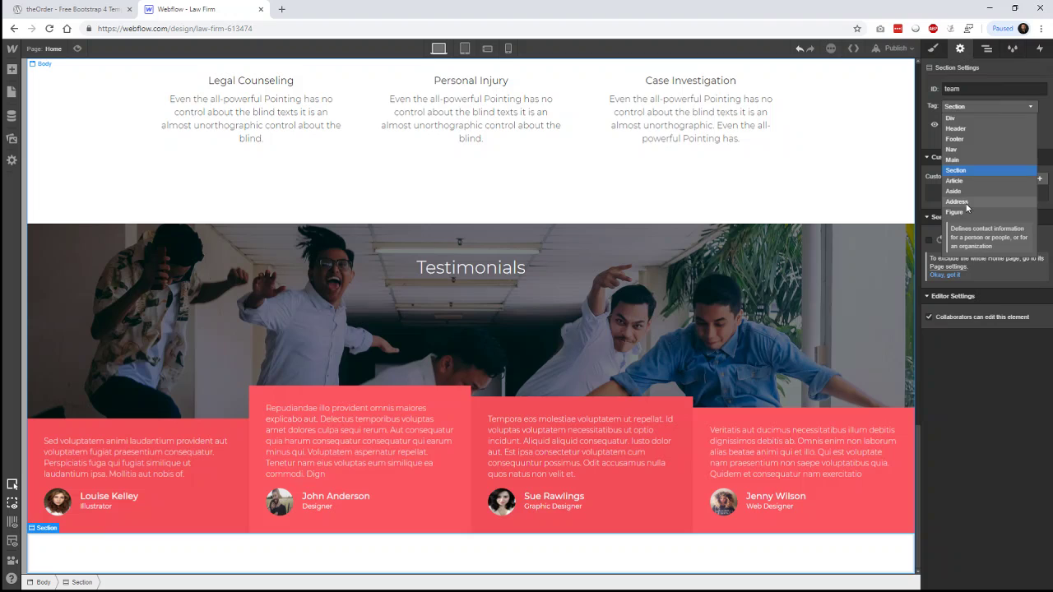
click(969, 91)
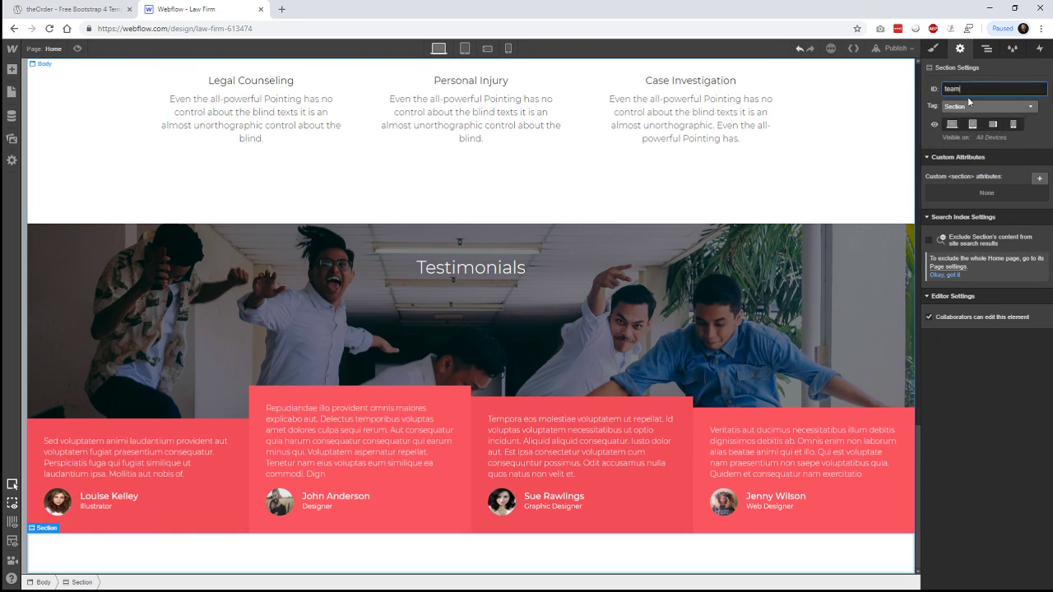
Apply the existing 'team' class to the section.
click(932, 51)
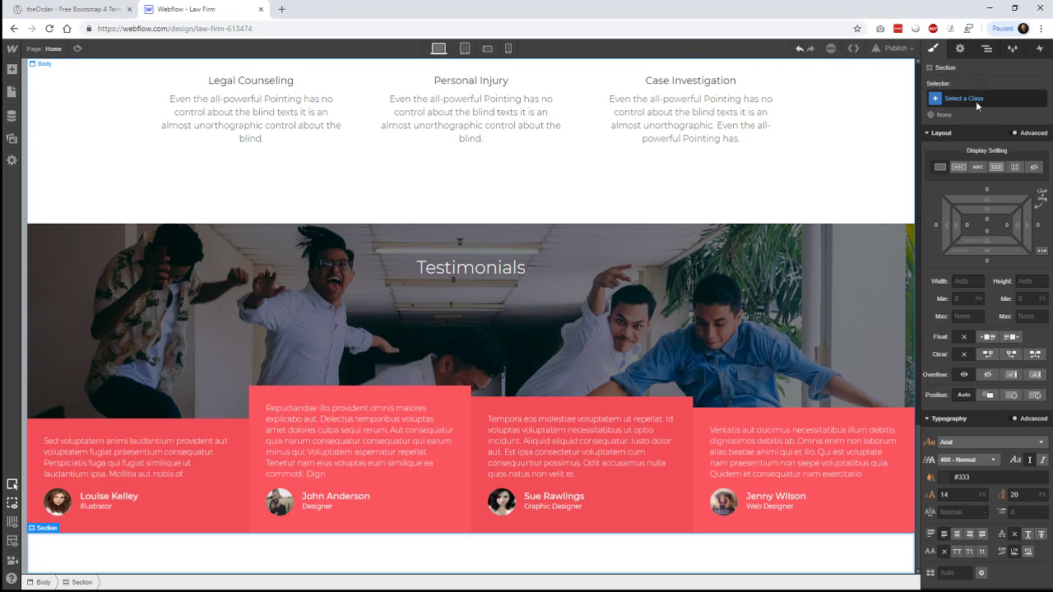
click(965, 99)
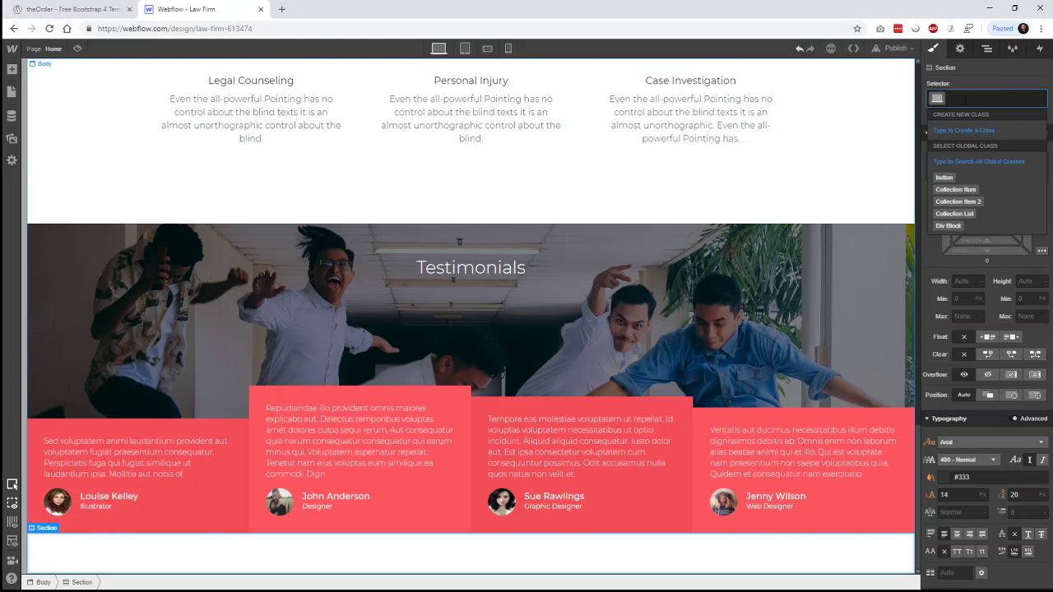
text(team)
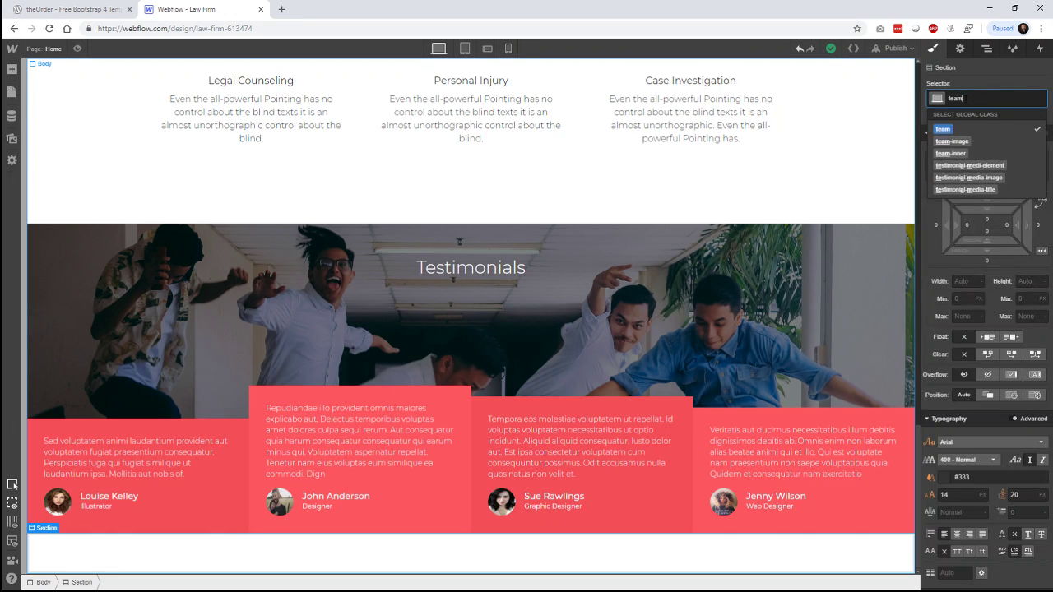
key(Return)
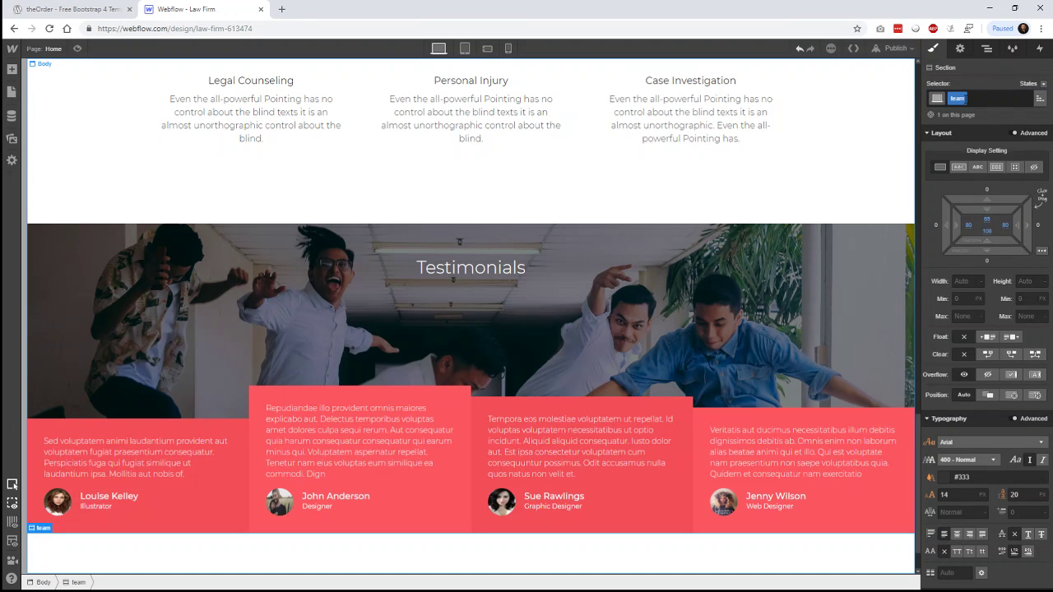
Try team section padding of right 100, bottom 36 and top 21, then reset all padding to 0.
scroll(847, 376, down, 1)
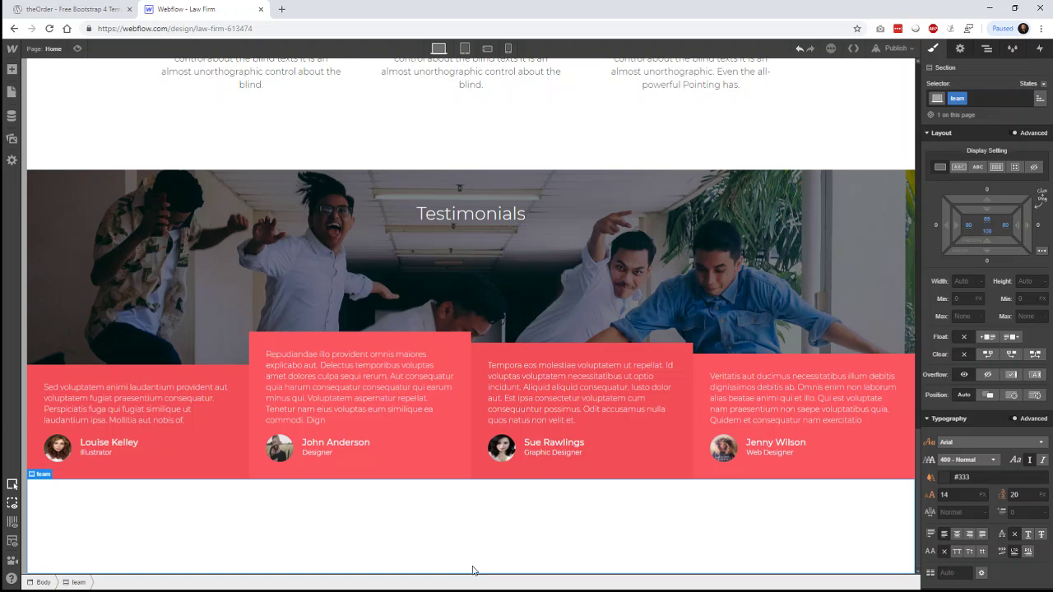
click(1006, 227)
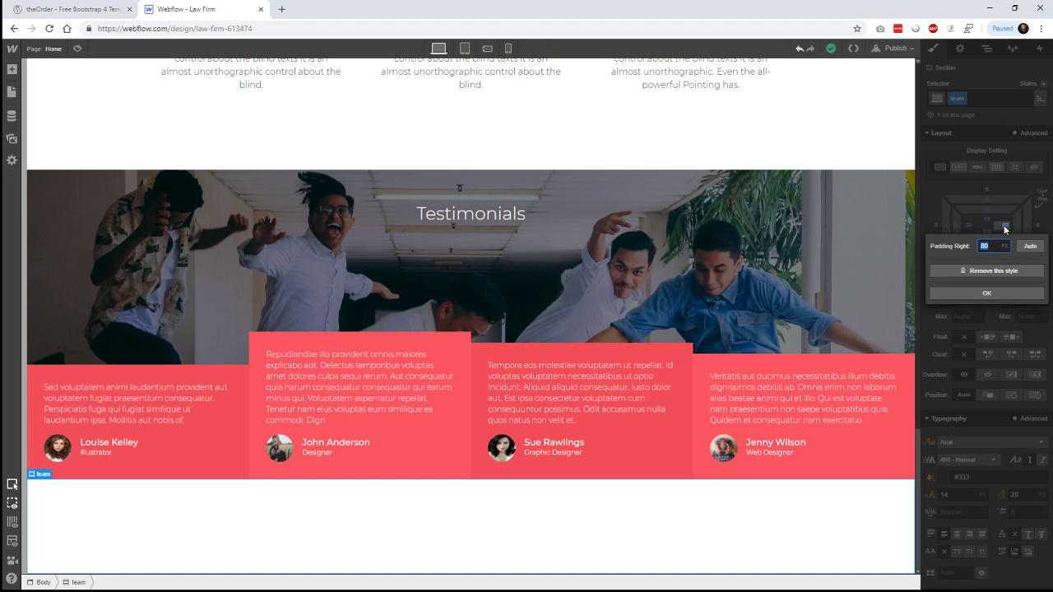
text(100)
key(Return)
click(988, 233)
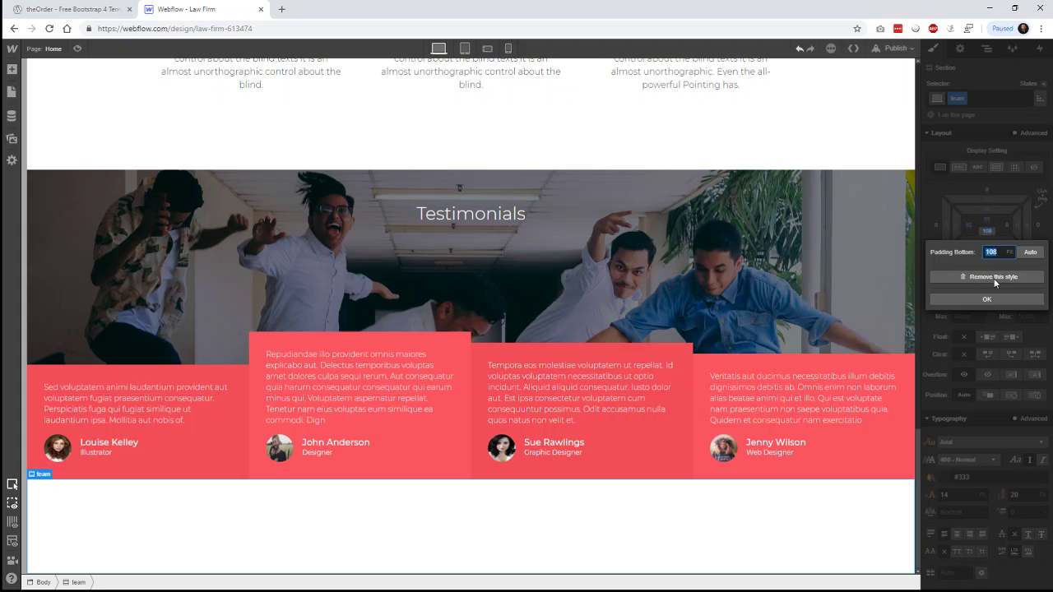
text(36)
key(Return)
click(987, 220)
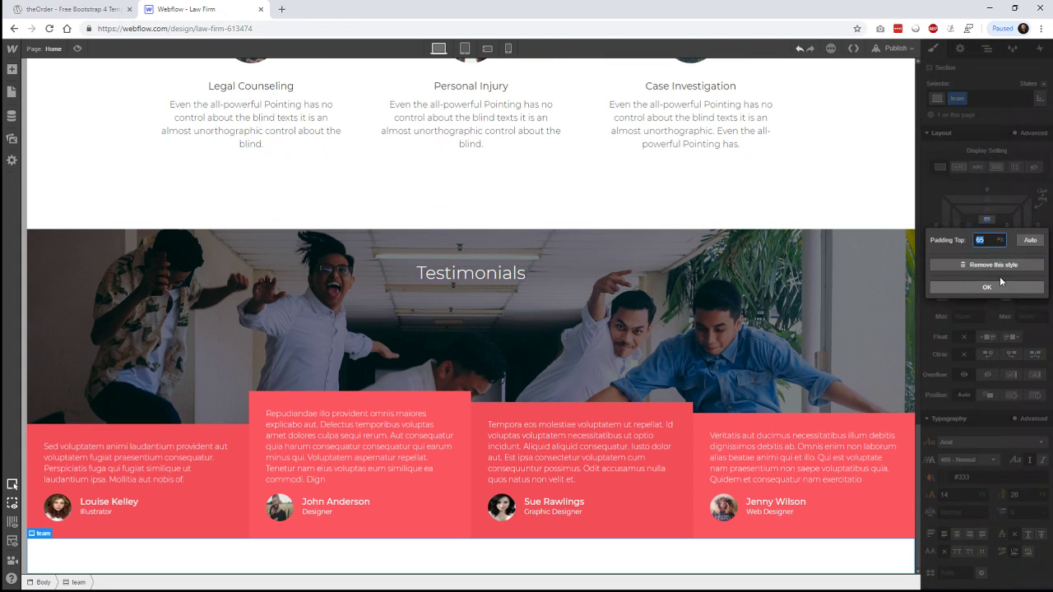
text(21)
key(Return)
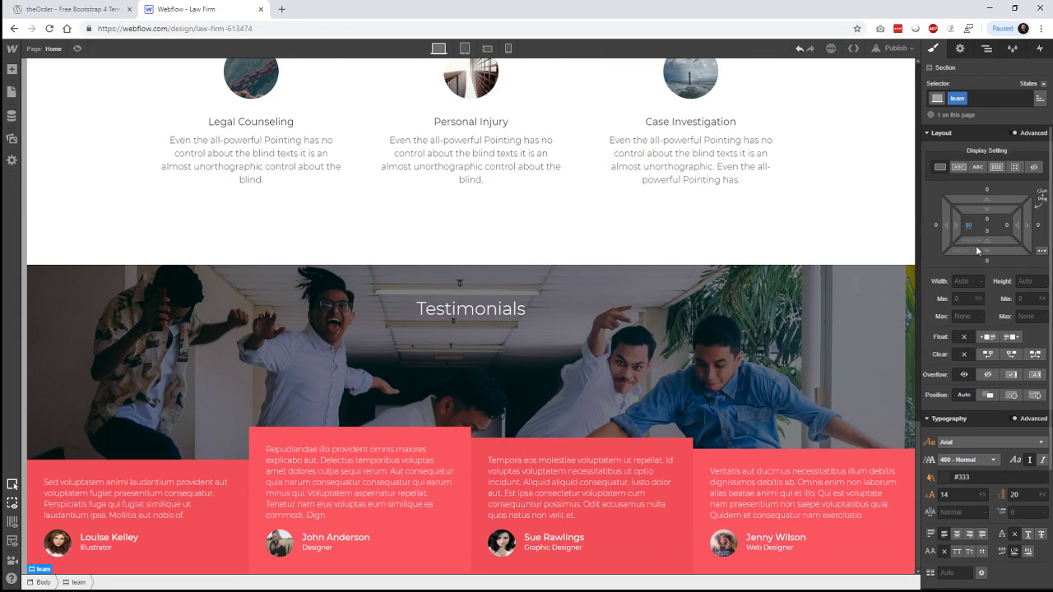
click(969, 224)
click(998, 272)
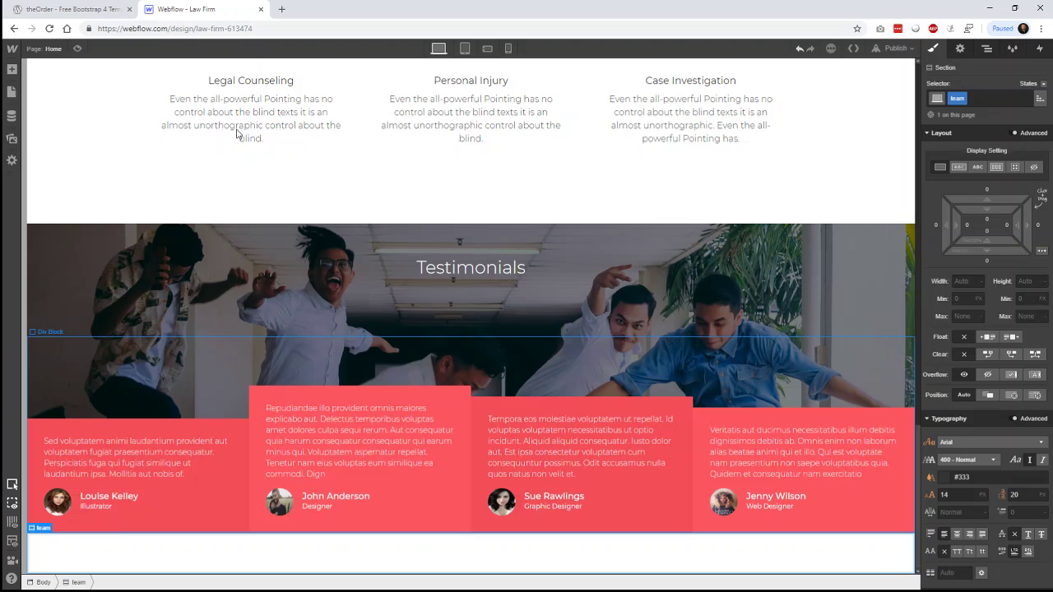
key(ctrl+Tab)
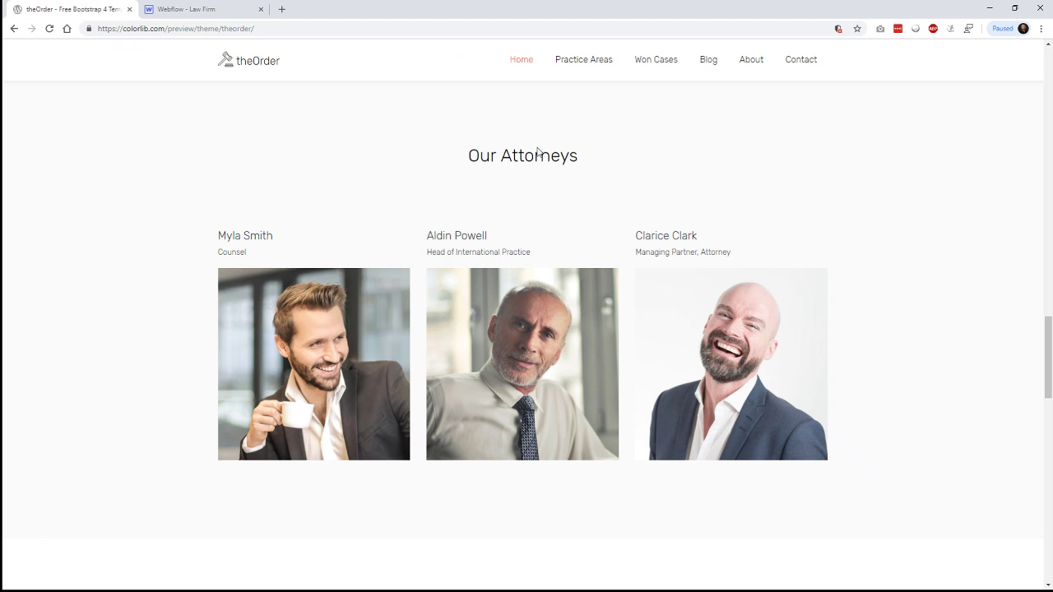
triple_click(597, 166)
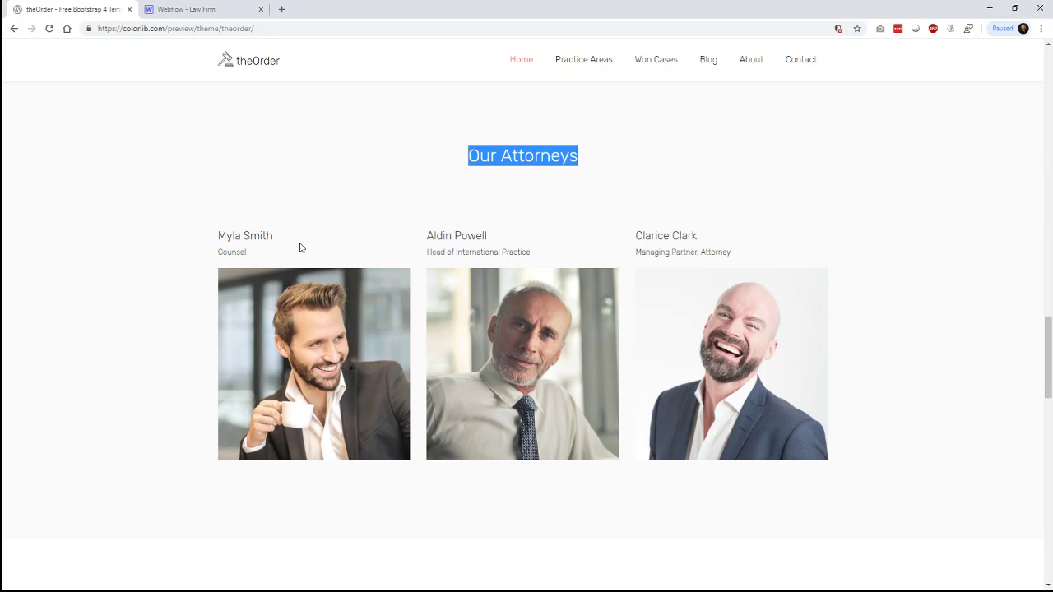
double_click(245, 252)
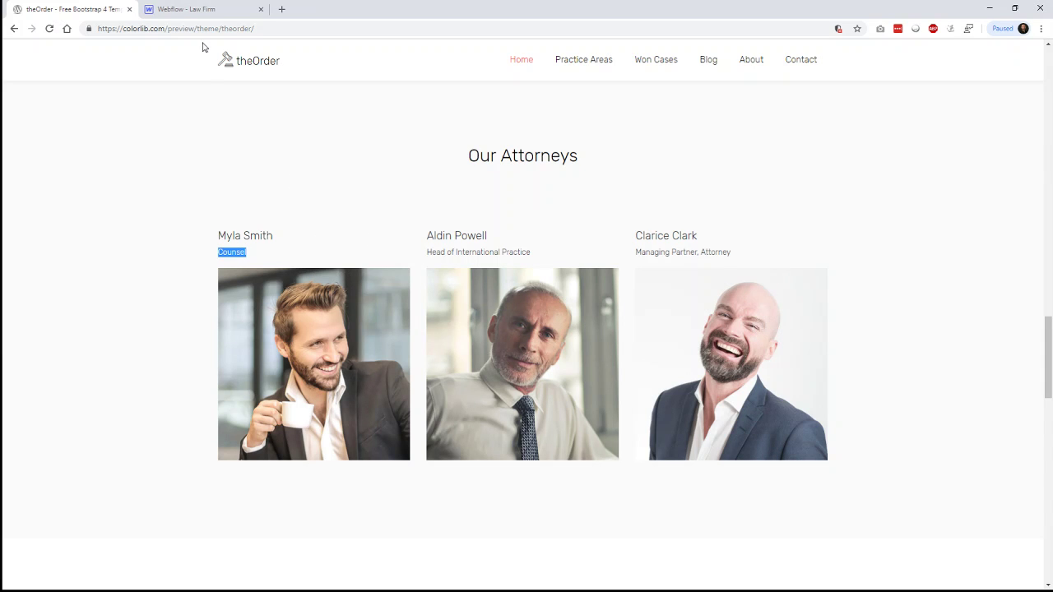
click(202, 11)
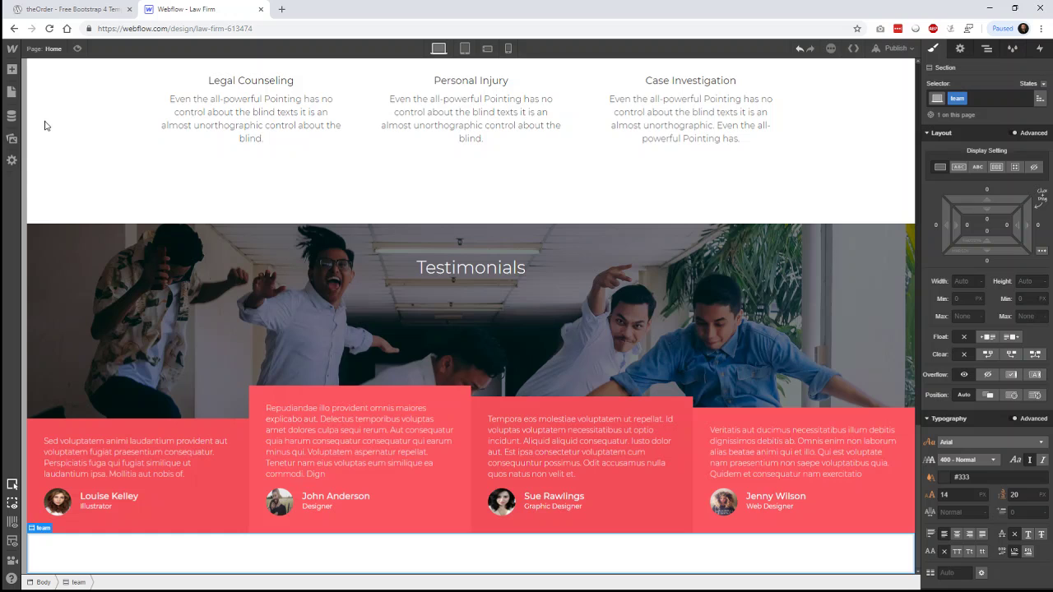
click(11, 115)
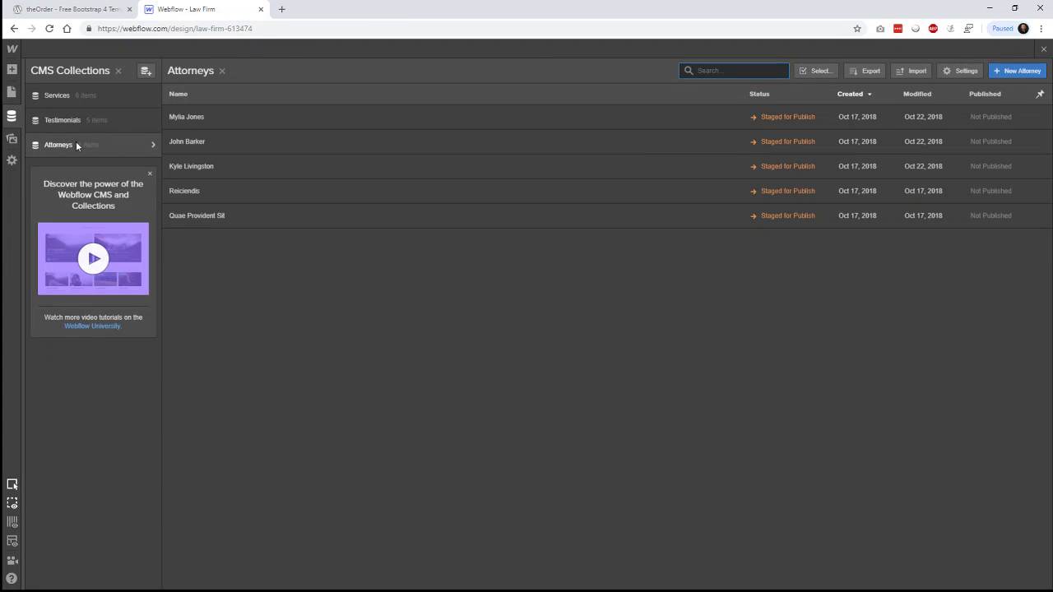
click(206, 118)
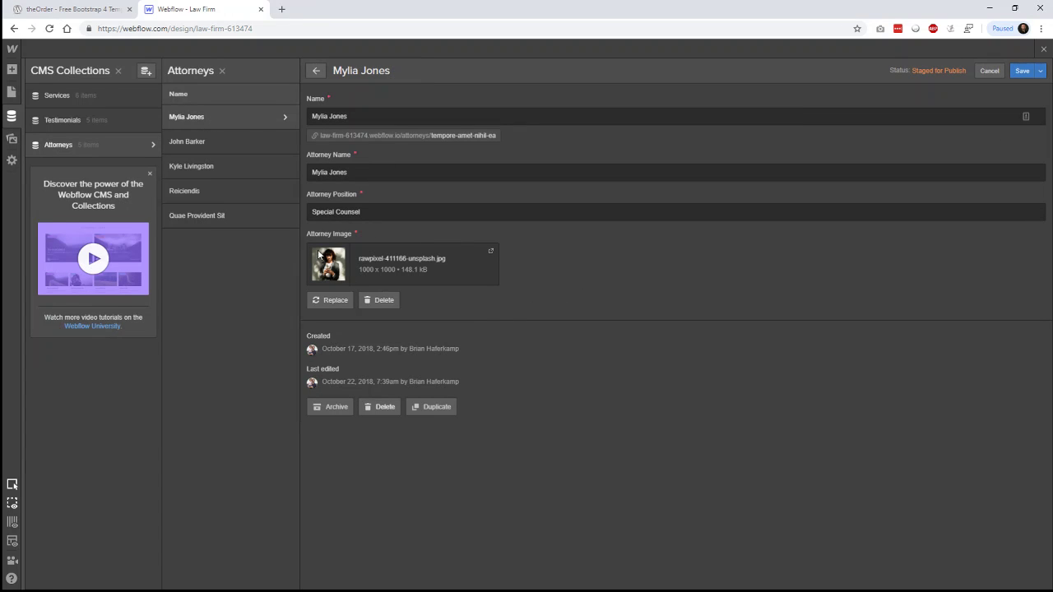
click(223, 146)
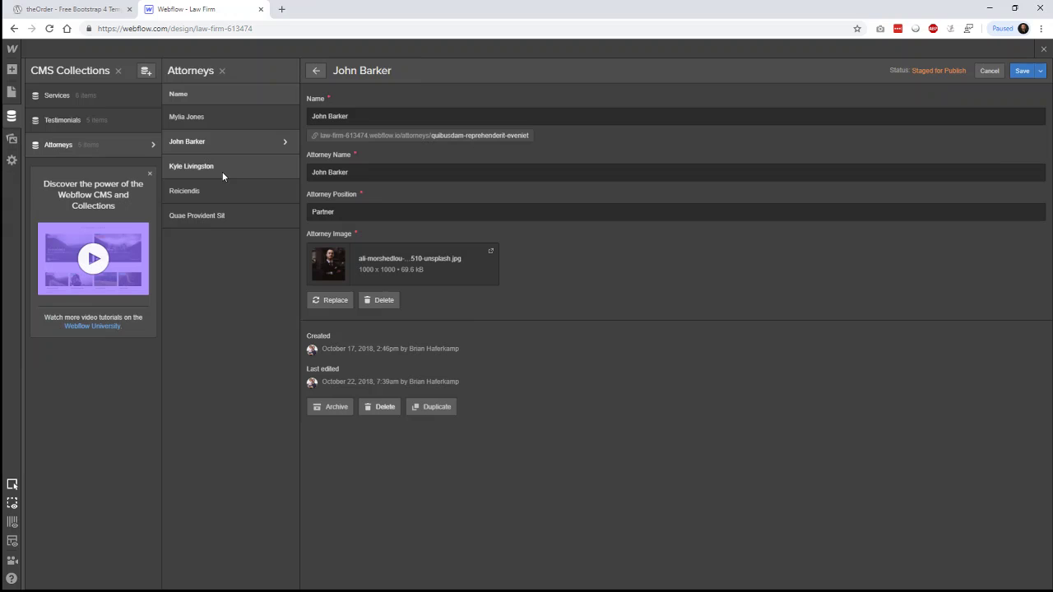
click(222, 171)
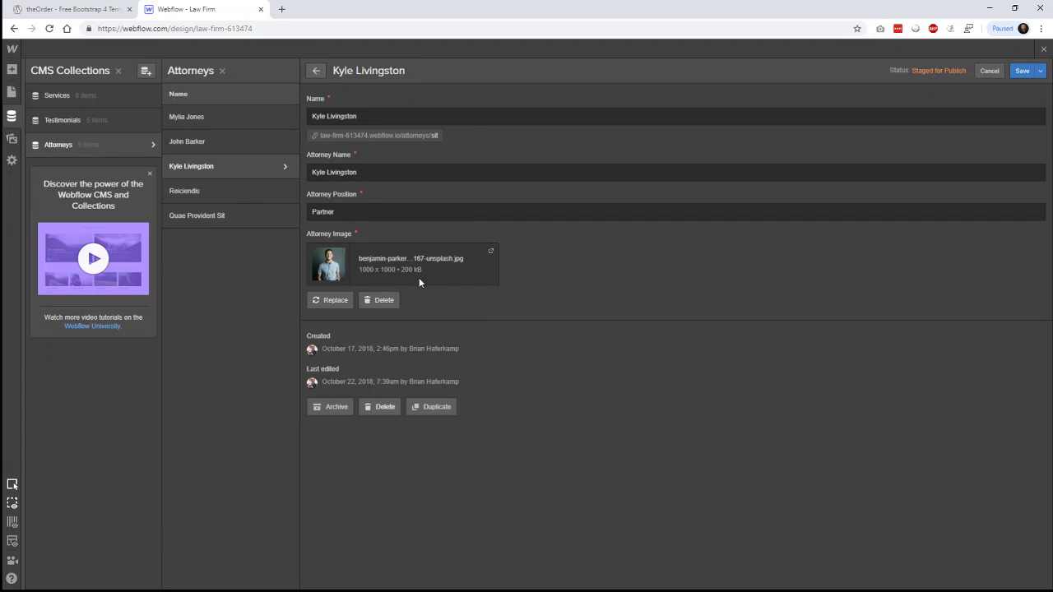
click(72, 9)
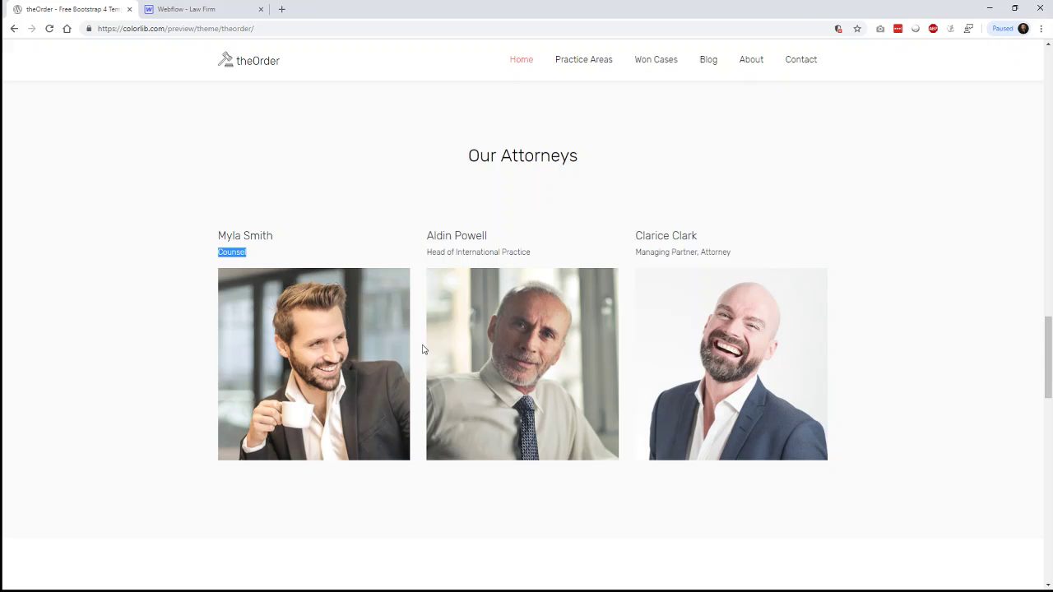
click(198, 11)
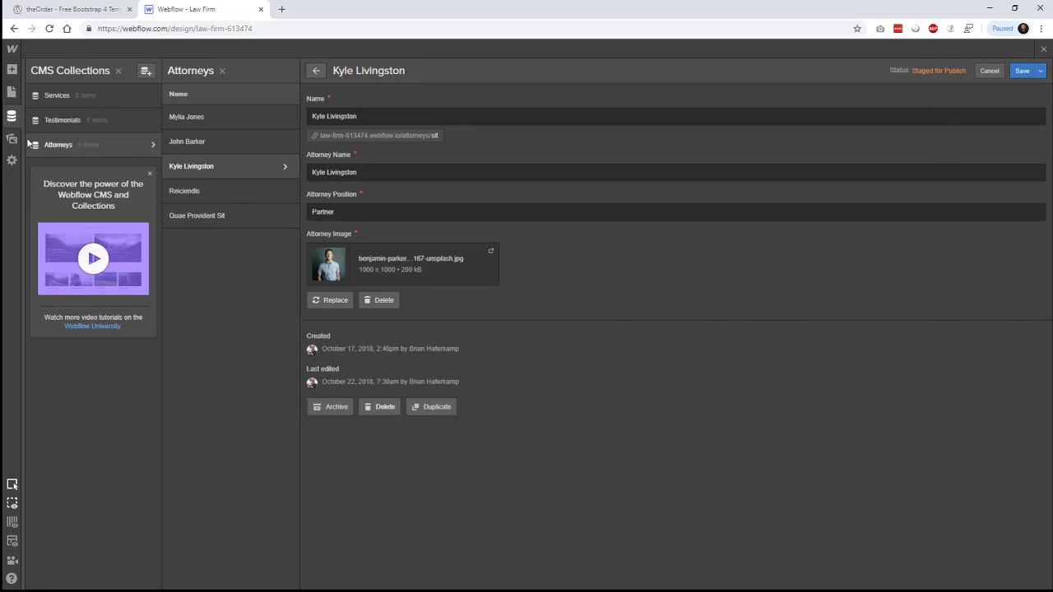
click(12, 116)
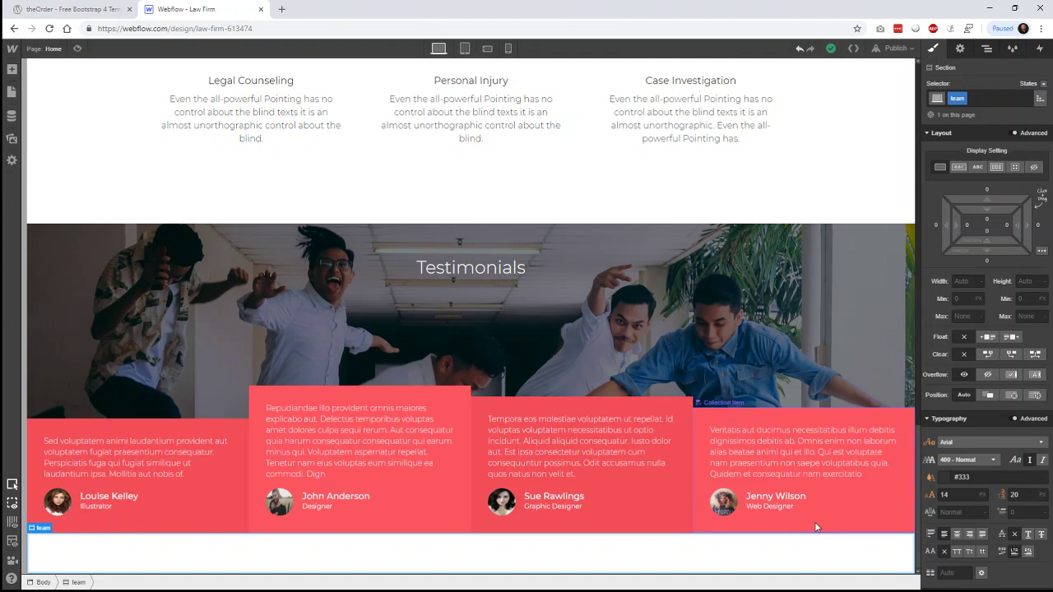
Place a Div Block inside the team section and give it the new class 'team-inner'.
scroll(657, 350, up, 2)
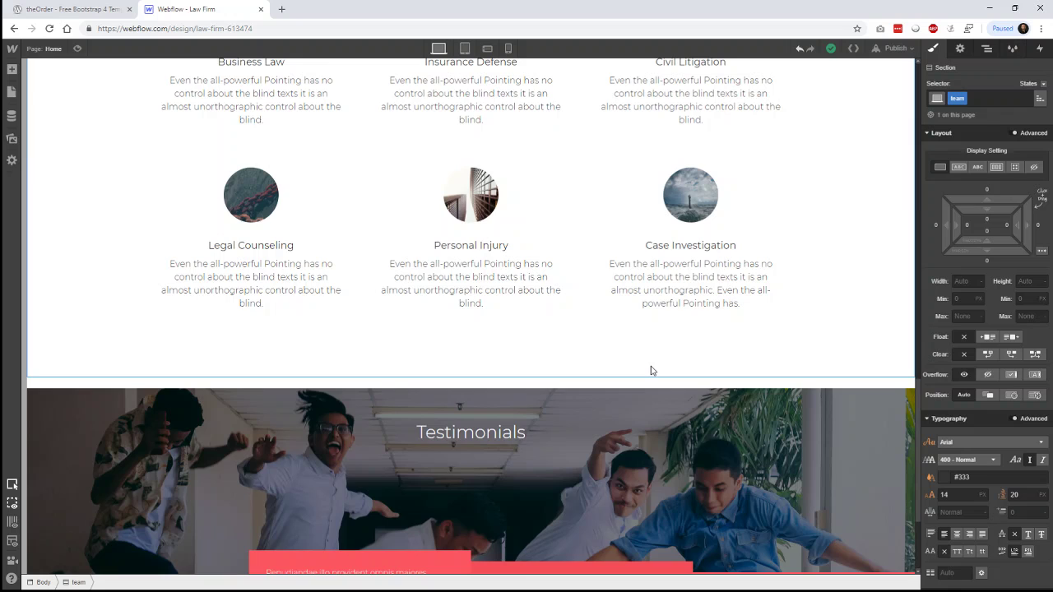
scroll(648, 371, up, 3)
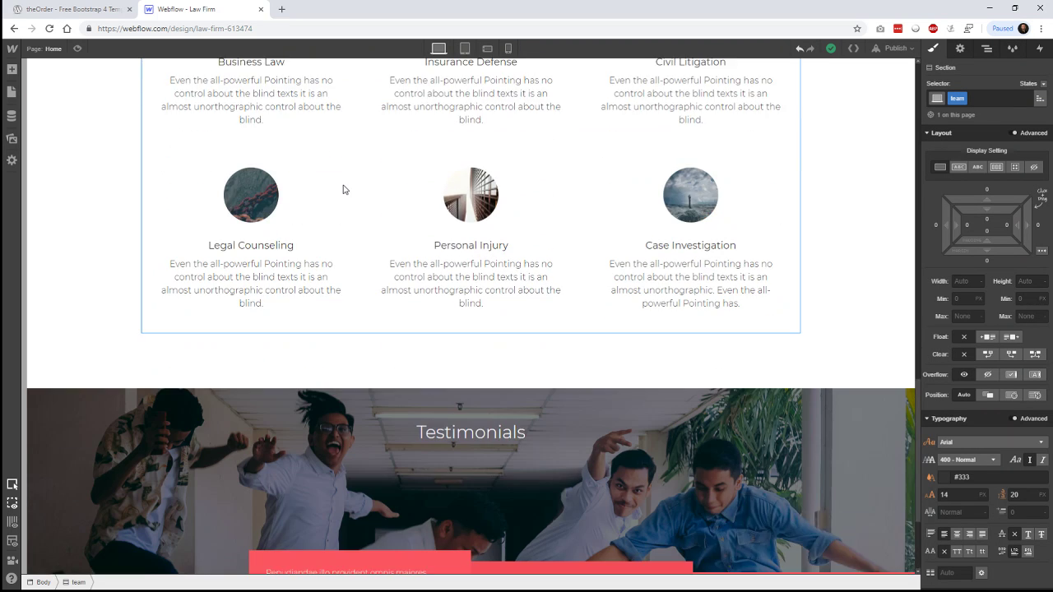
scroll(343, 190, down, 2)
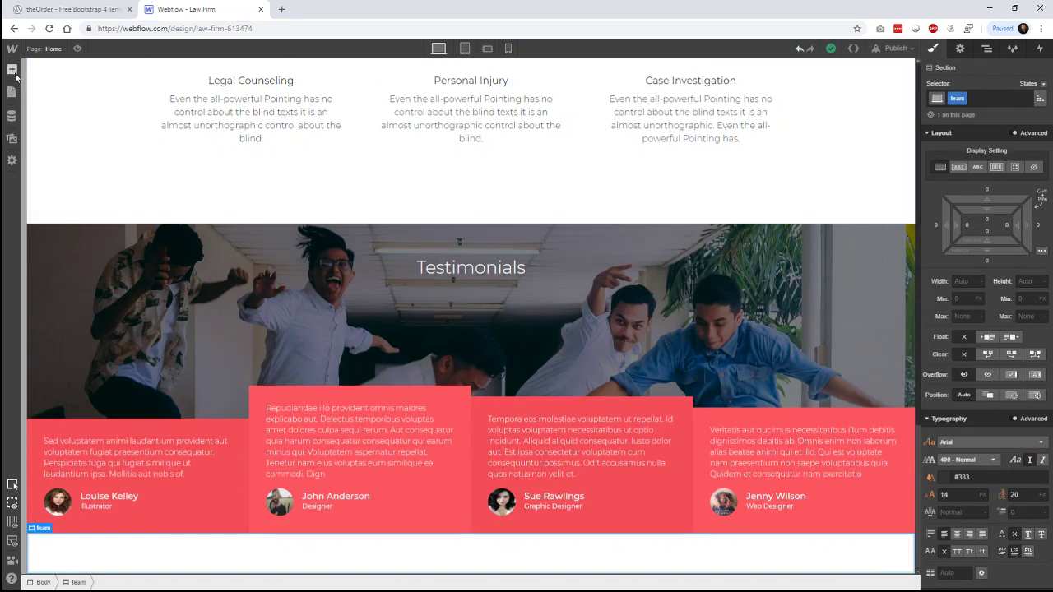
key(a)
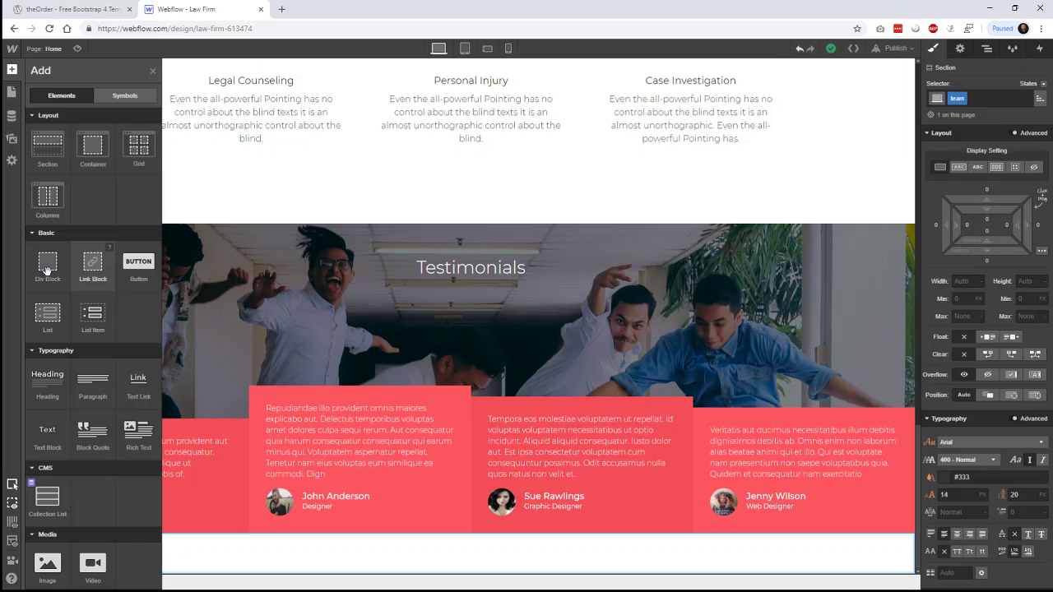
drag(471, 552, 601, 573)
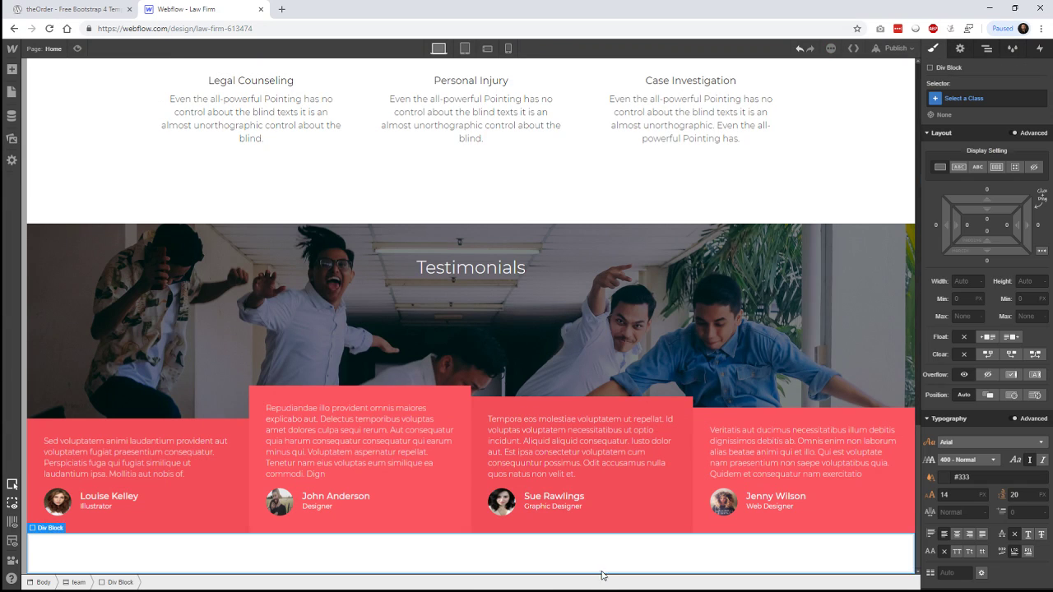
click(966, 98)
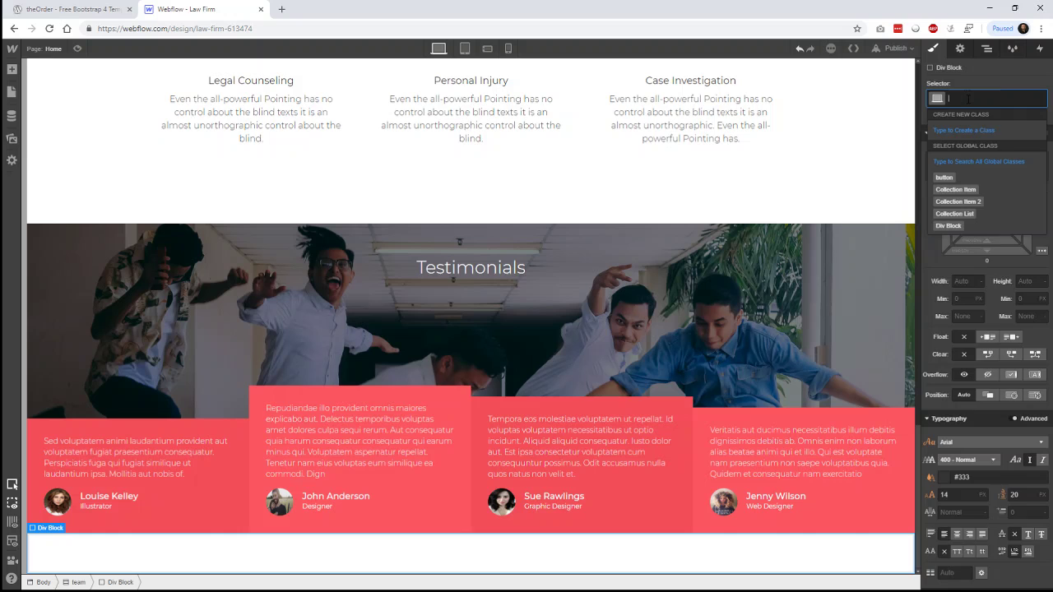
text(team-inner)
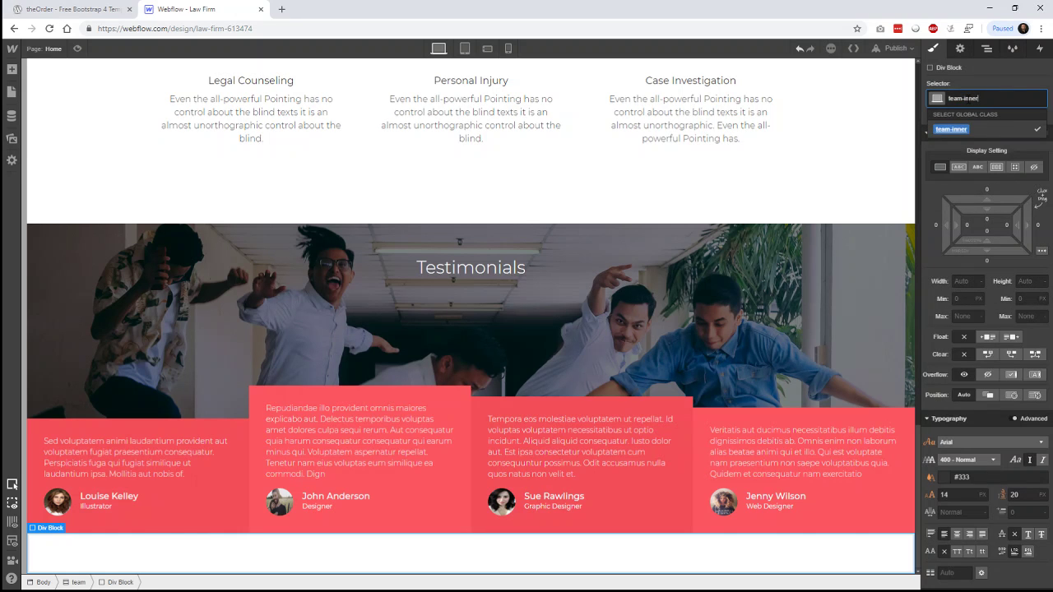
key(Return)
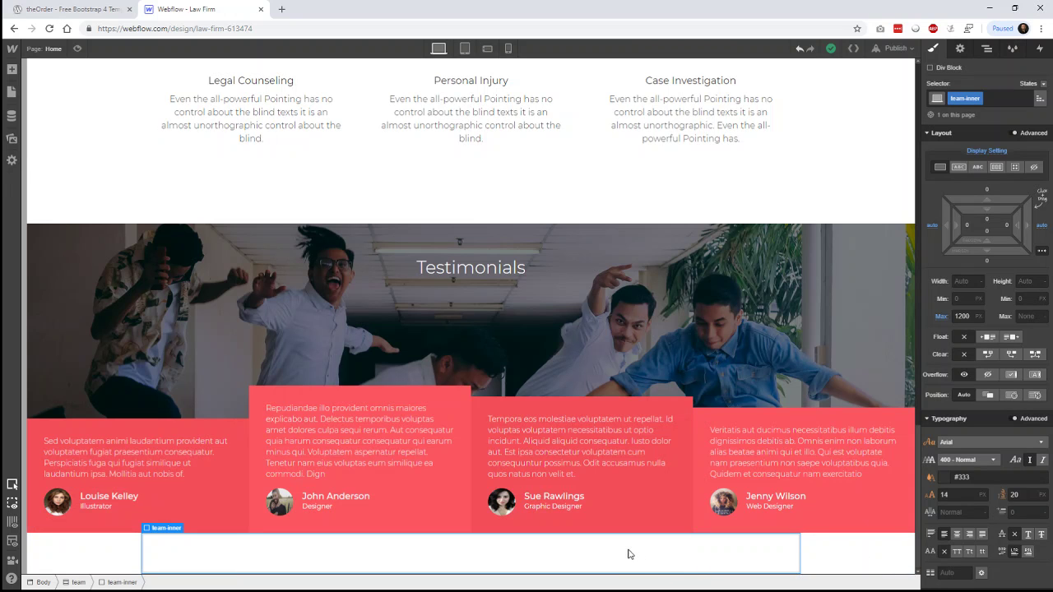
Copy the What We Do heading and paste it into the team-inner block.
scroll(371, 148, up, 5)
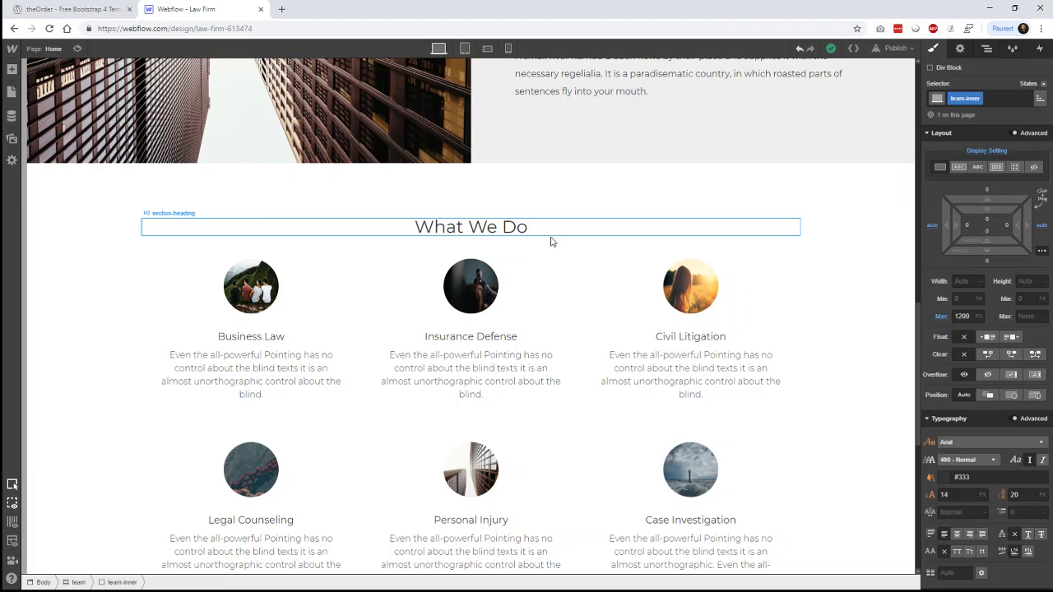
click(551, 235)
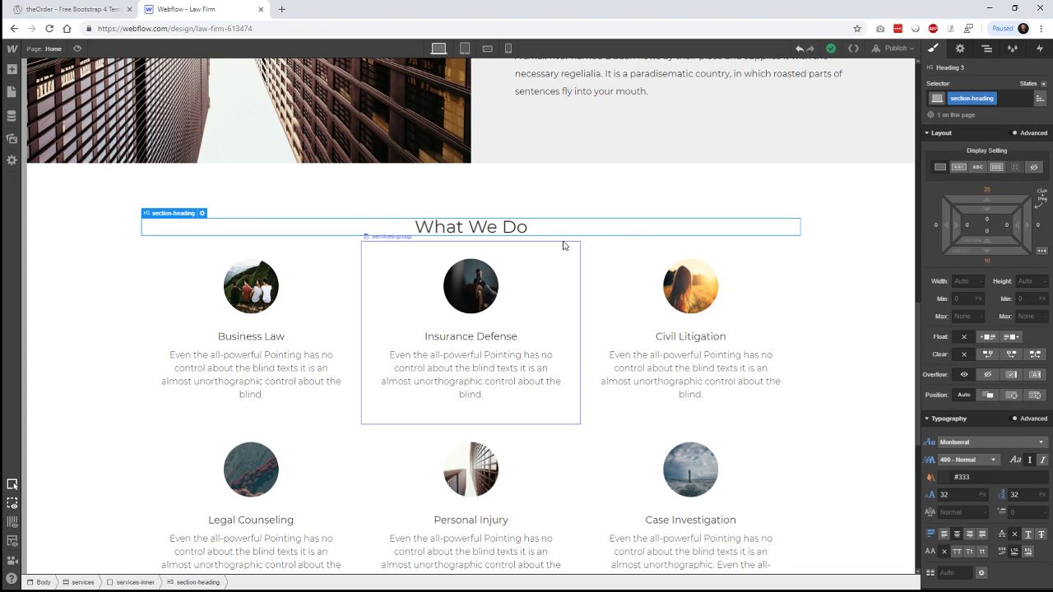
scroll(563, 245, down, 5)
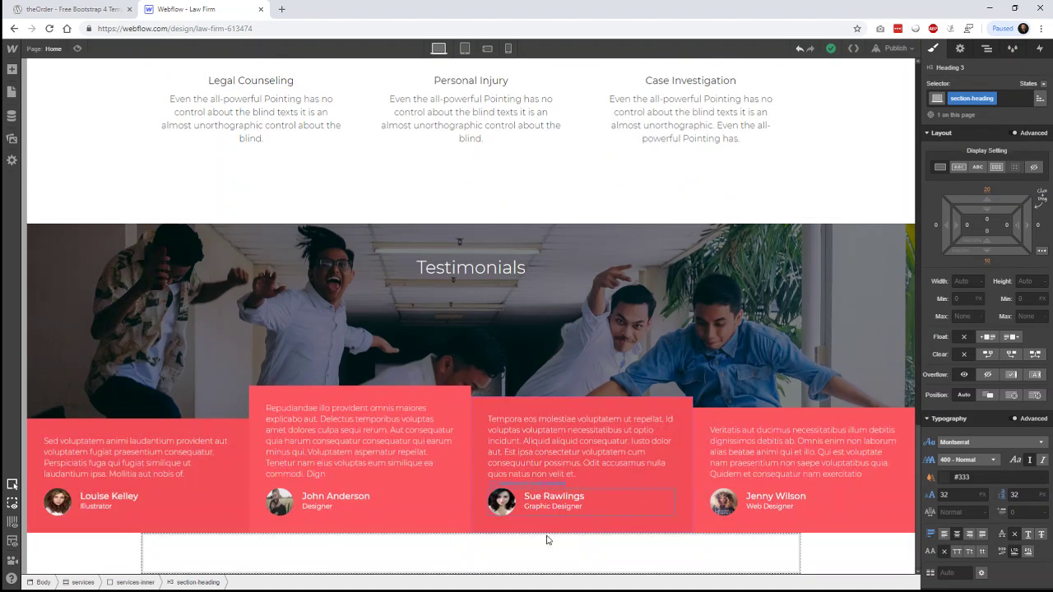
click(535, 558)
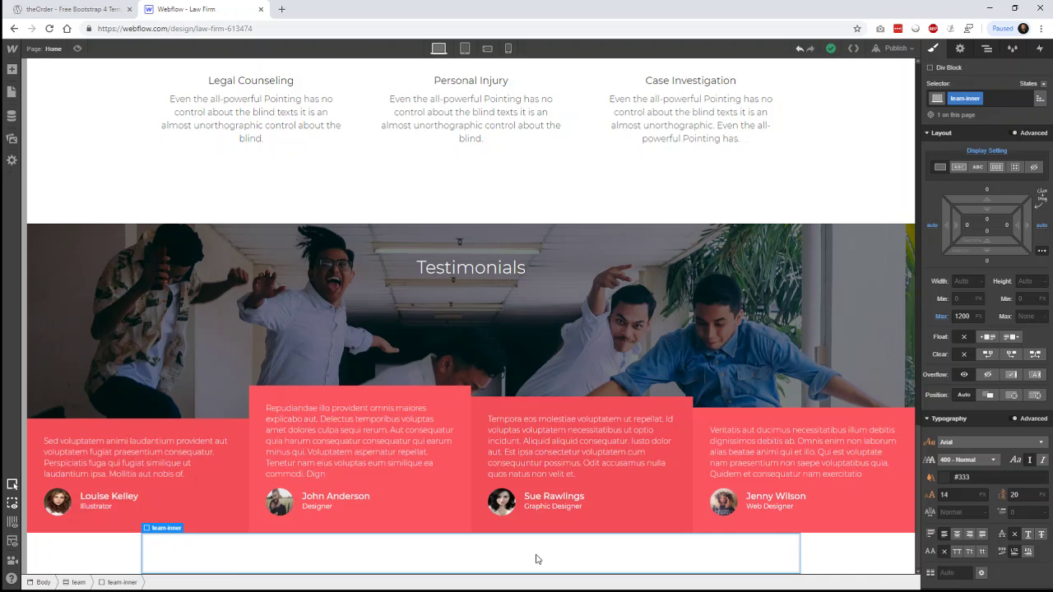
key(ctrl+v)
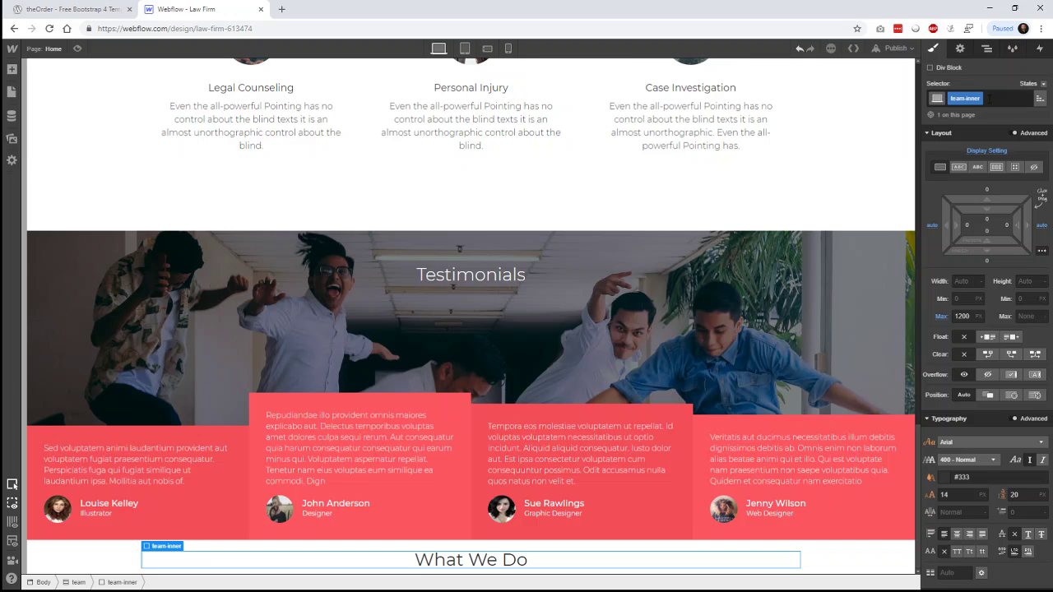
Change the pasted heading's text to 'Our Attorneys'.
click(488, 562)
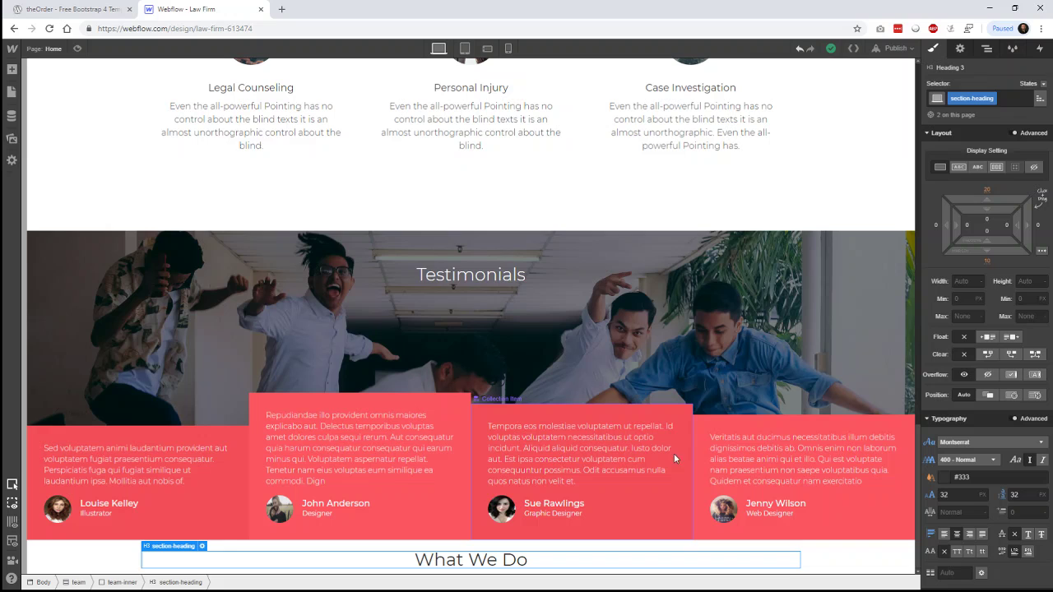
double_click(466, 566)
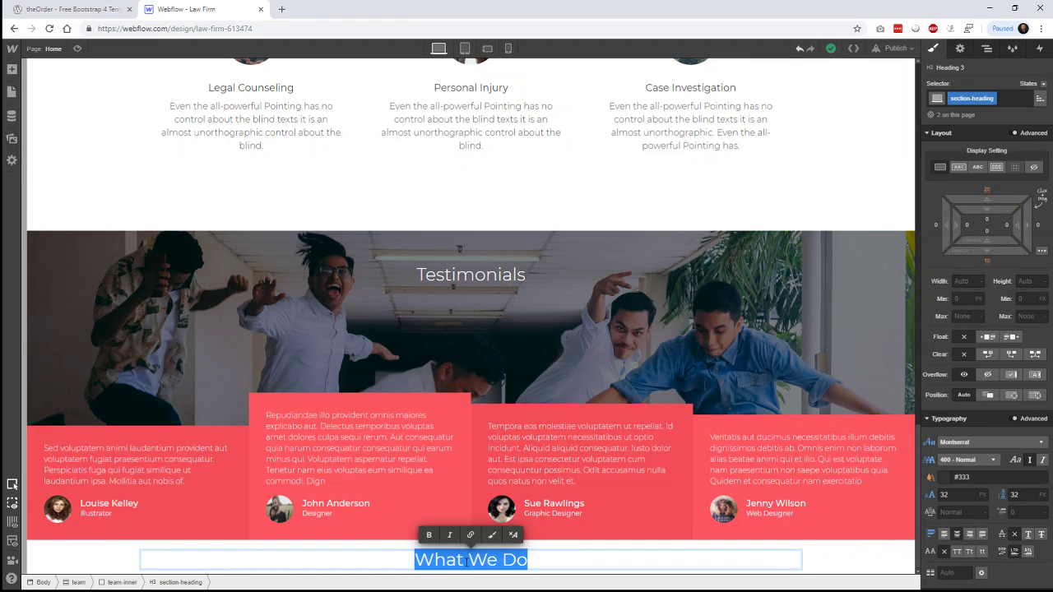
text(Our )
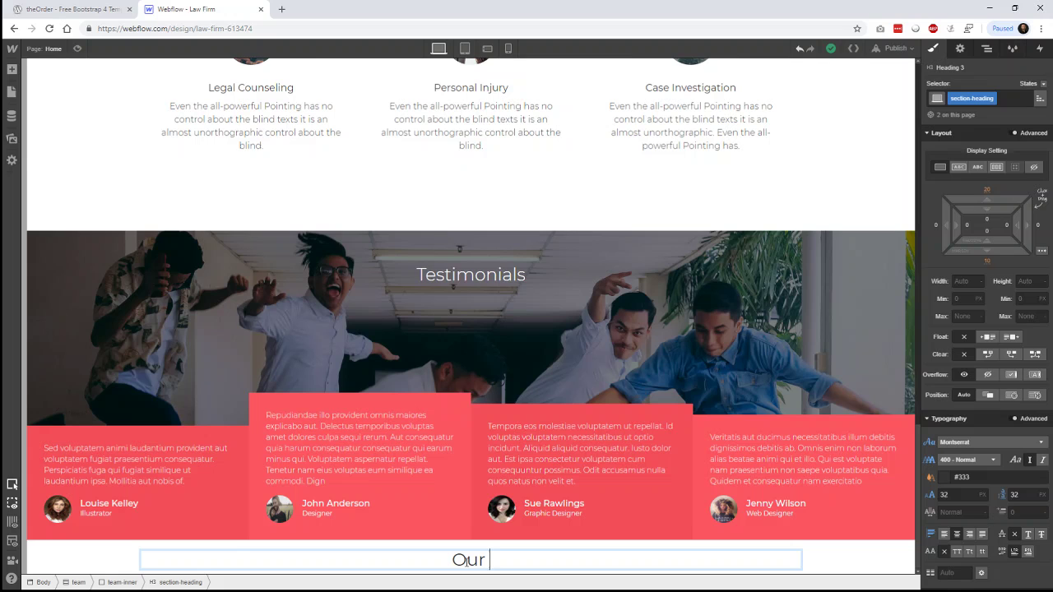
text(Attorneys)
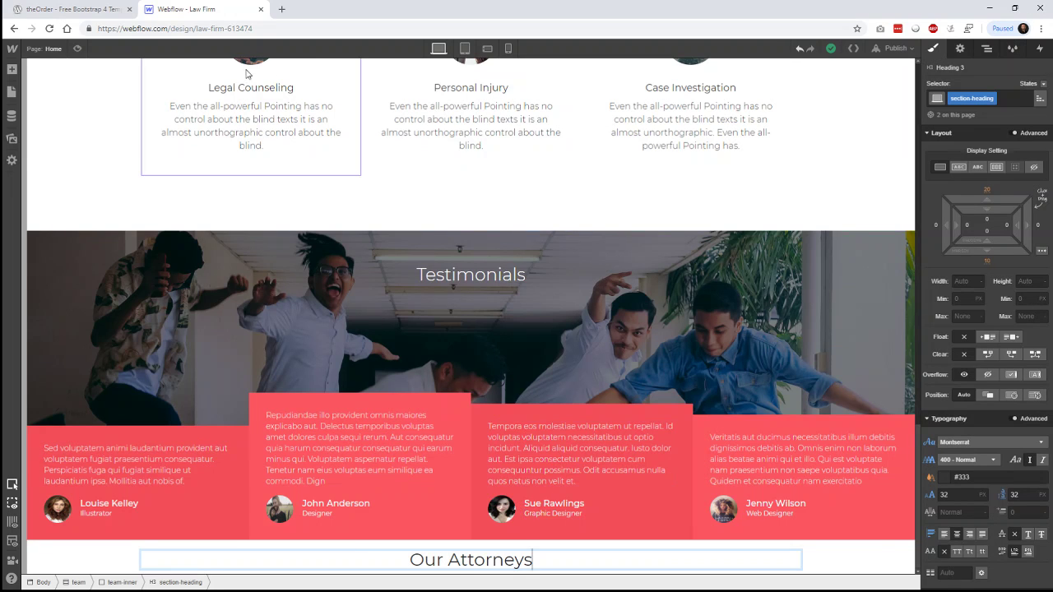
After checking the reference template, add a Collection List below the Our Attorneys heading.
click(78, 9)
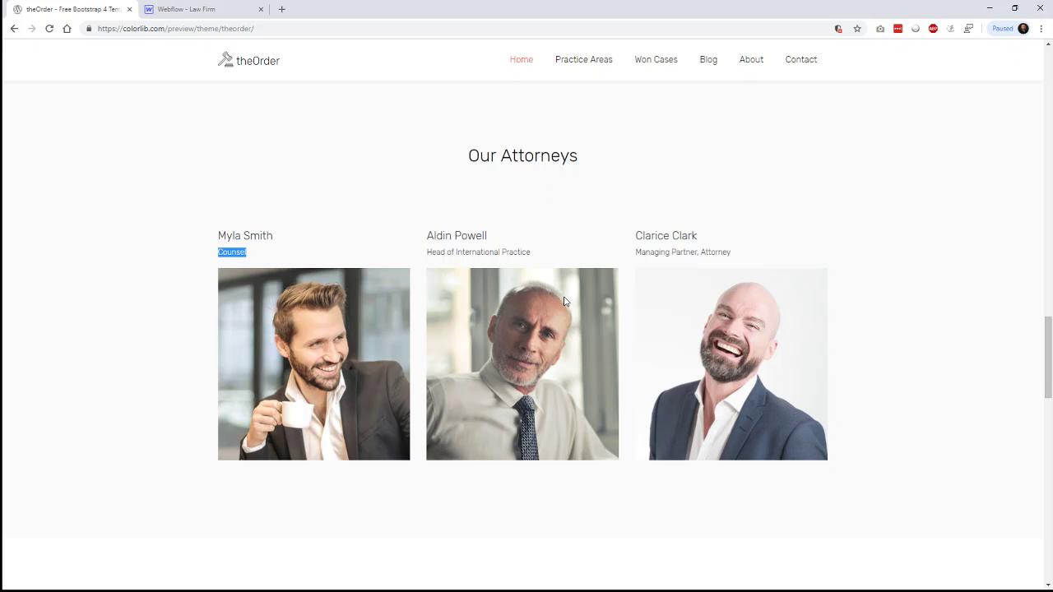
click(228, 13)
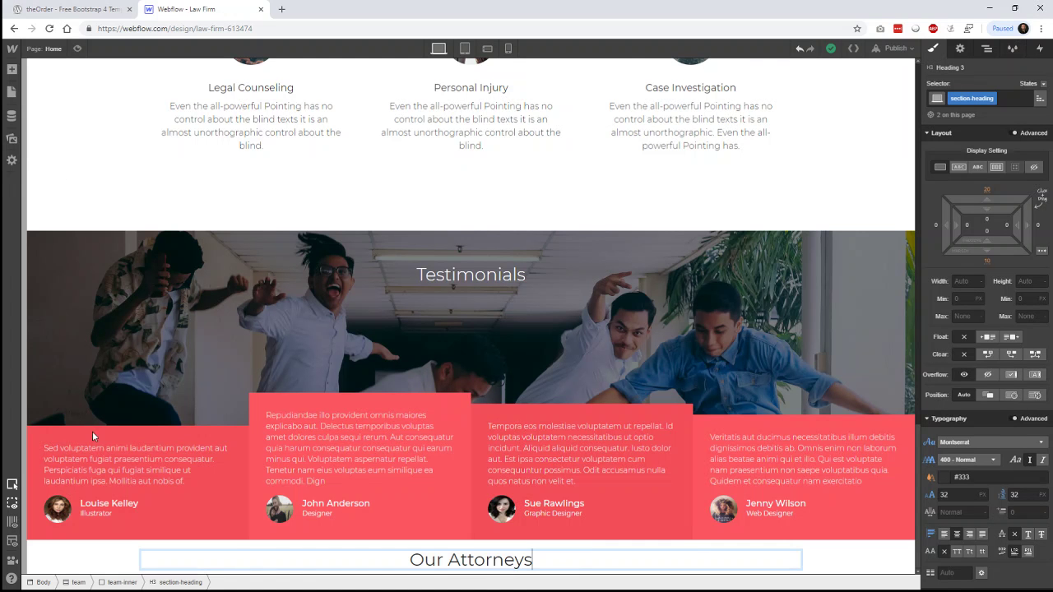
key(Escape)
key(a)
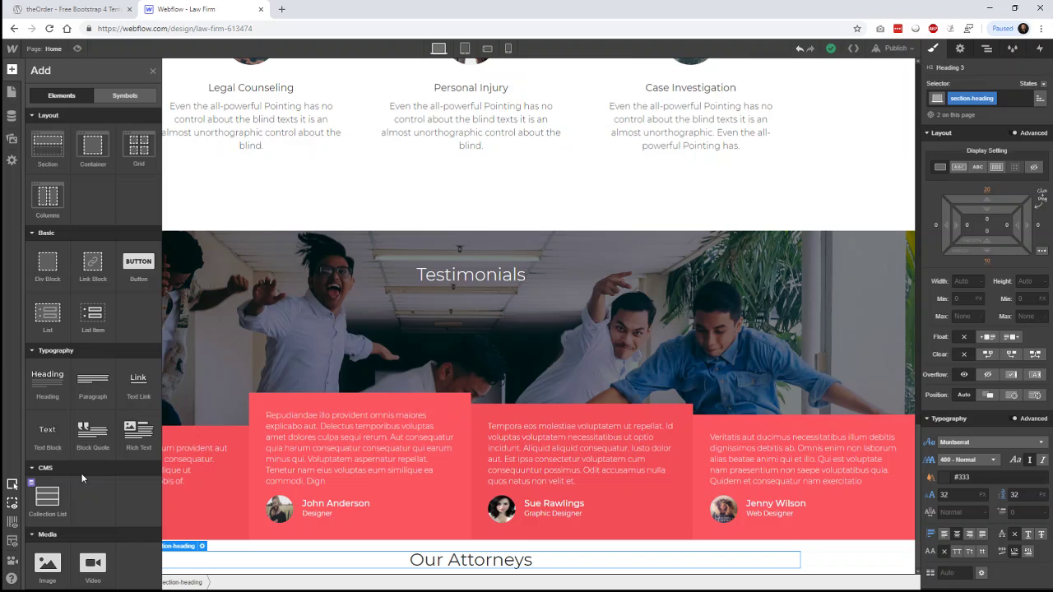
scroll(81, 472, down, 5)
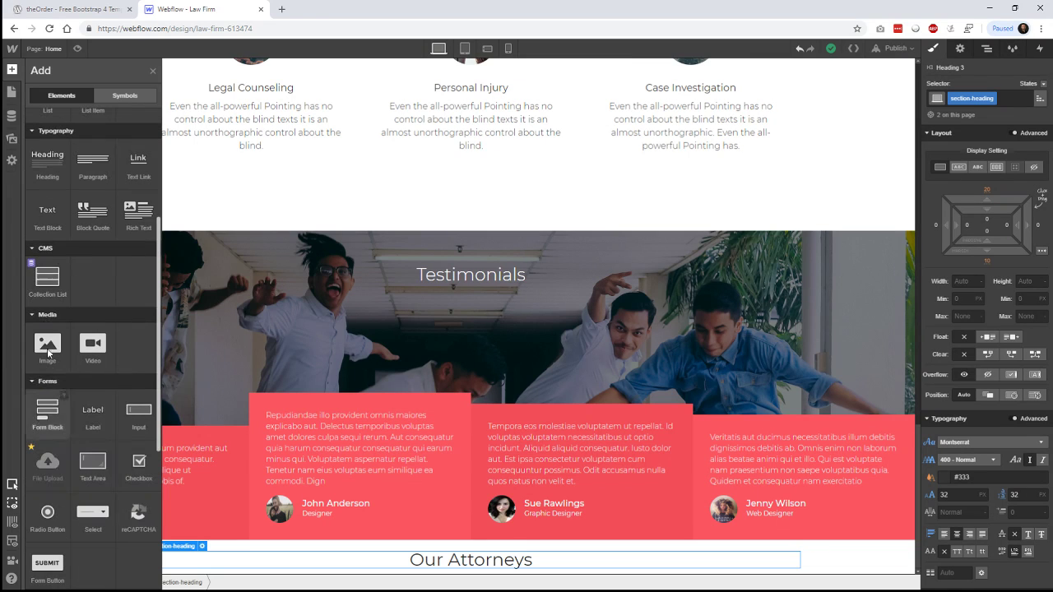
drag(45, 285, 500, 570)
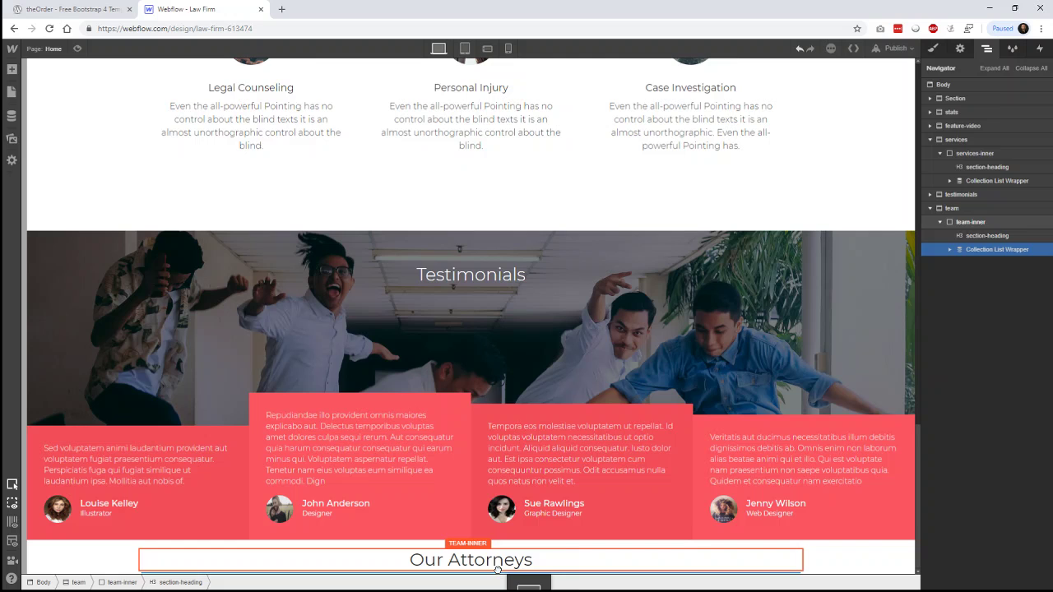
scroll(743, 506, down, 3)
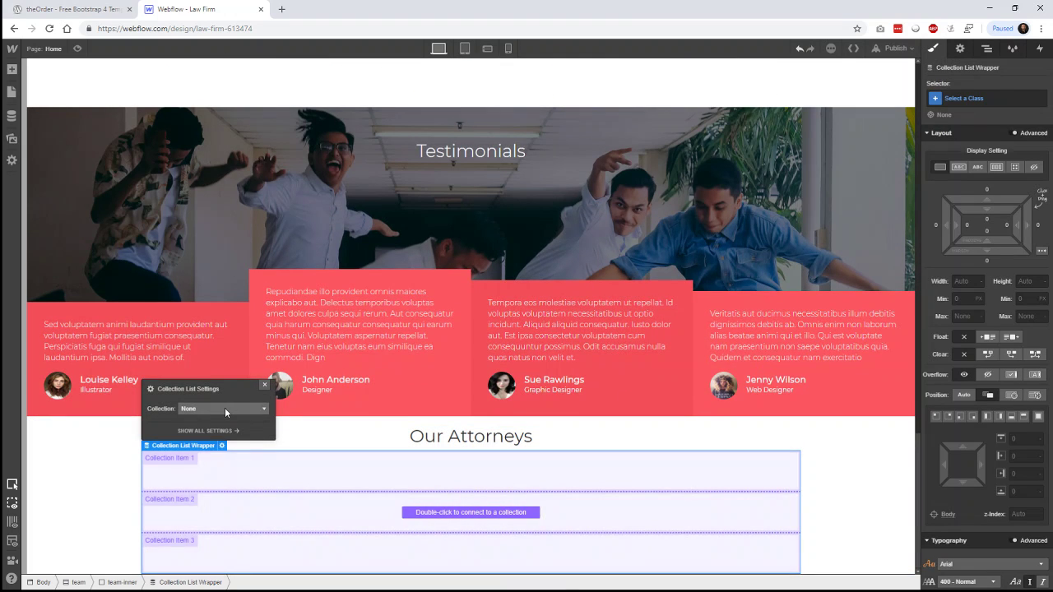
Connect the Collection List to the Attorneys collection and close its settings.
click(225, 410)
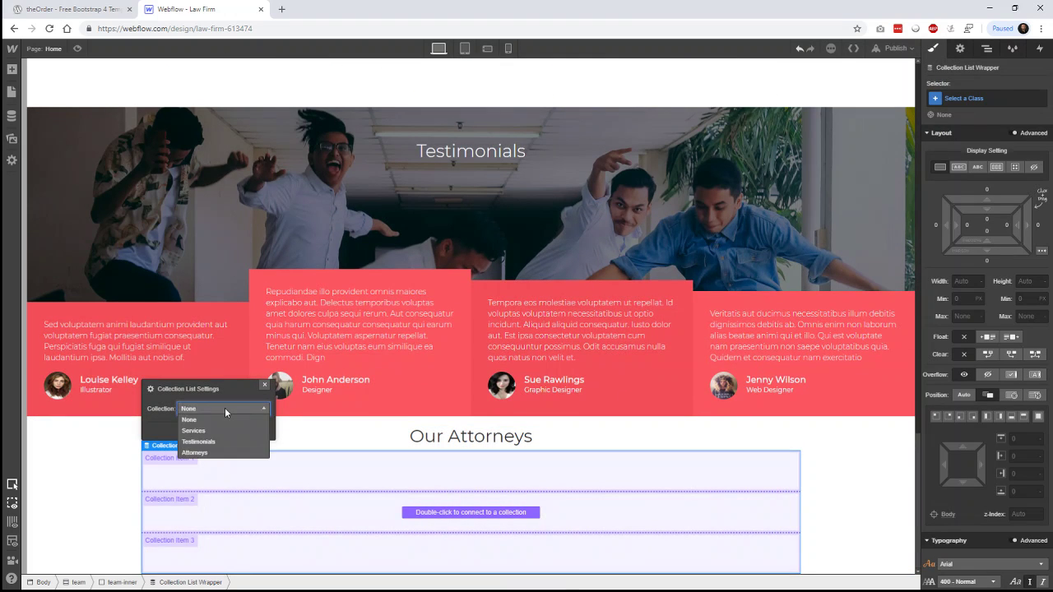
click(215, 453)
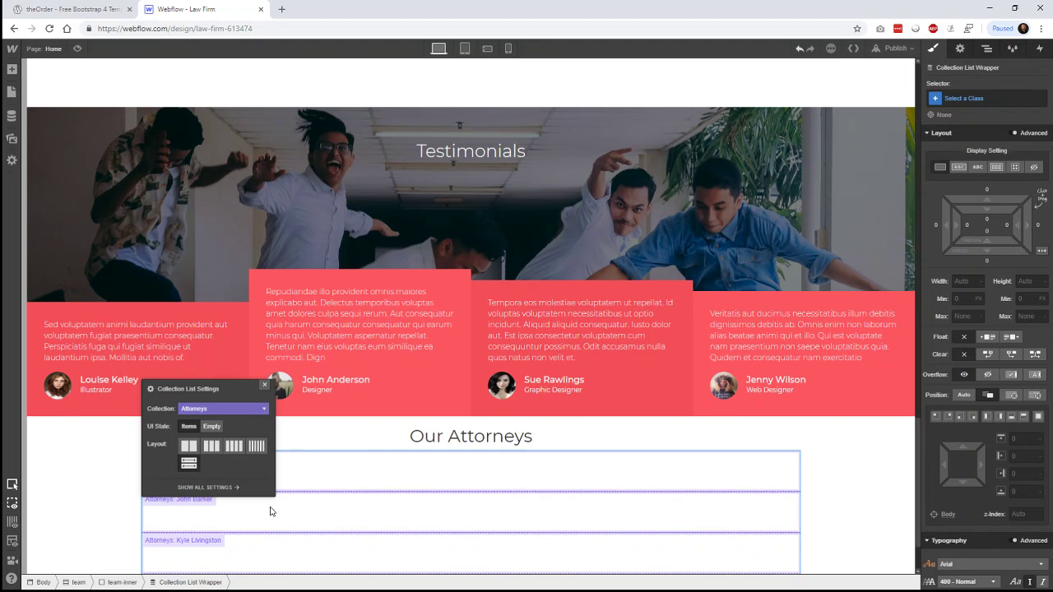
scroll(247, 508, down, 1)
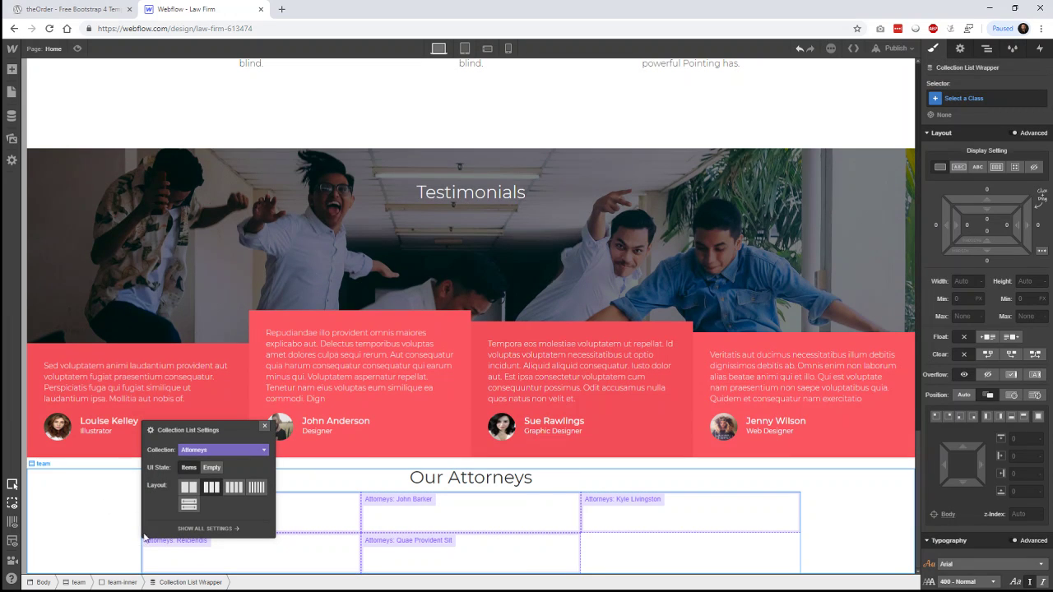
click(333, 534)
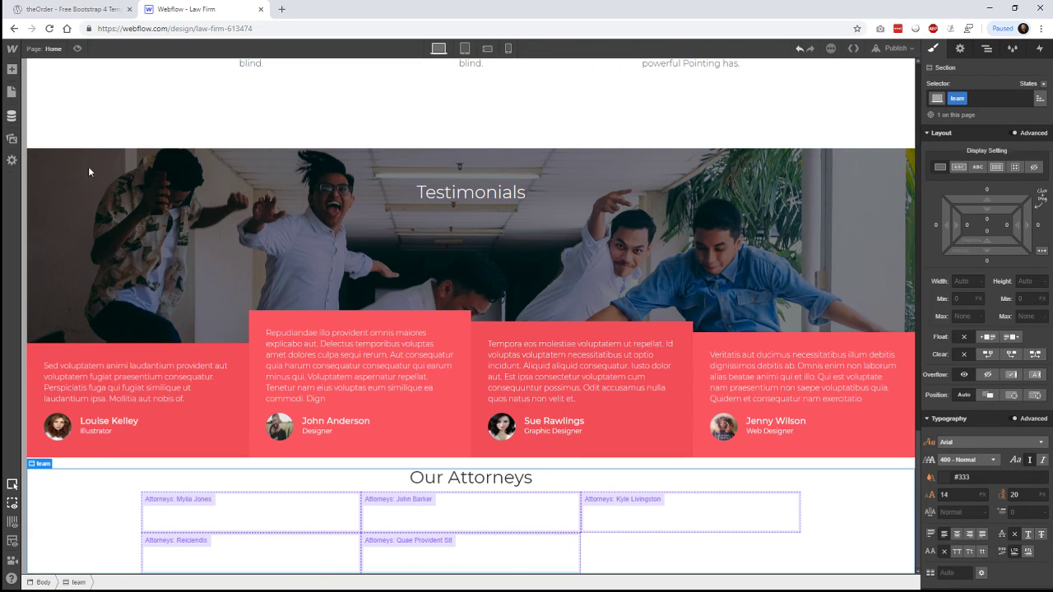
Open the Attorneys collection's item list in the CMS panel.
key(c)
key(Escape)
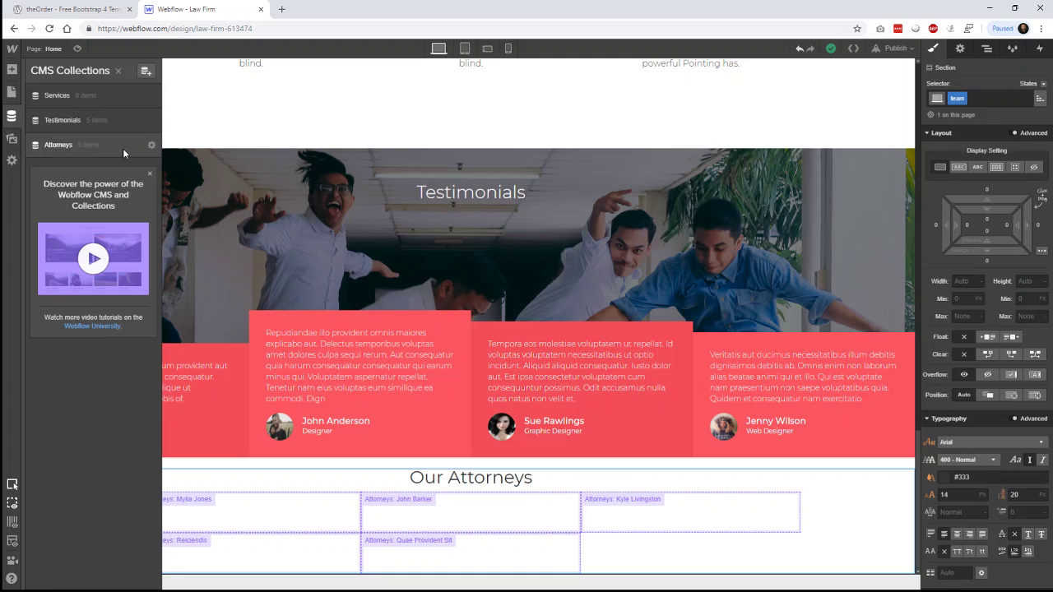
click(123, 150)
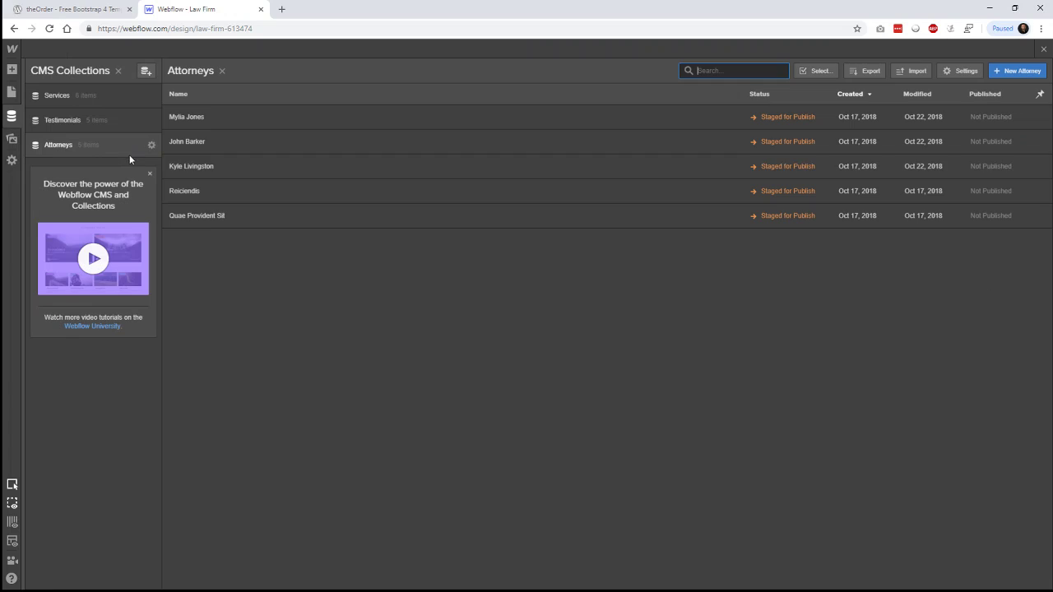
click(232, 194)
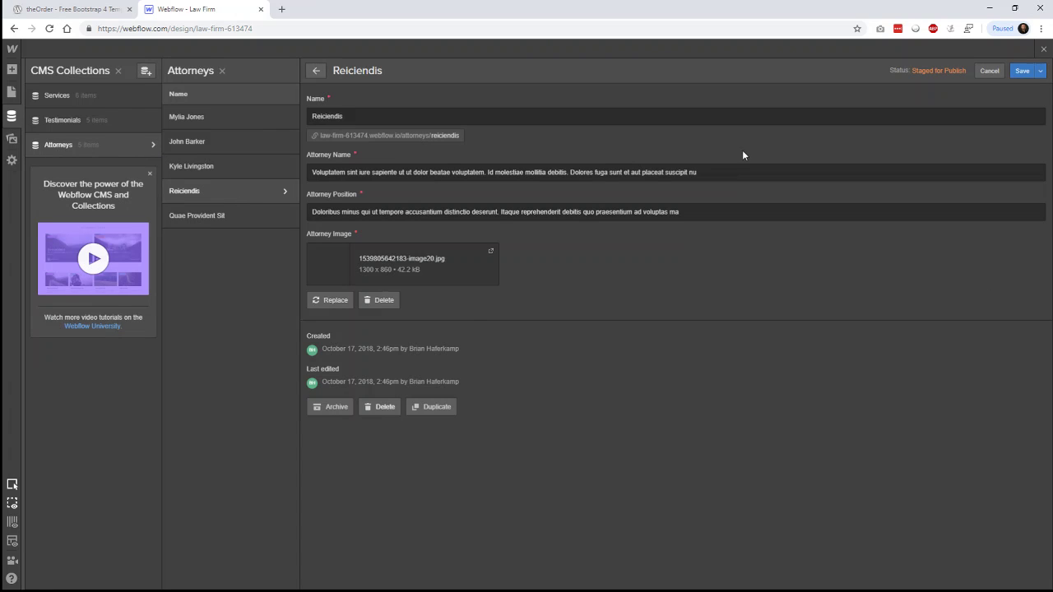
click(314, 71)
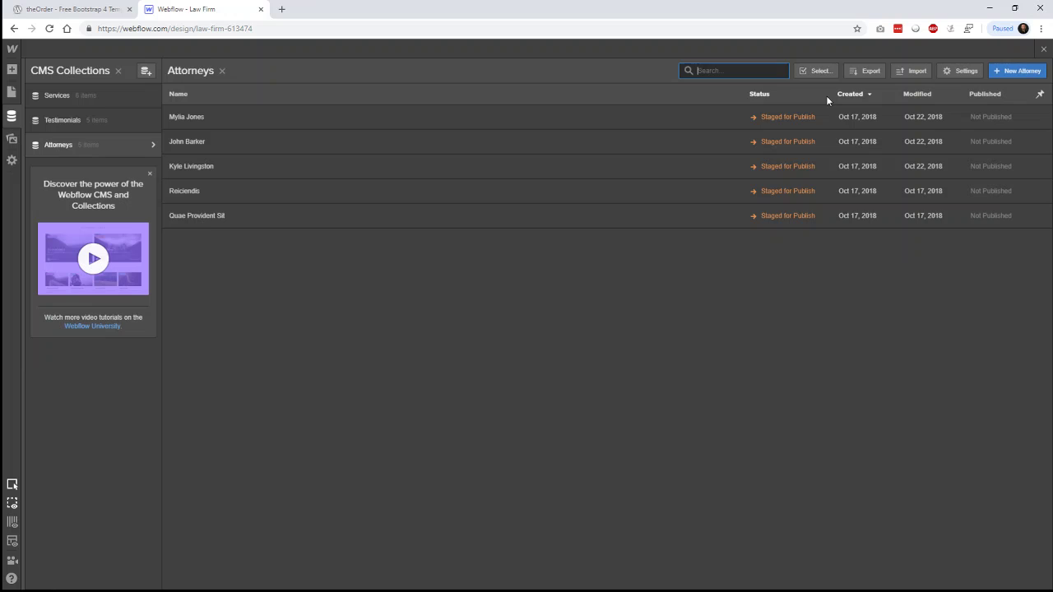
Permanently delete the Reiciendis and Quae Provident Sit items, then return to the designer.
click(816, 71)
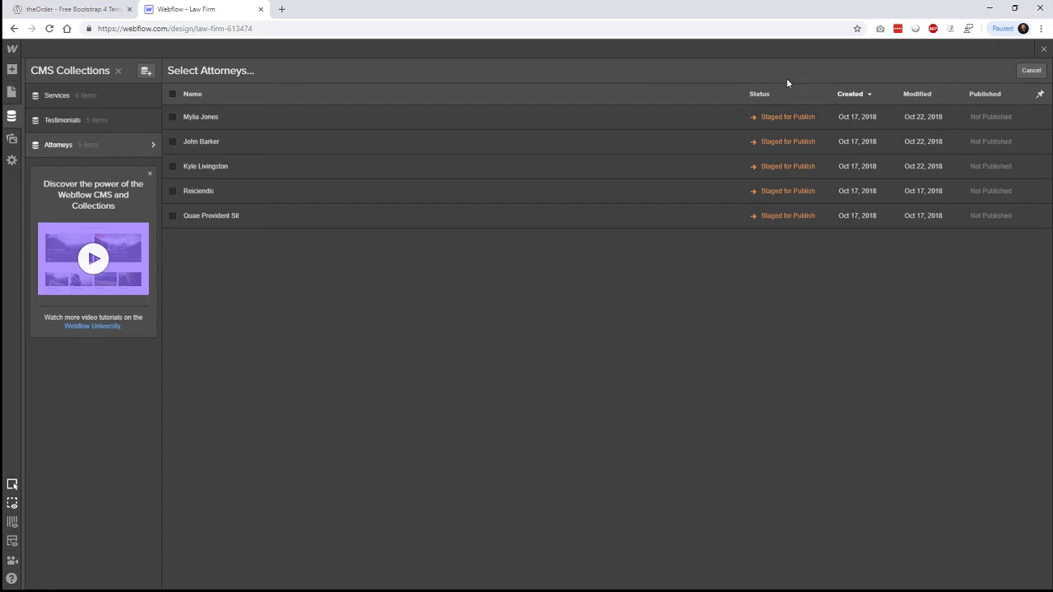
click(173, 191)
click(173, 216)
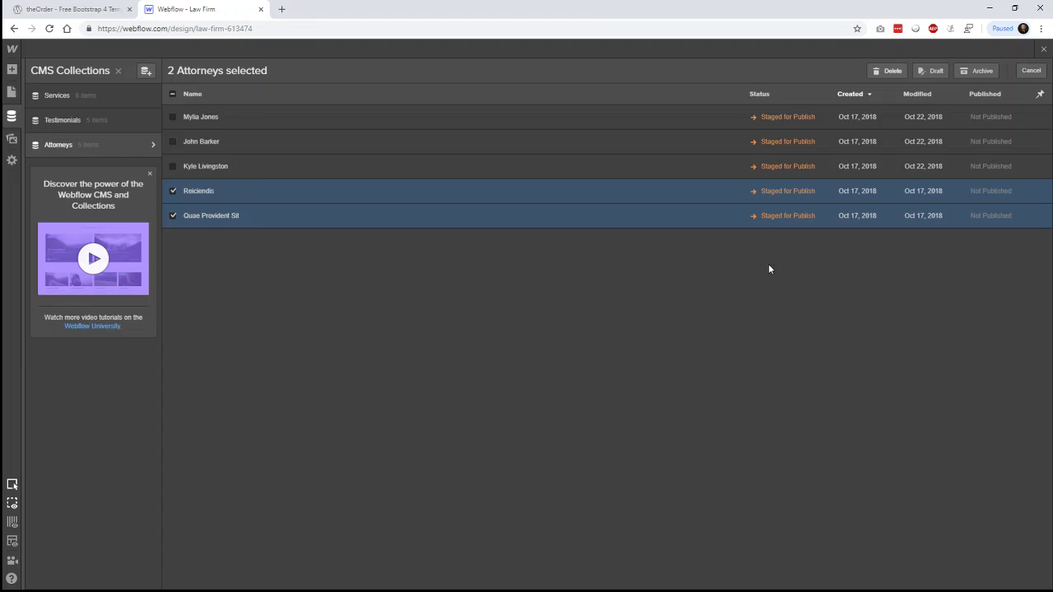
click(887, 73)
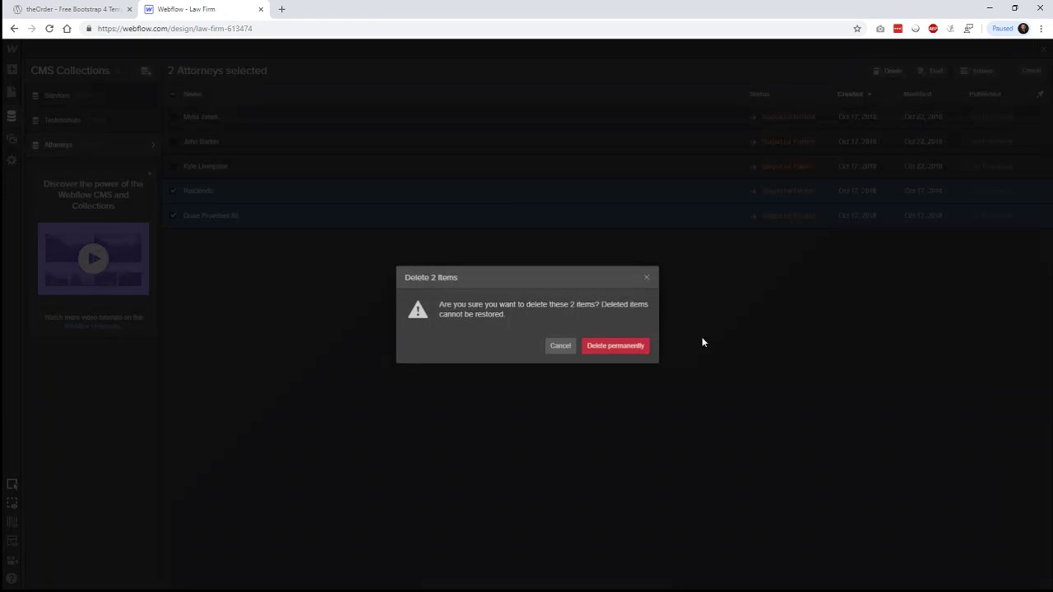
click(615, 347)
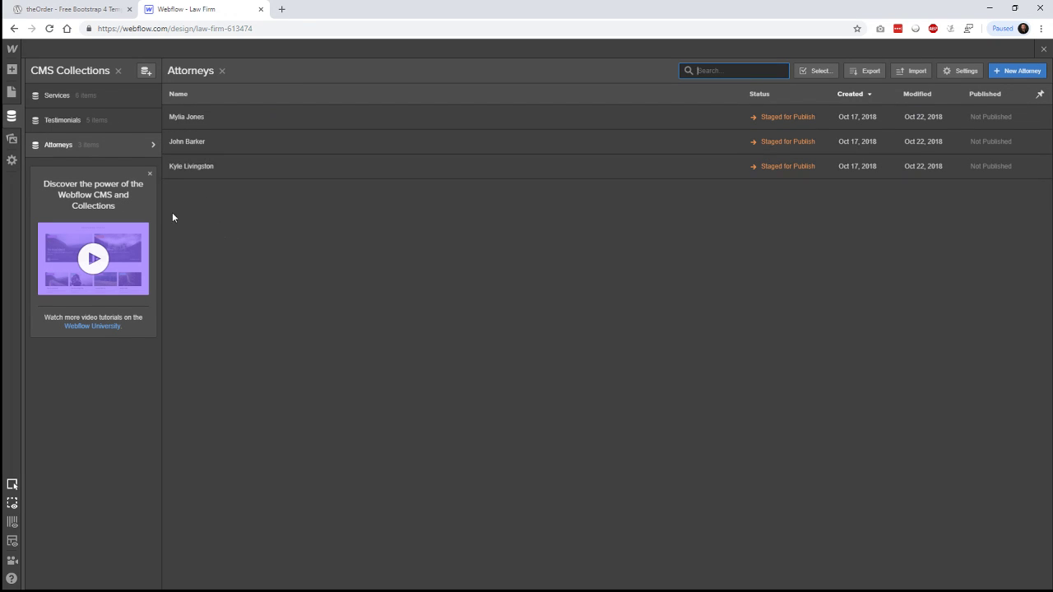
click(12, 116)
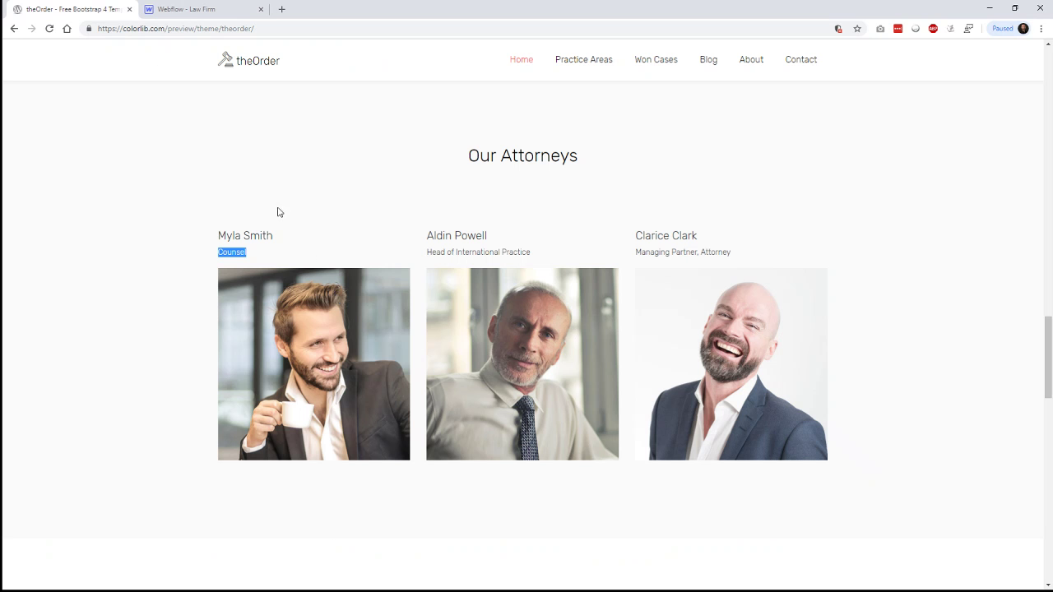
click(108, 9)
scroll(351, 400, down, 1)
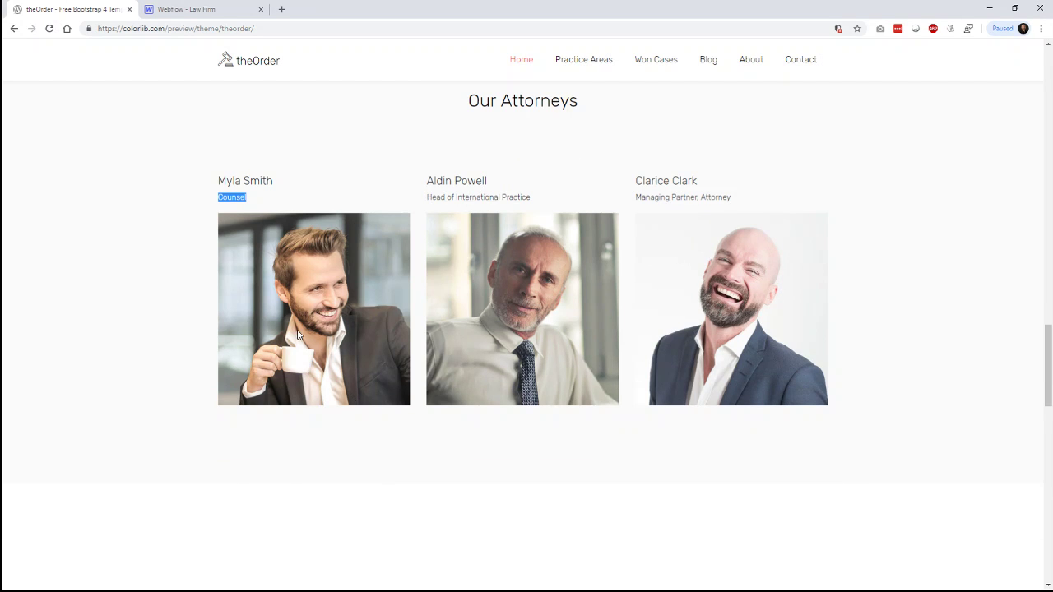
drag(226, 180, 280, 182)
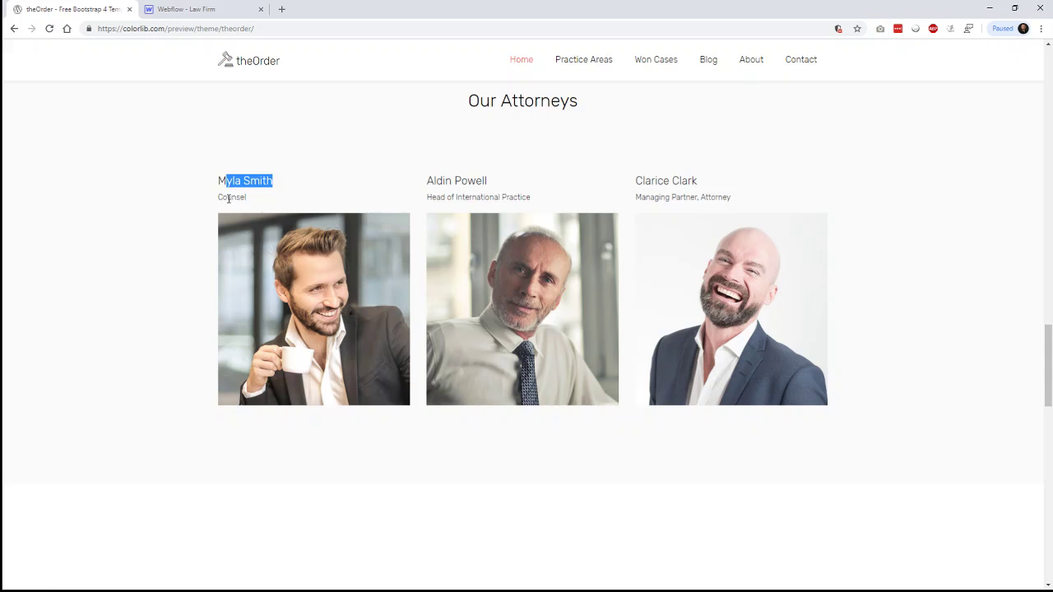
drag(223, 198, 252, 199)
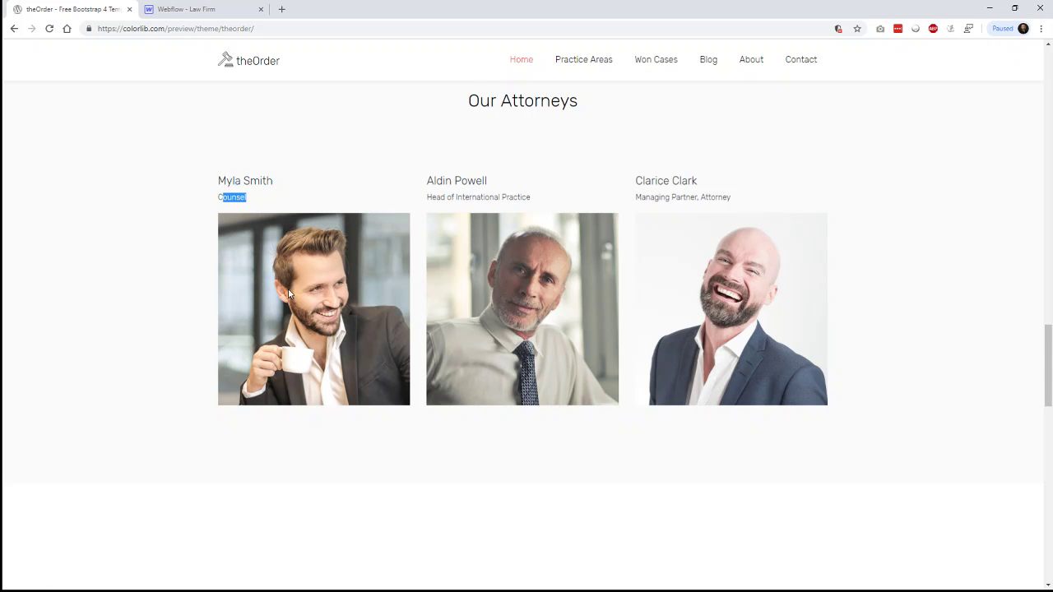
click(188, 8)
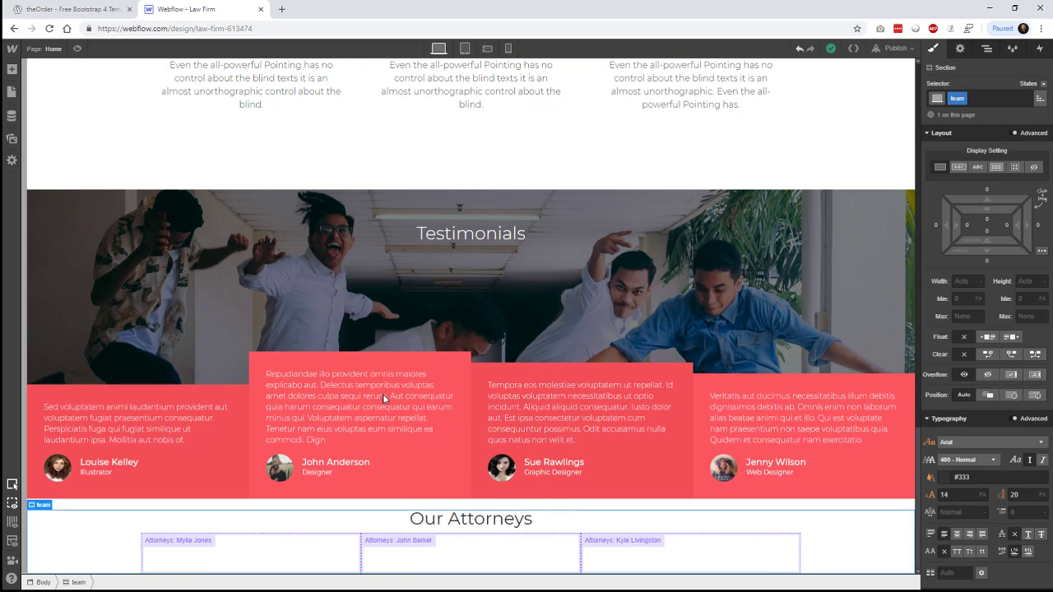
Add a heading to the attorney item, bound to the Attorneys collection's Attorney Name field.
click(12, 70)
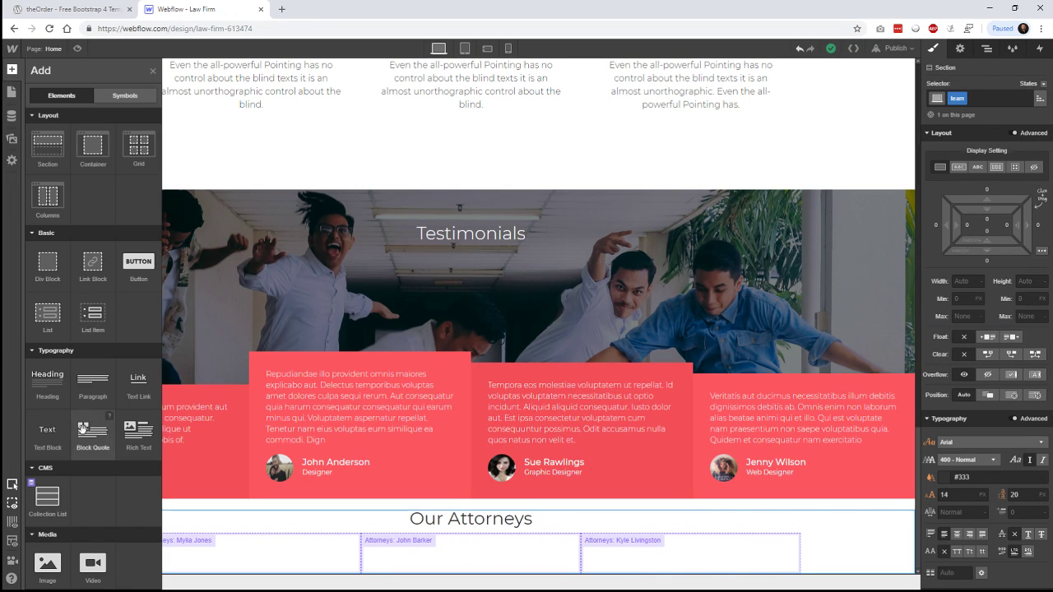
drag(46, 380, 251, 555)
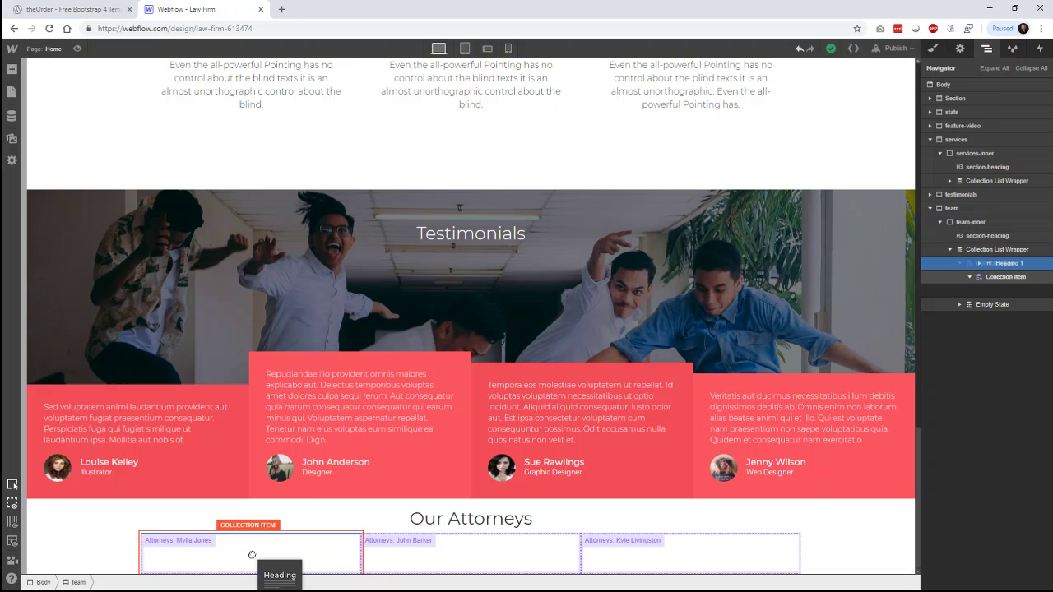
drag(351, 478, 348, 479)
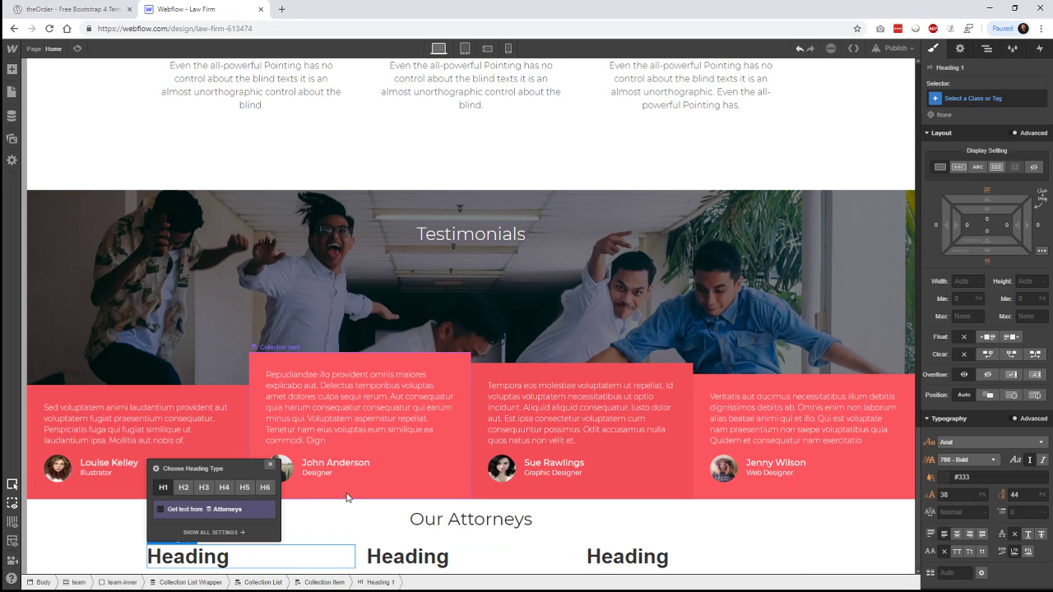
click(245, 510)
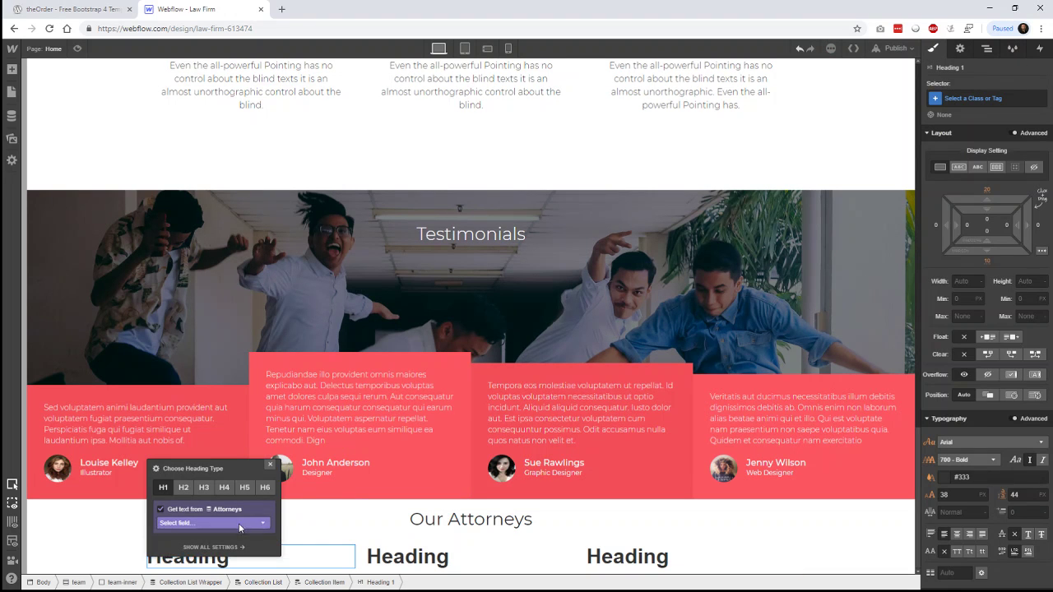
click(239, 523)
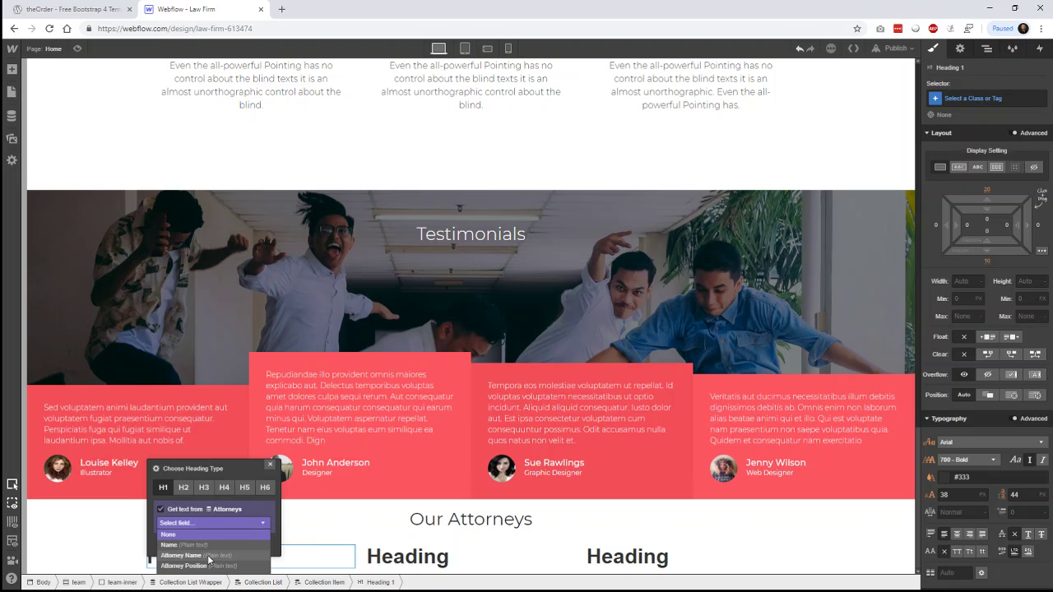
click(221, 559)
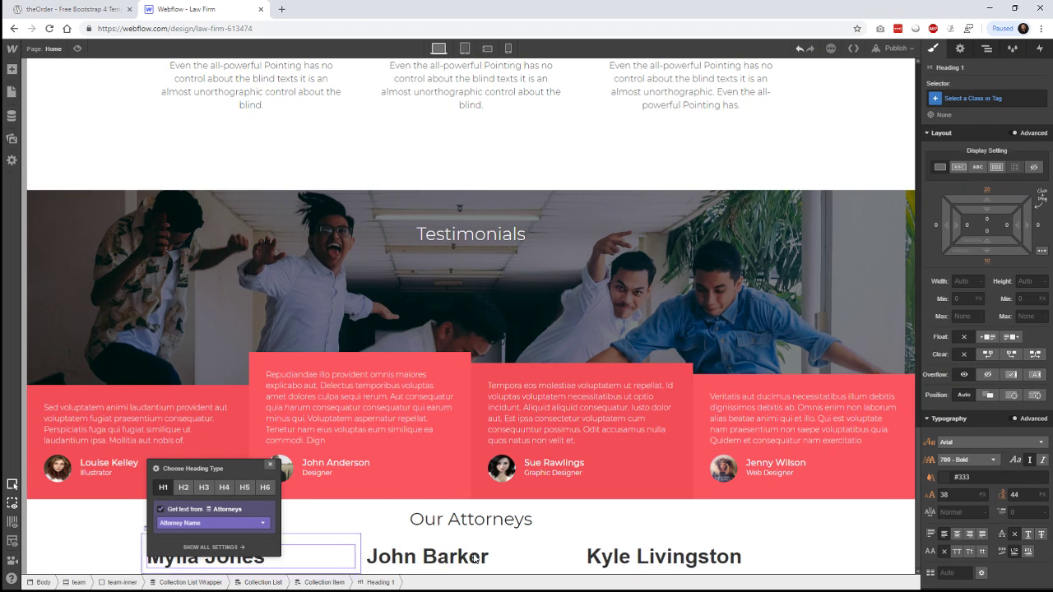
Close the heading settings and restore the accidentally deleted attorney description text.
click(650, 516)
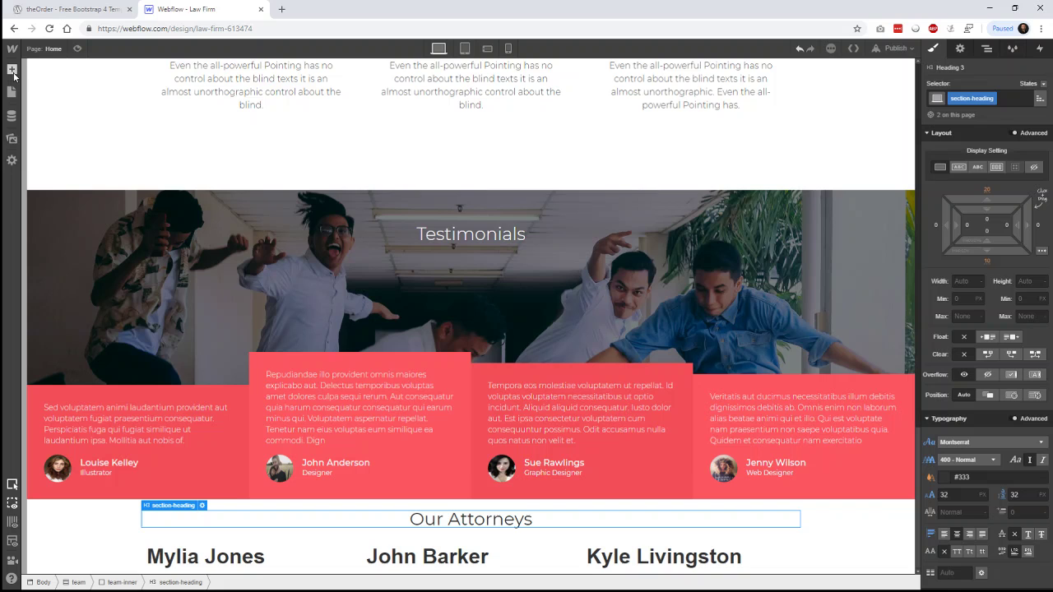
key(a)
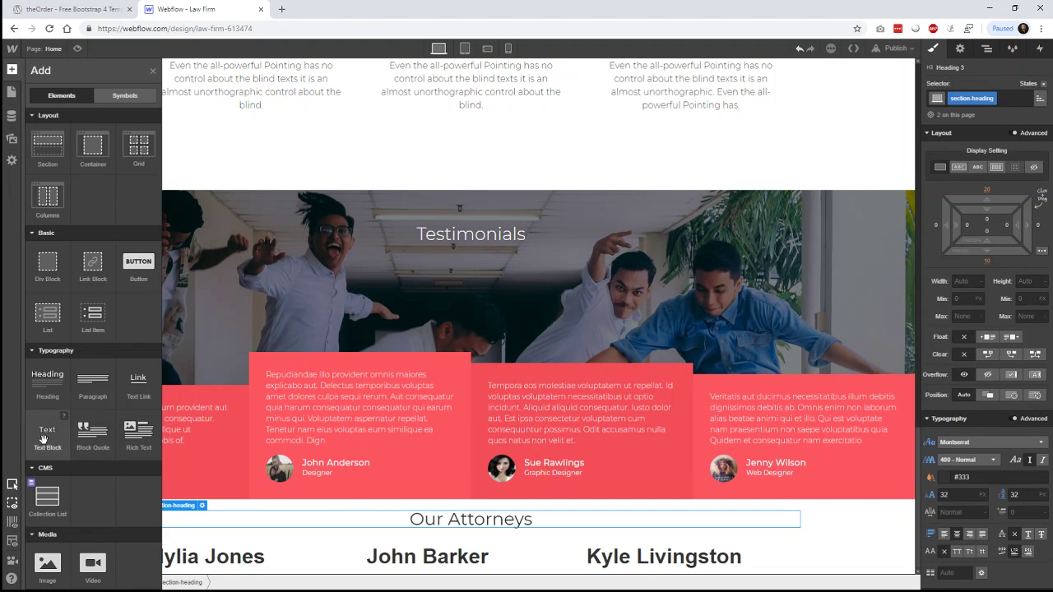
drag(45, 436, 233, 568)
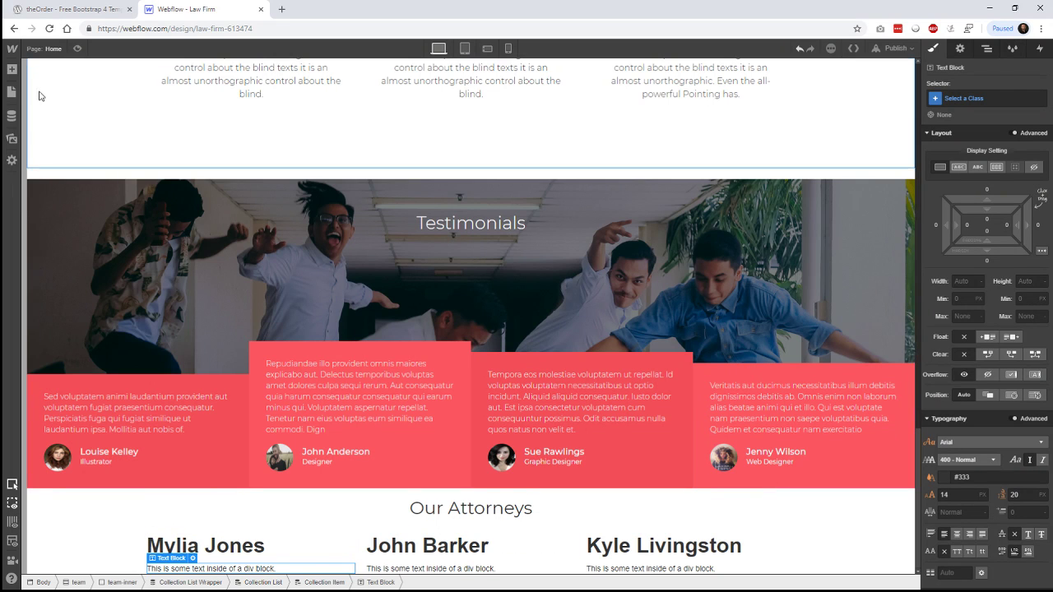
key(a)
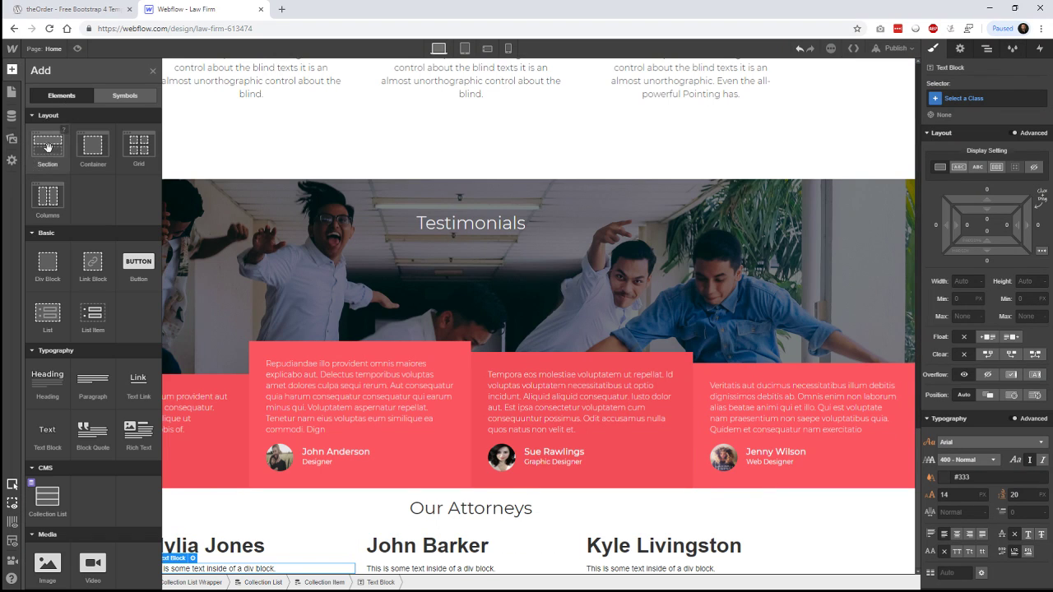
drag(48, 146, 64, 164)
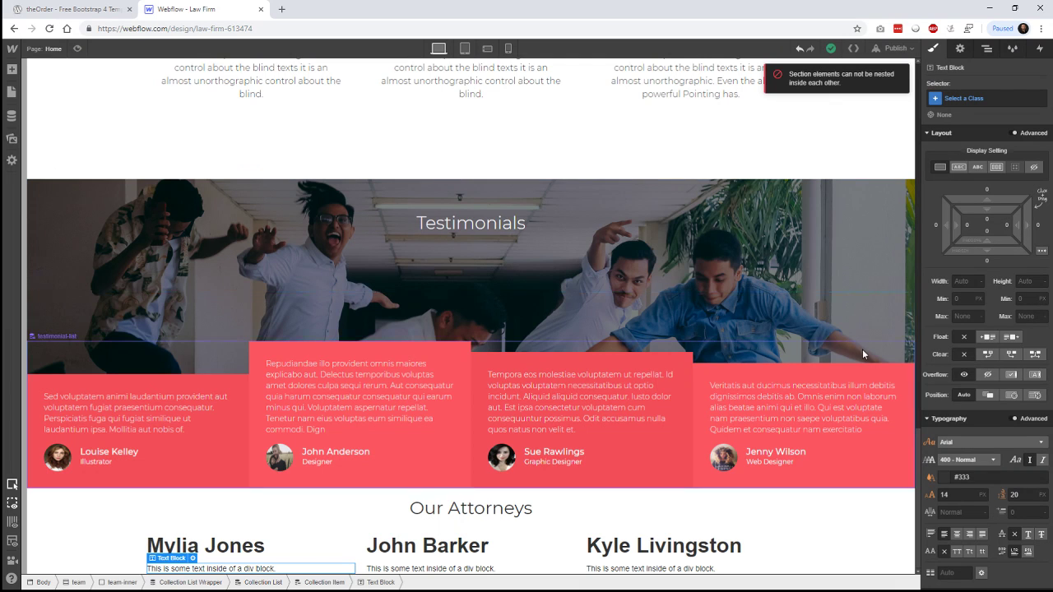
key(Delete)
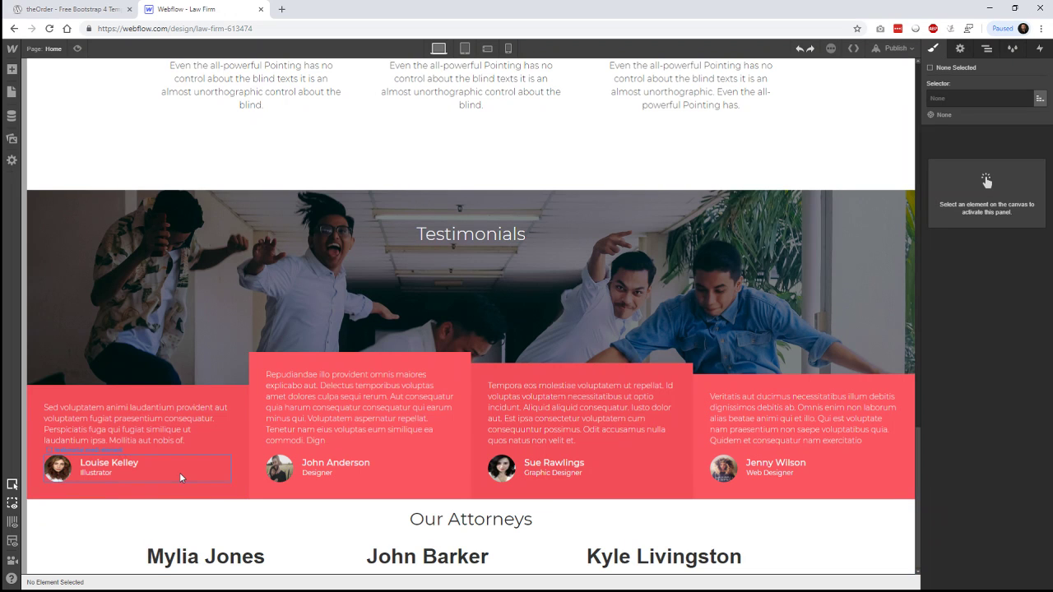
click(812, 52)
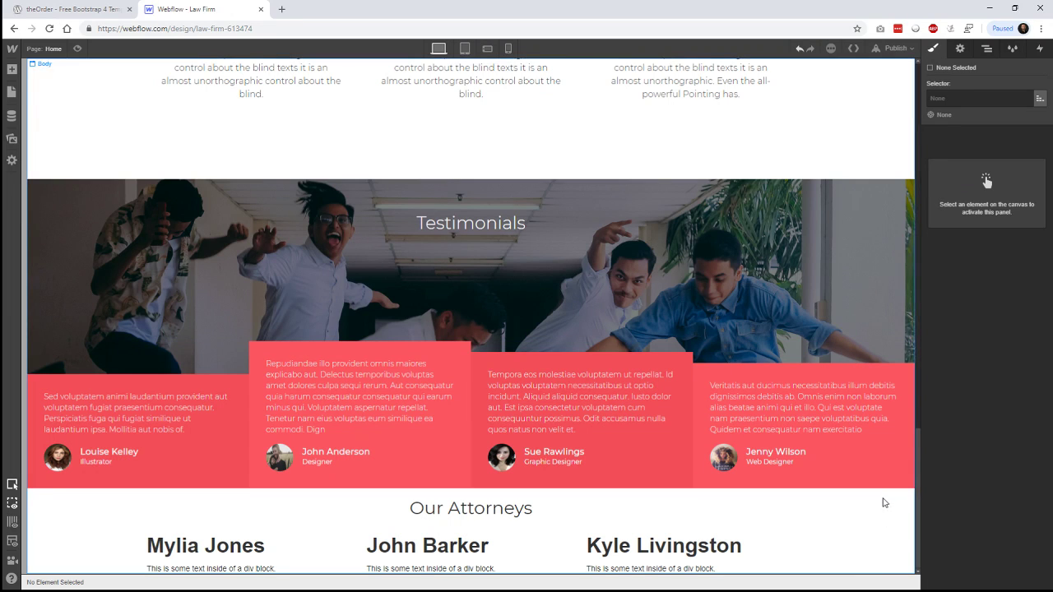
With Body selected, drag a new Section element in below the team section.
click(985, 53)
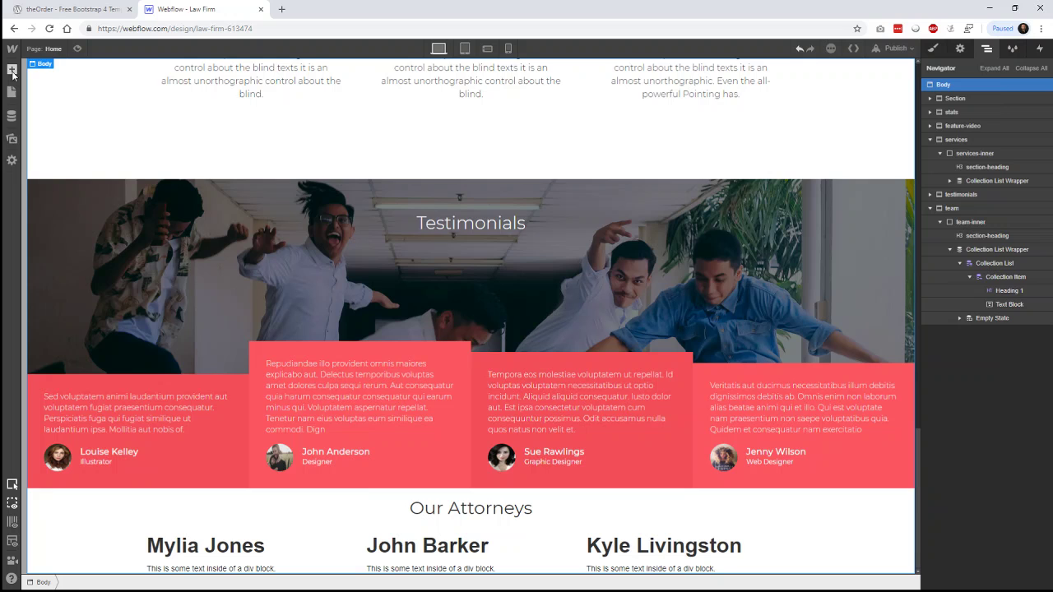
click(12, 70)
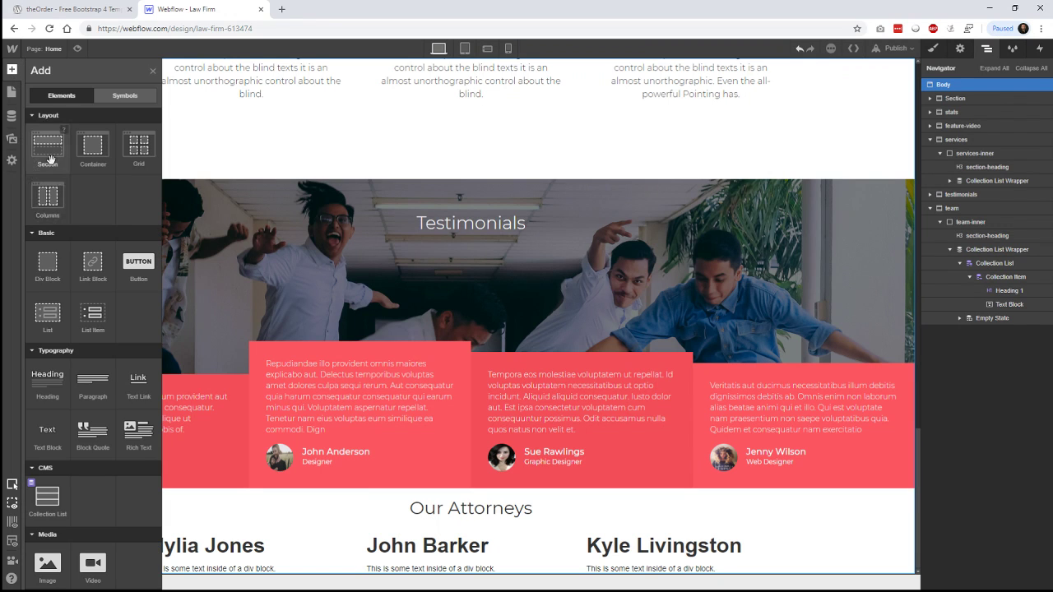
drag(60, 165, 891, 524)
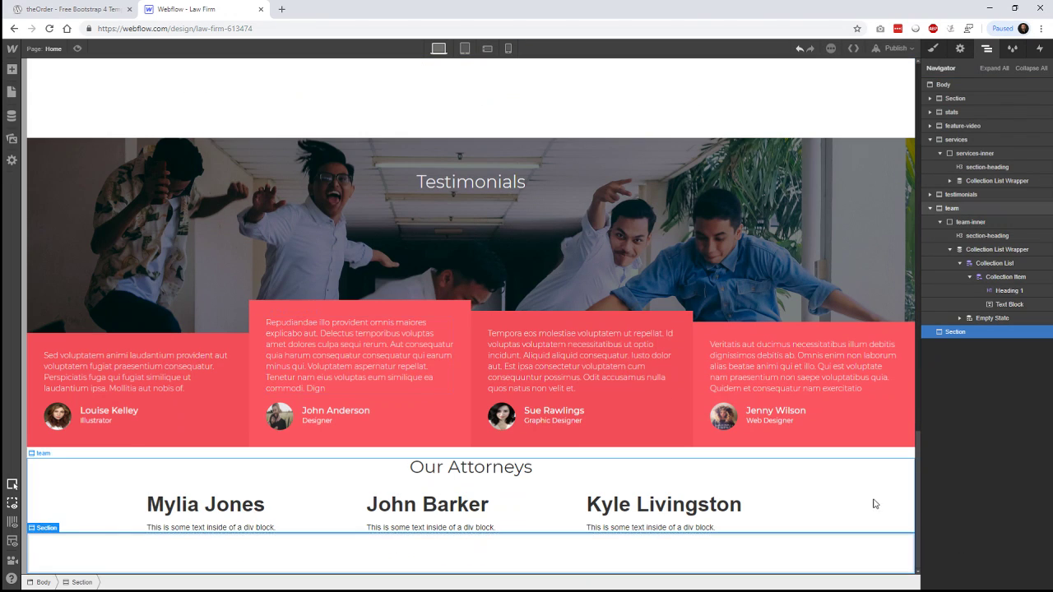
Bind the text block under each name to the Attorneys collection's Attorney Position field.
click(230, 530)
click(196, 522)
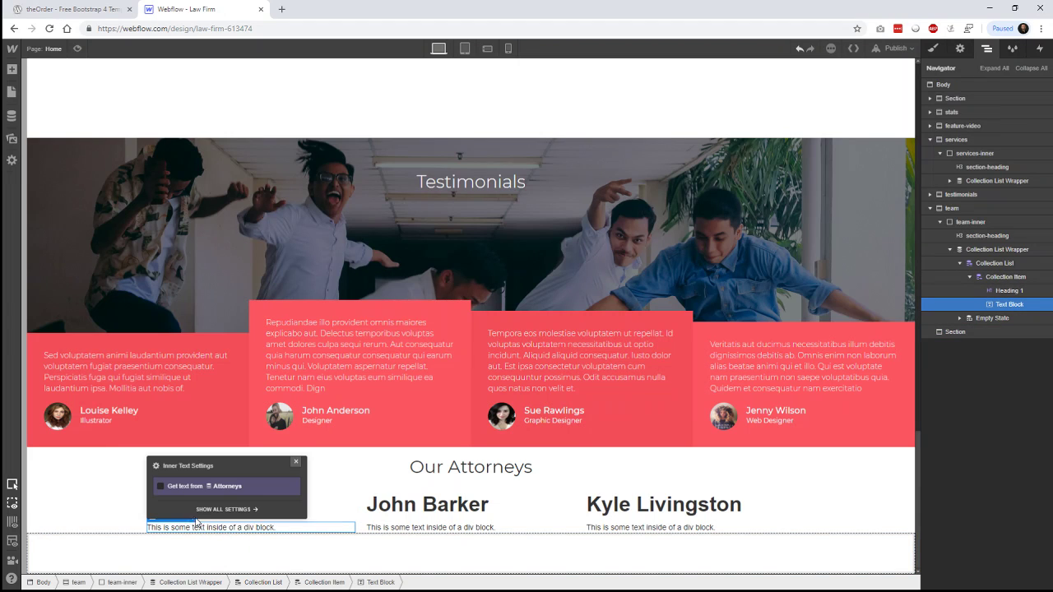
click(218, 487)
click(239, 500)
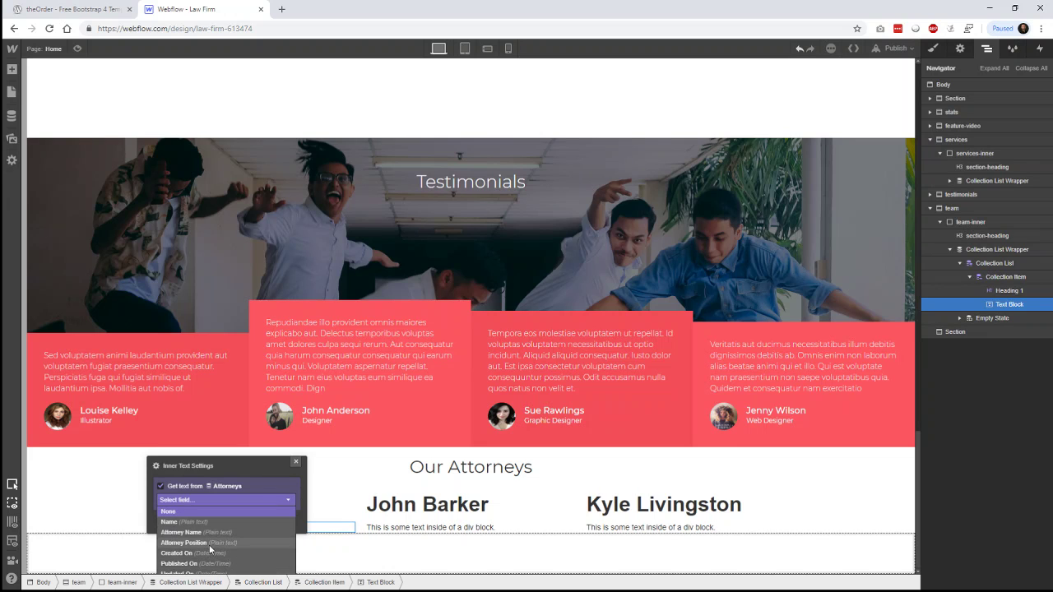
click(220, 547)
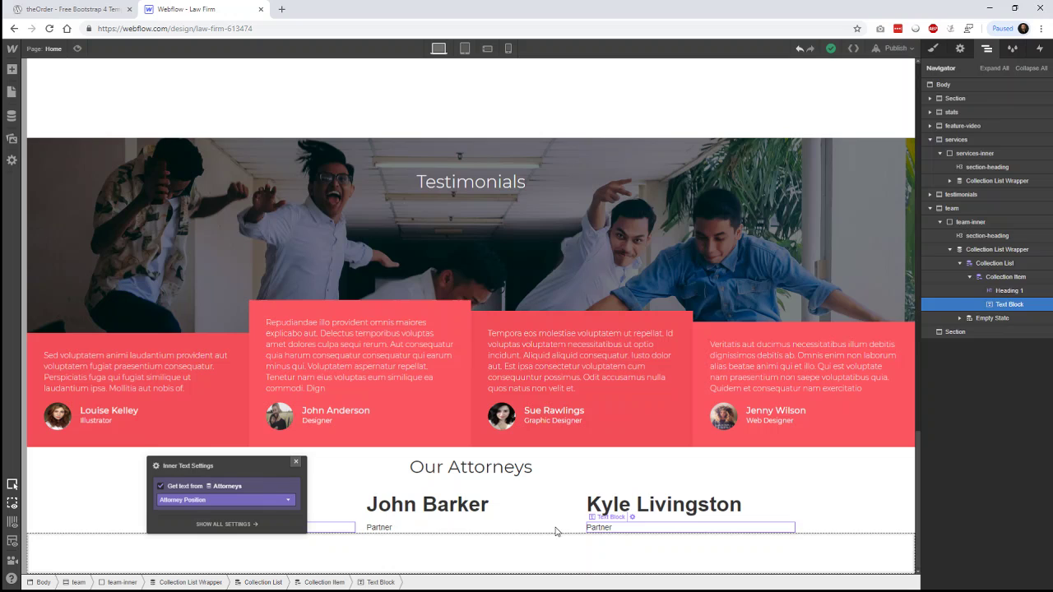
click(108, 507)
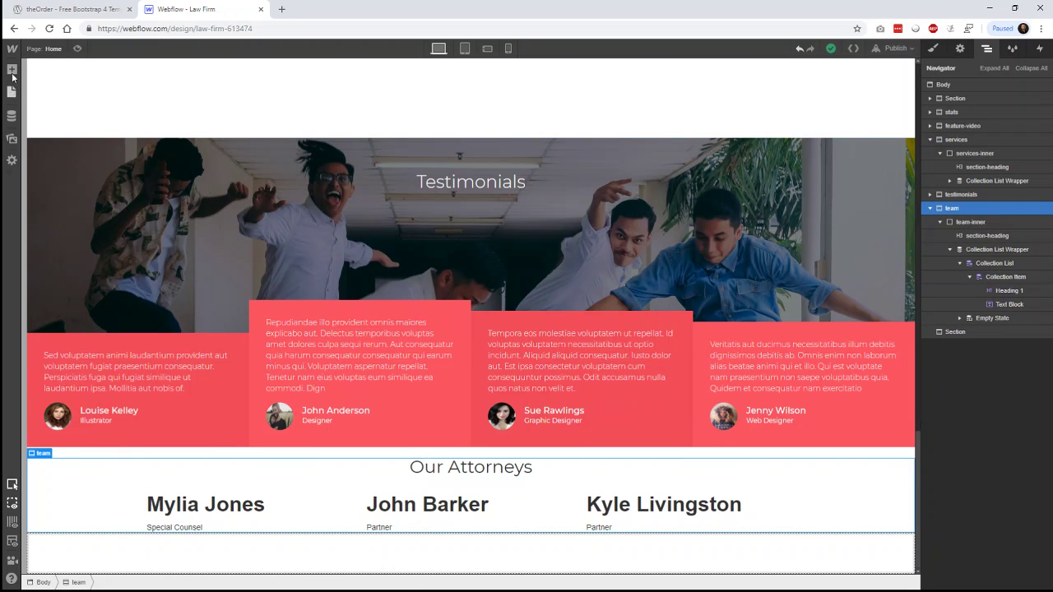
Add an Image to each attorney card, bound to the collection's Attorney Image field.
click(11, 70)
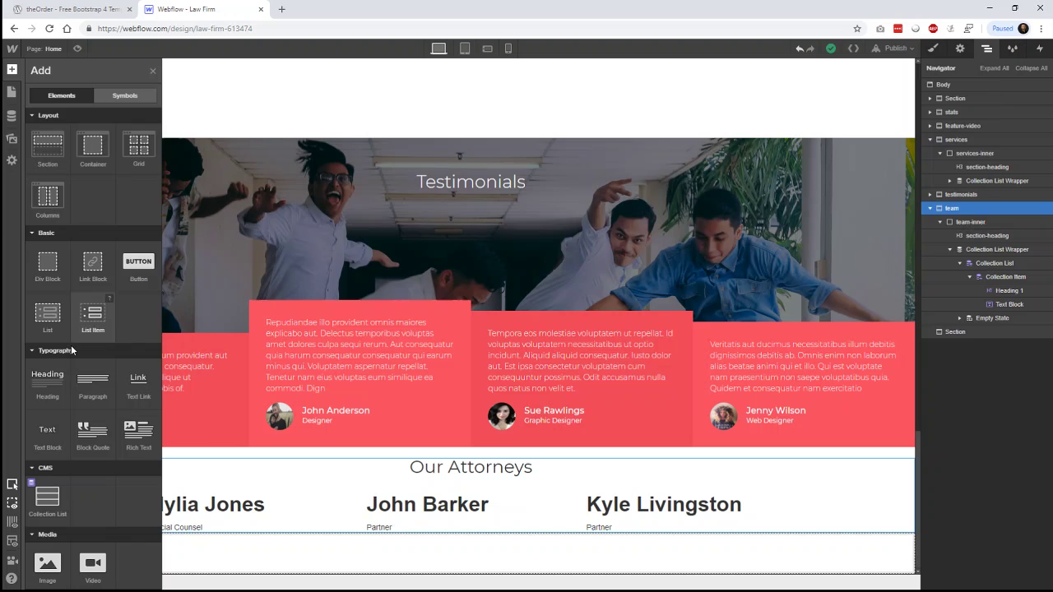
scroll(66, 471, down, 3)
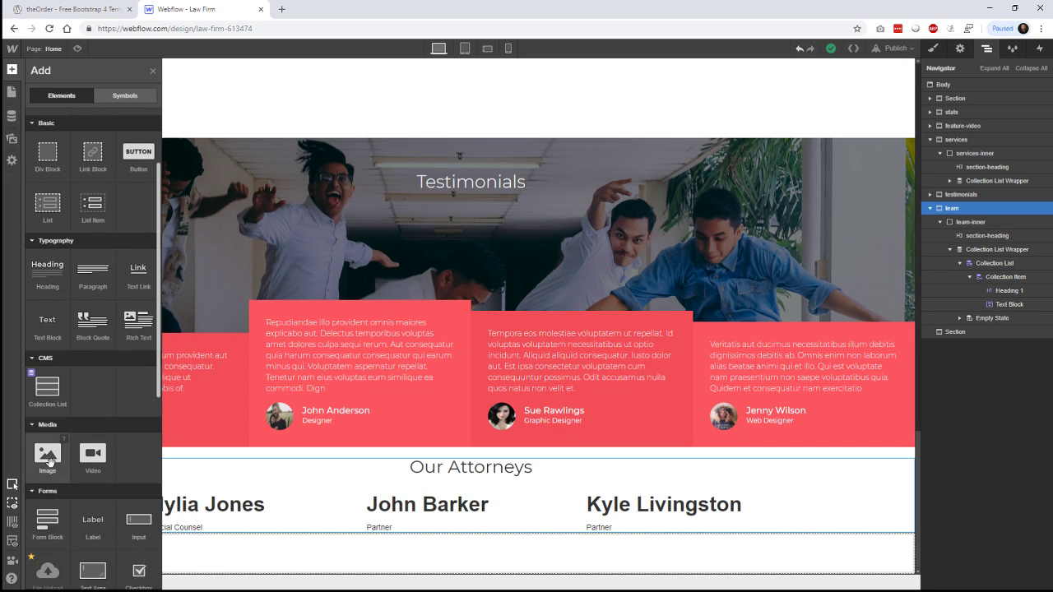
drag(48, 463, 191, 534)
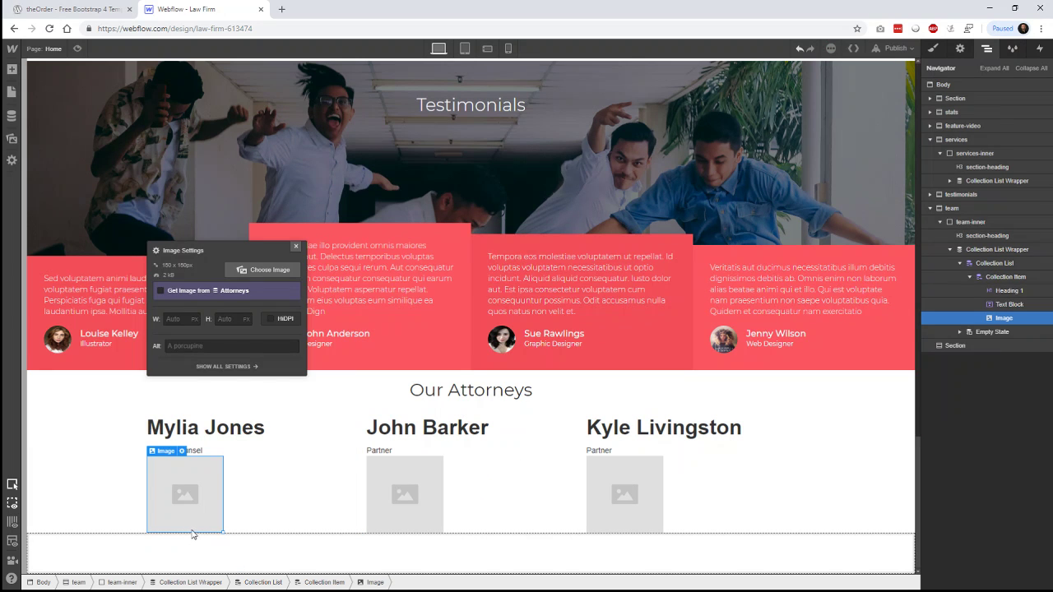
click(231, 292)
click(233, 305)
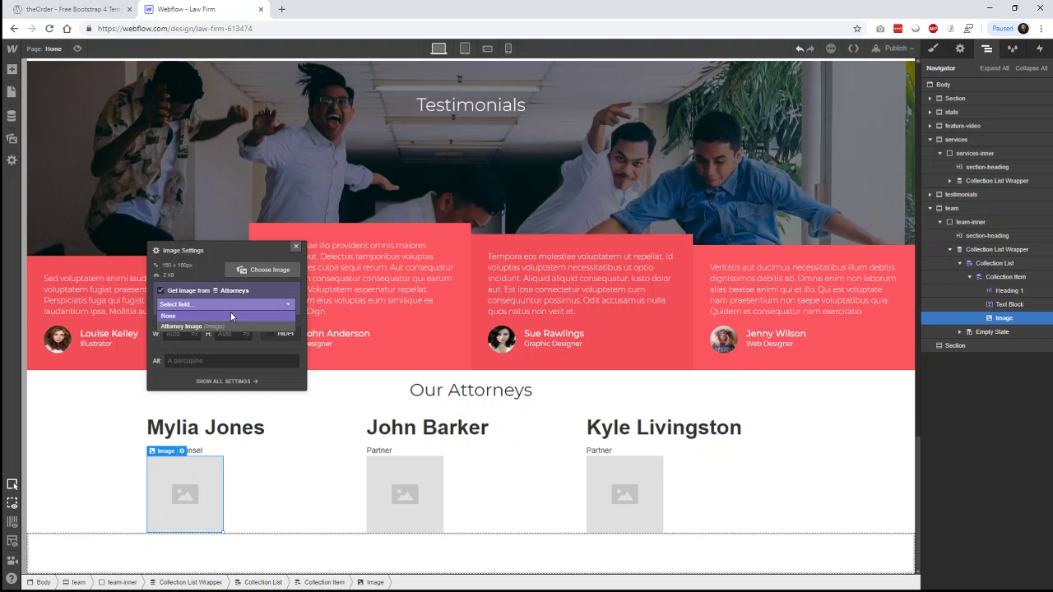
click(225, 327)
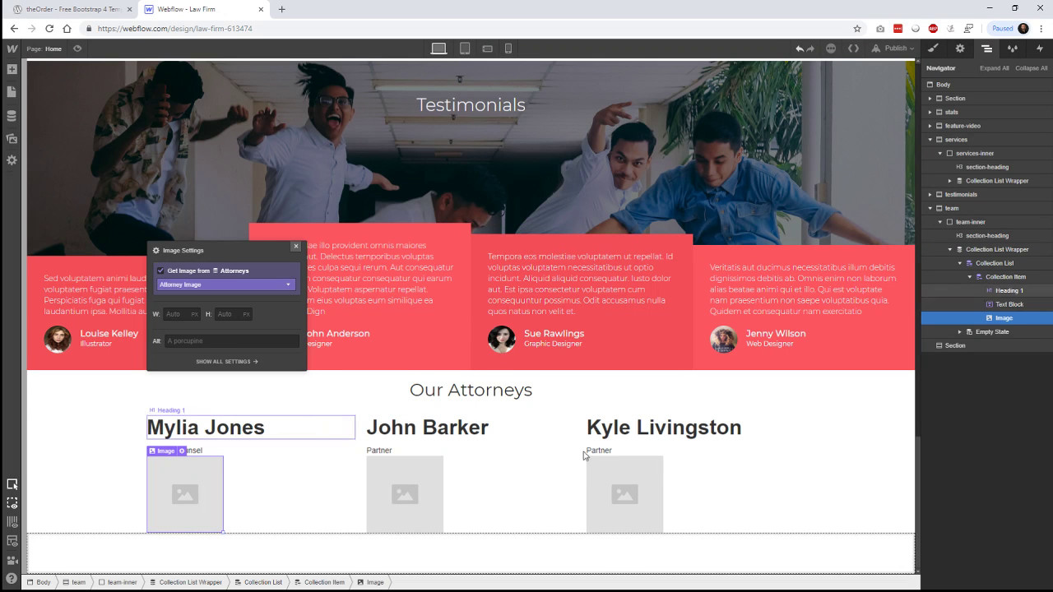
scroll(865, 461, down, 3)
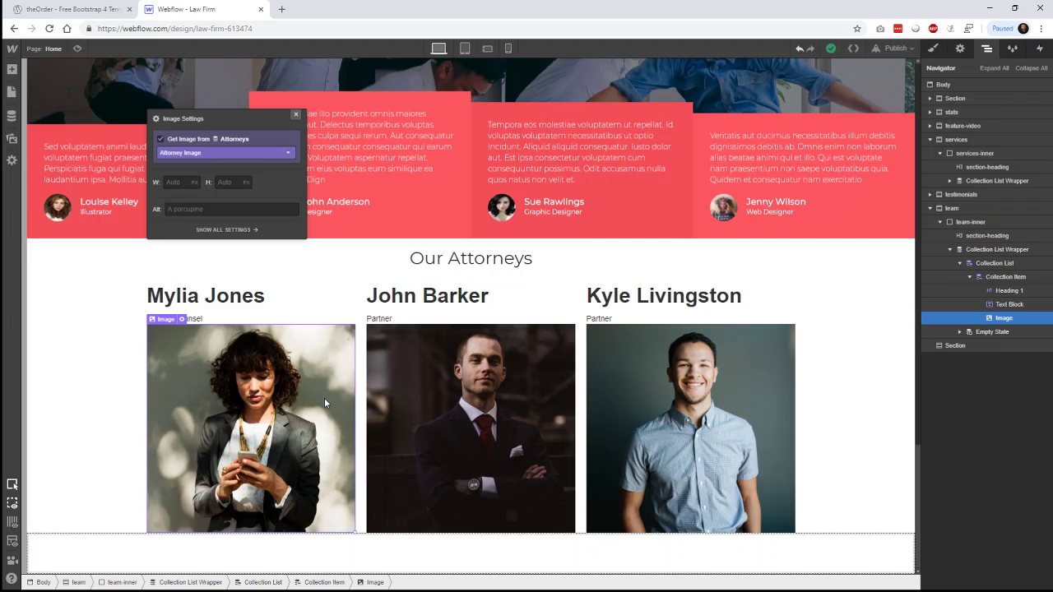
click(95, 350)
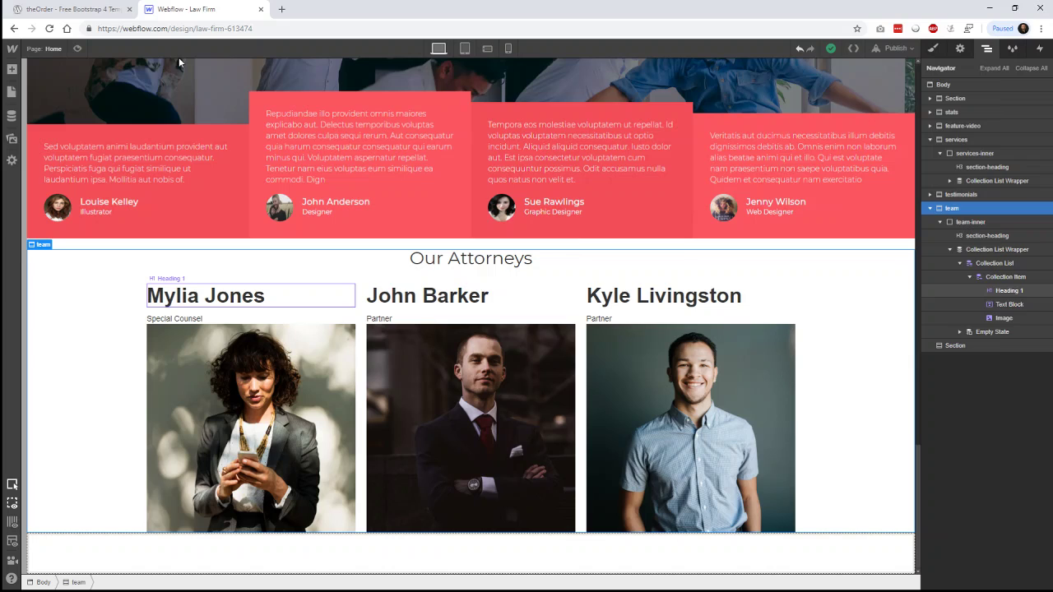
Compare with the original template, then select the page Body in the Navigator.
click(105, 9)
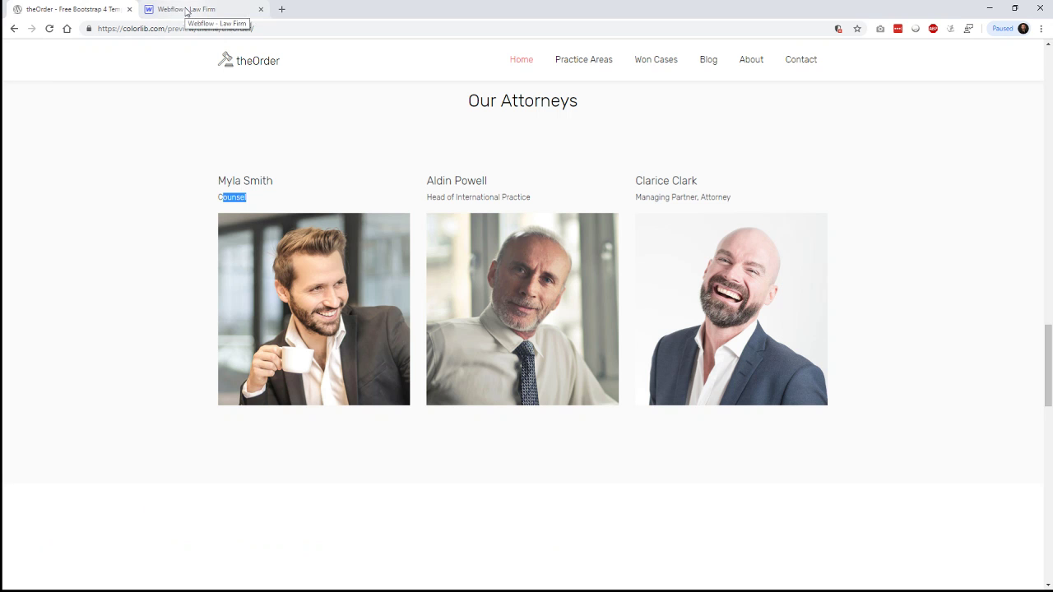
click(186, 9)
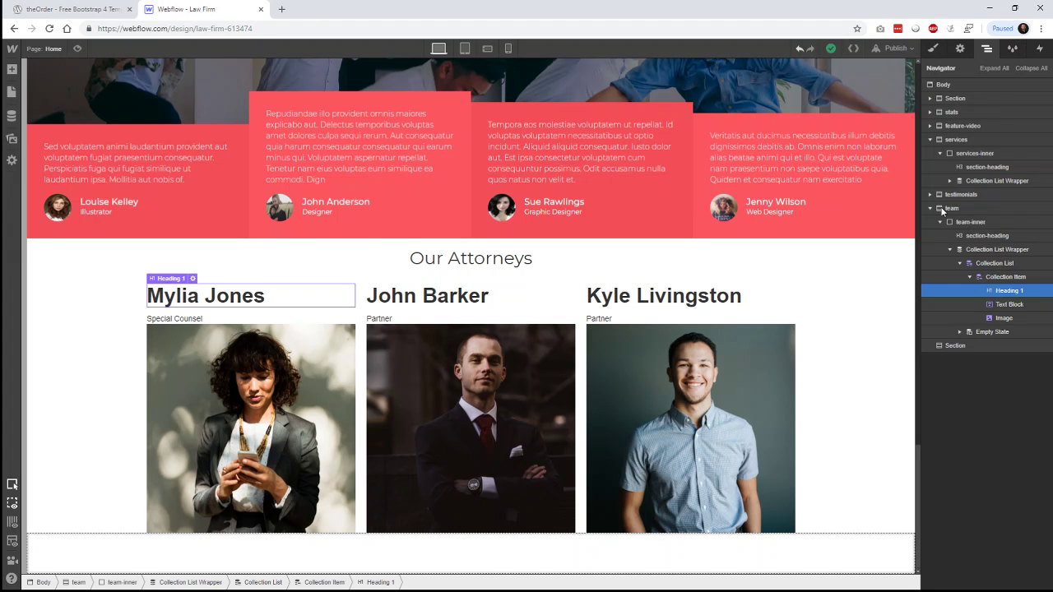
key(s)
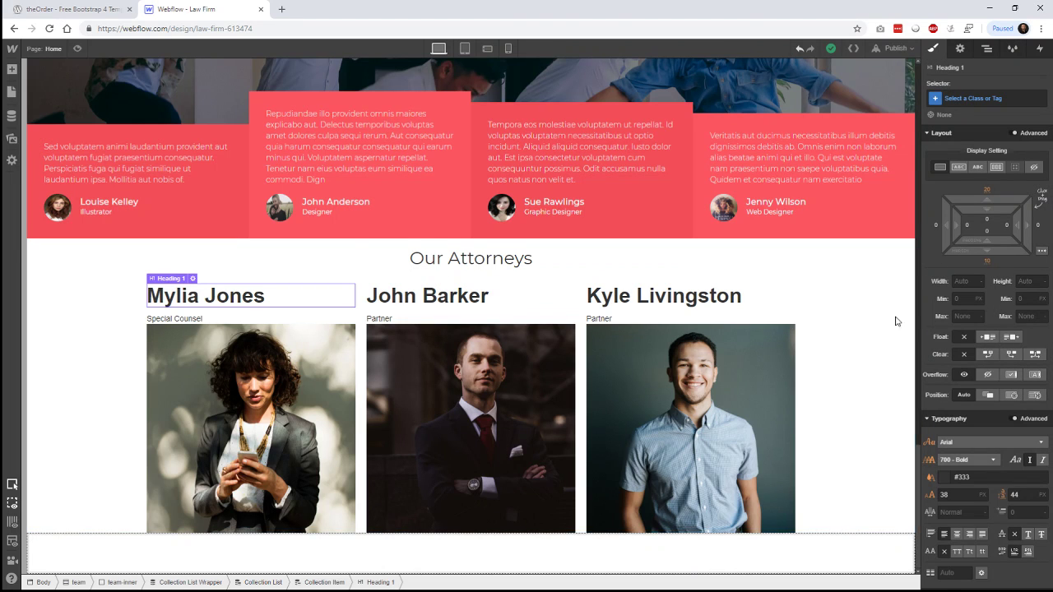
scroll(895, 323, up, 5)
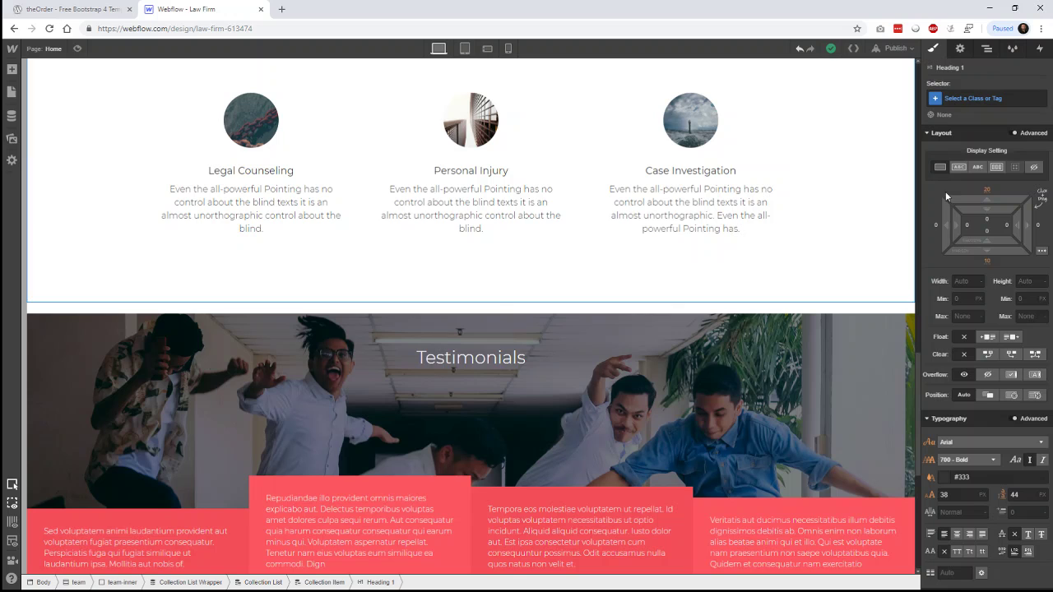
key(z)
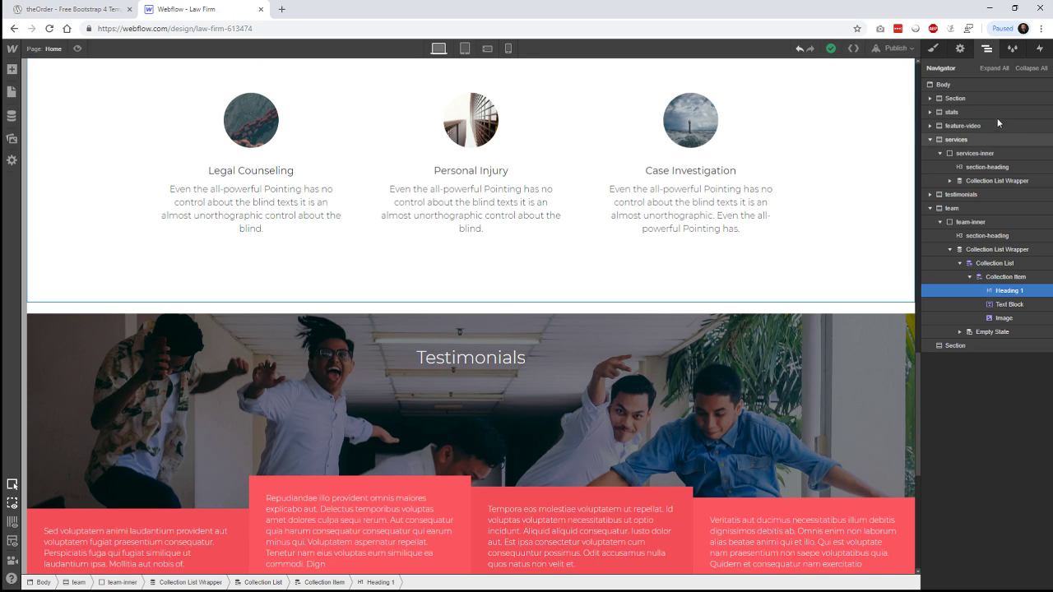
click(947, 85)
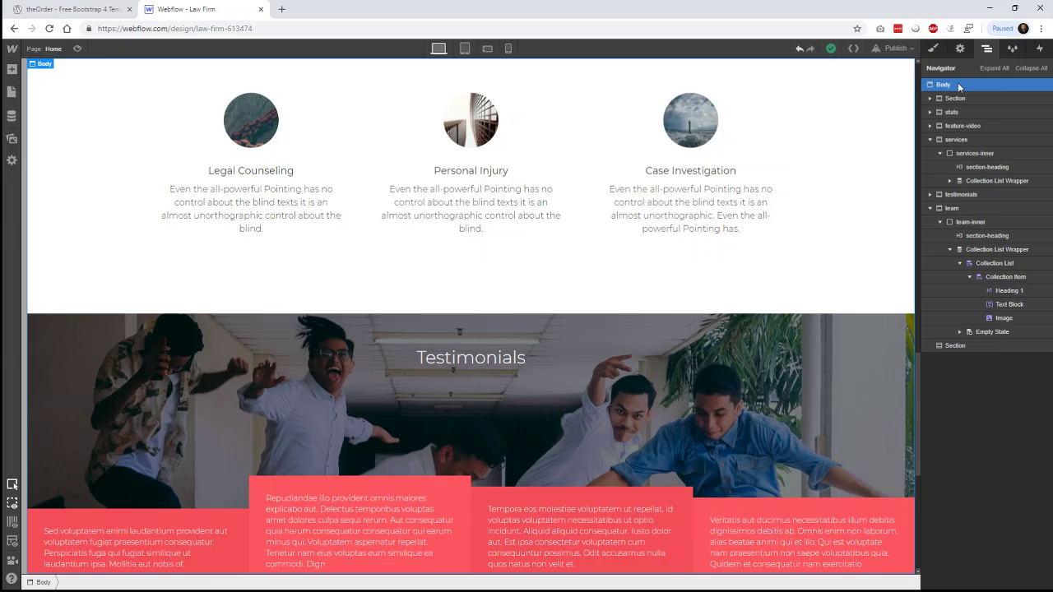
Set the Body typography font family to Montserrat.
key(s)
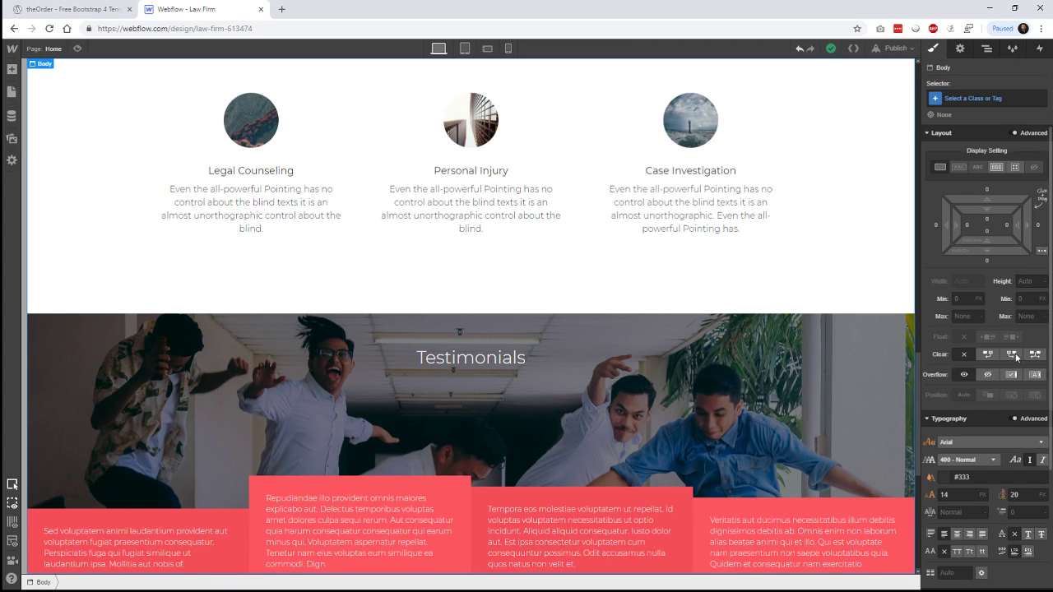
scroll(1018, 320, down, 5)
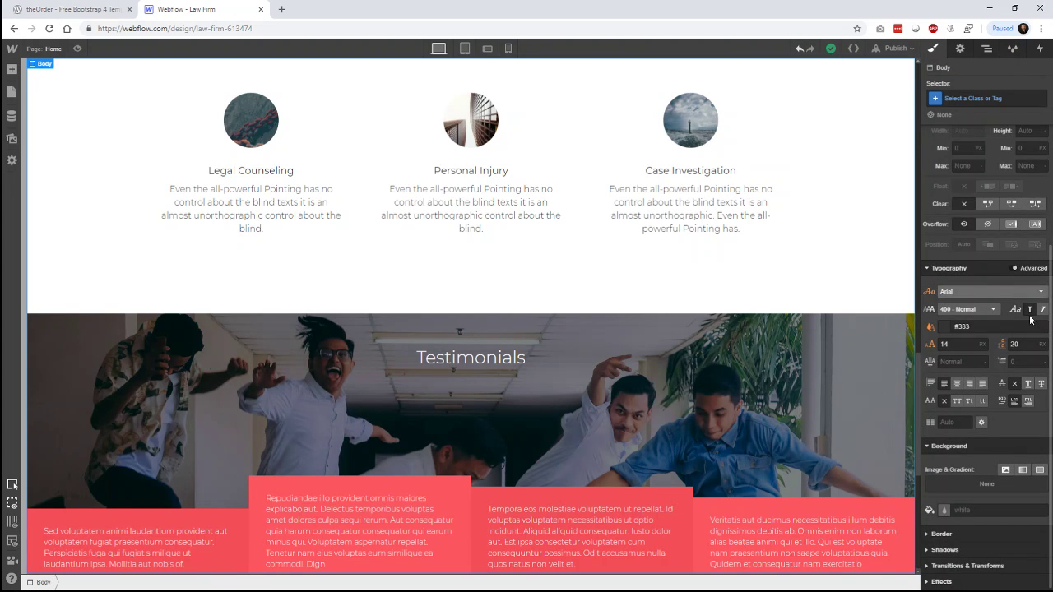
click(991, 291)
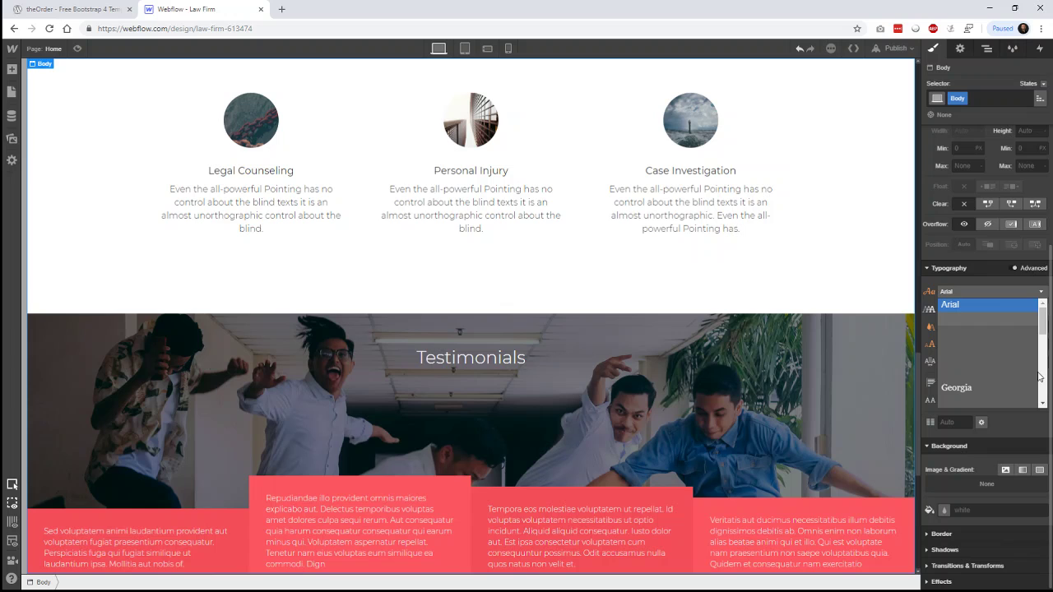
scroll(1043, 353, down, 3)
scroll(1046, 356, down, 1)
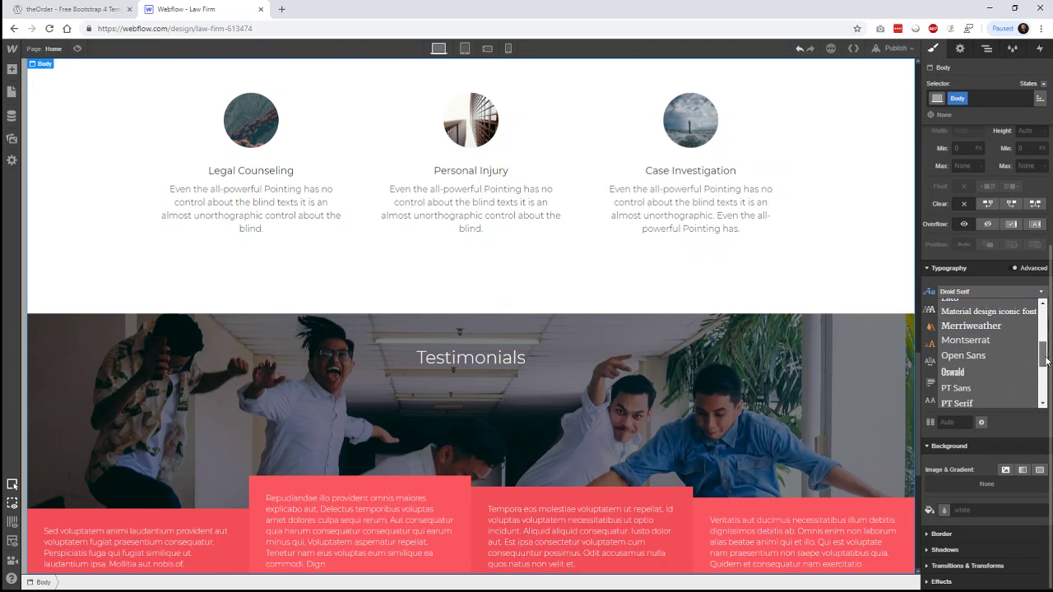
click(990, 339)
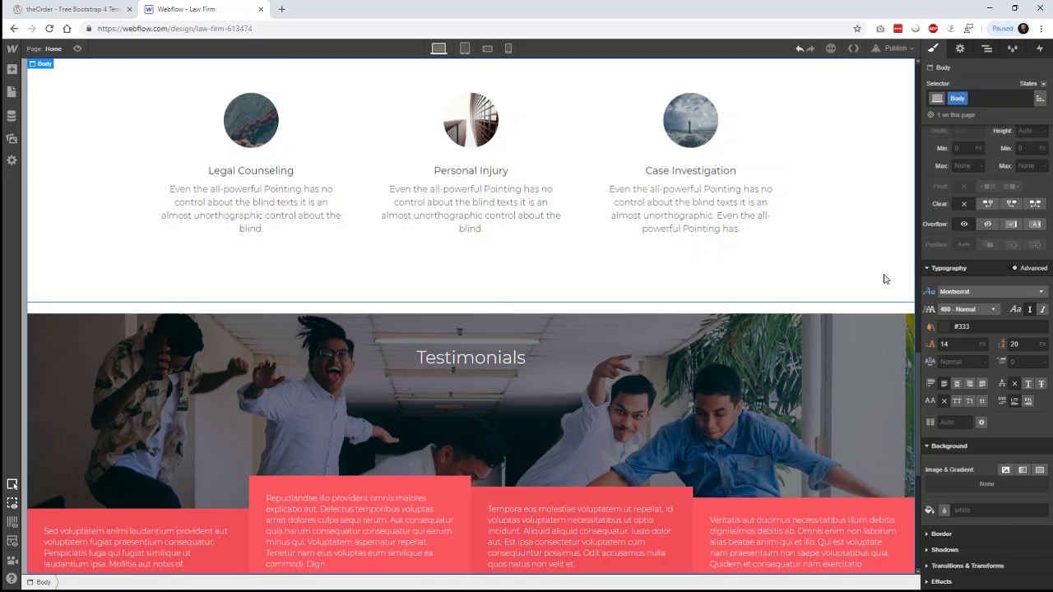
scroll(884, 277, down, 5)
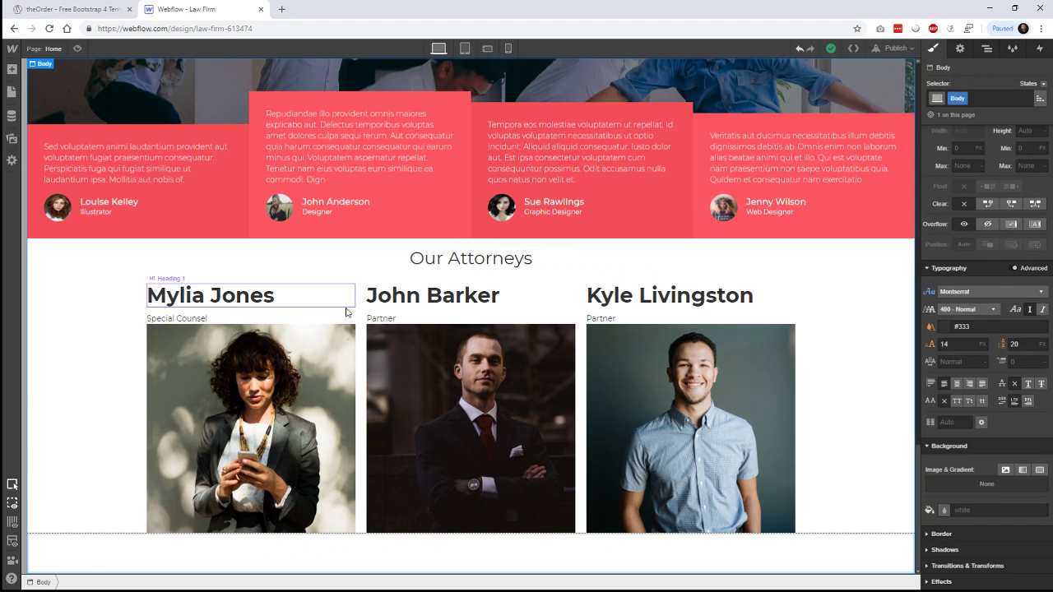
Give the attorney names 400 Normal weight, 24 px font size and 24 px line height.
click(978, 310)
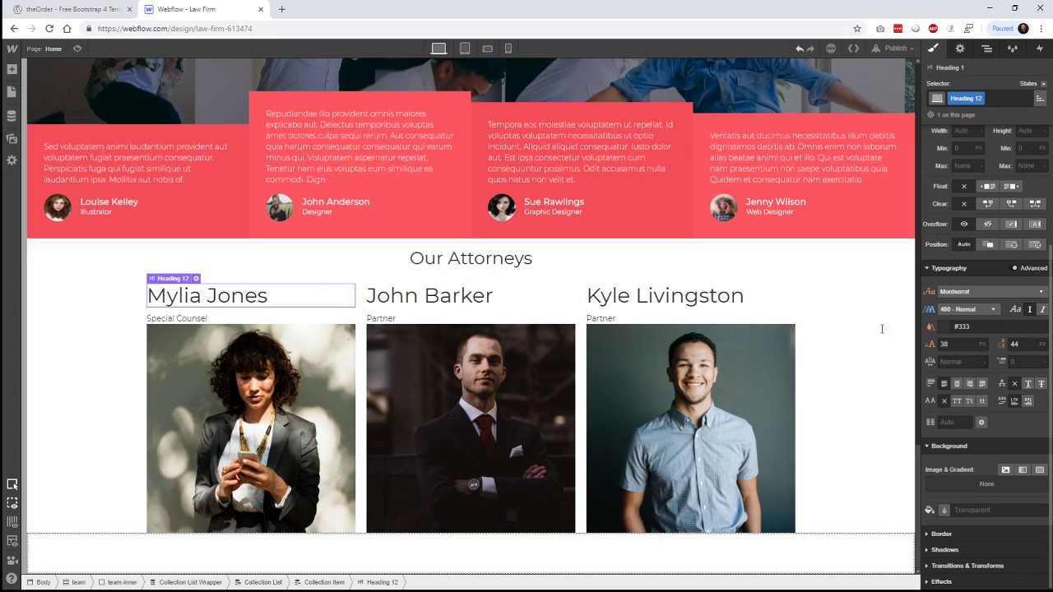
key(ctrl+shift+Tab)
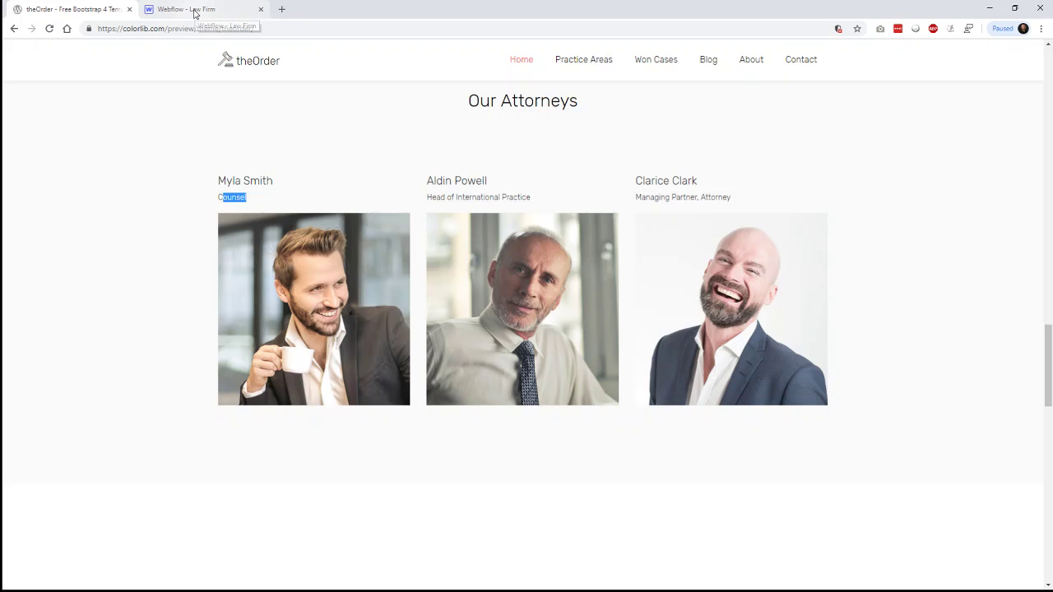
click(197, 12)
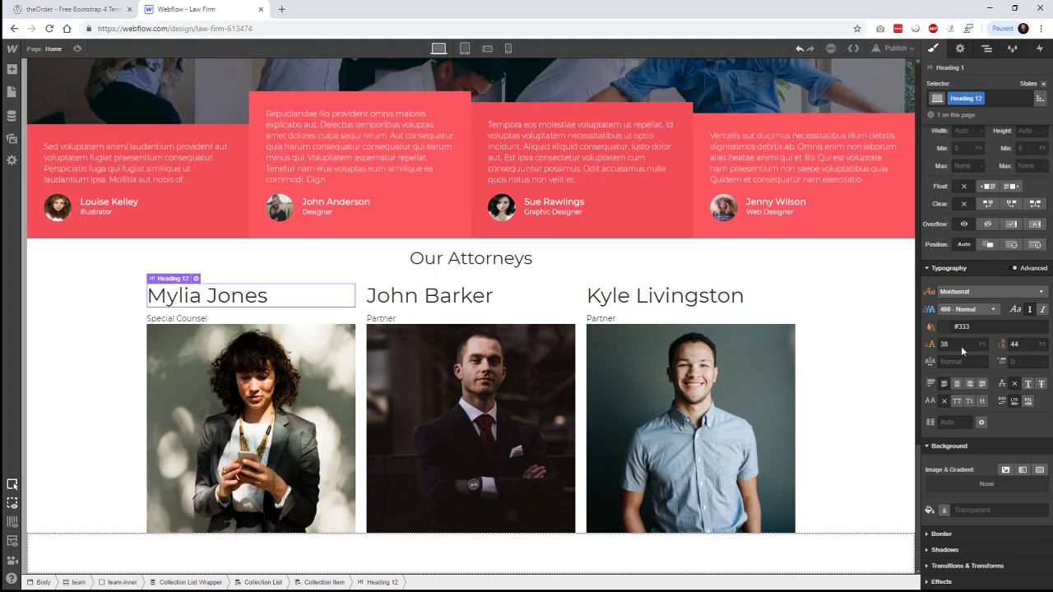
click(923, 347)
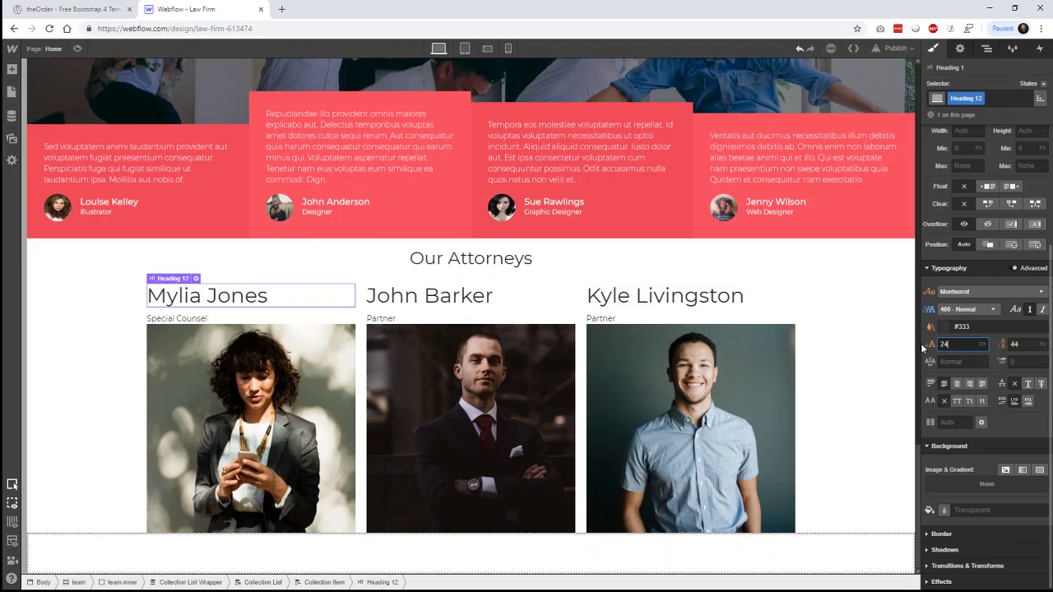
key(Tab)
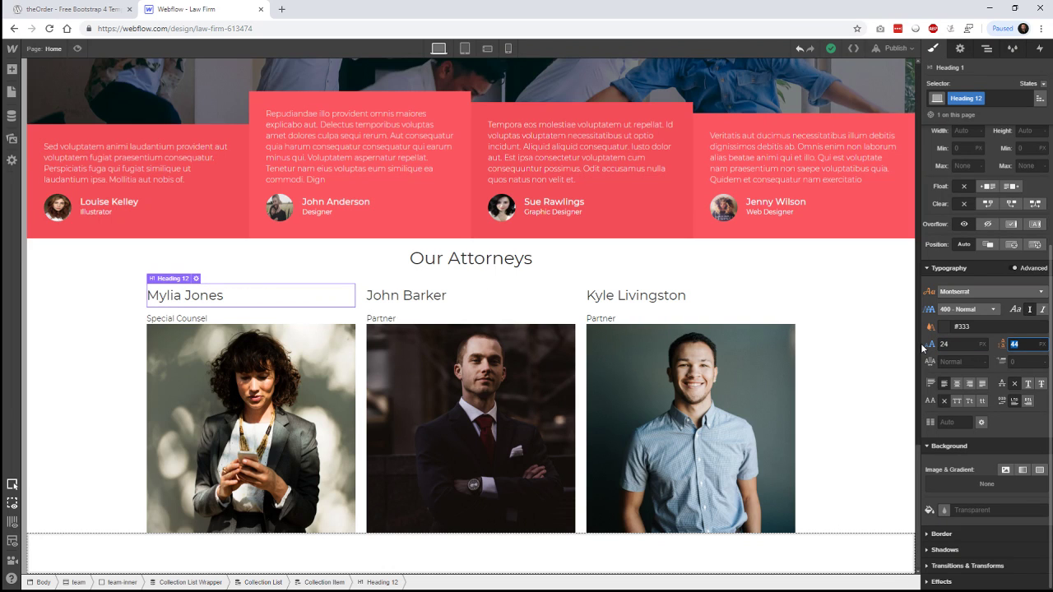
key(Tab)
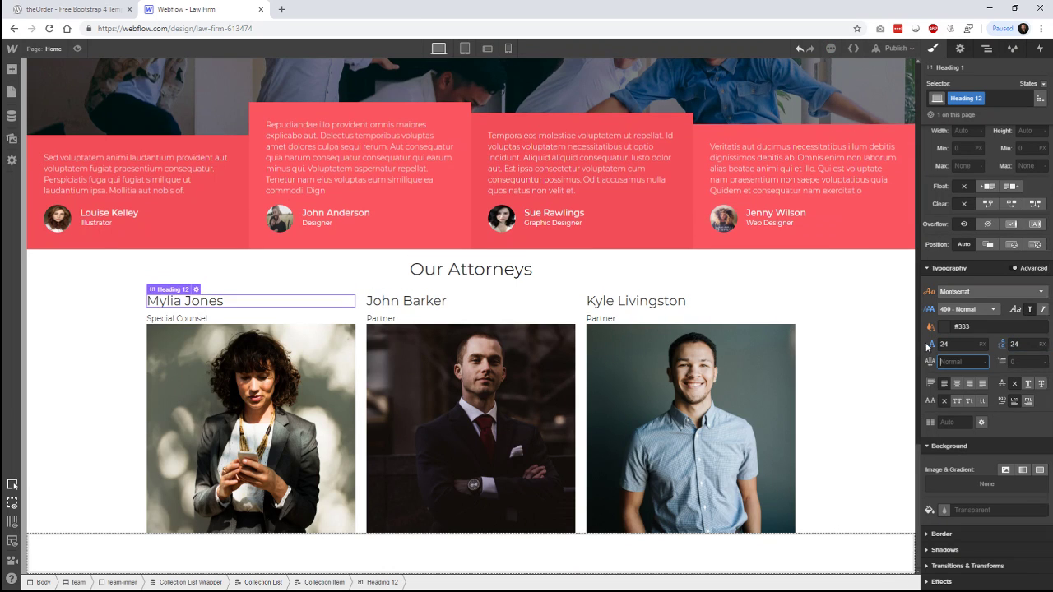
Set the position text's font size and line height to 16 px.
click(204, 321)
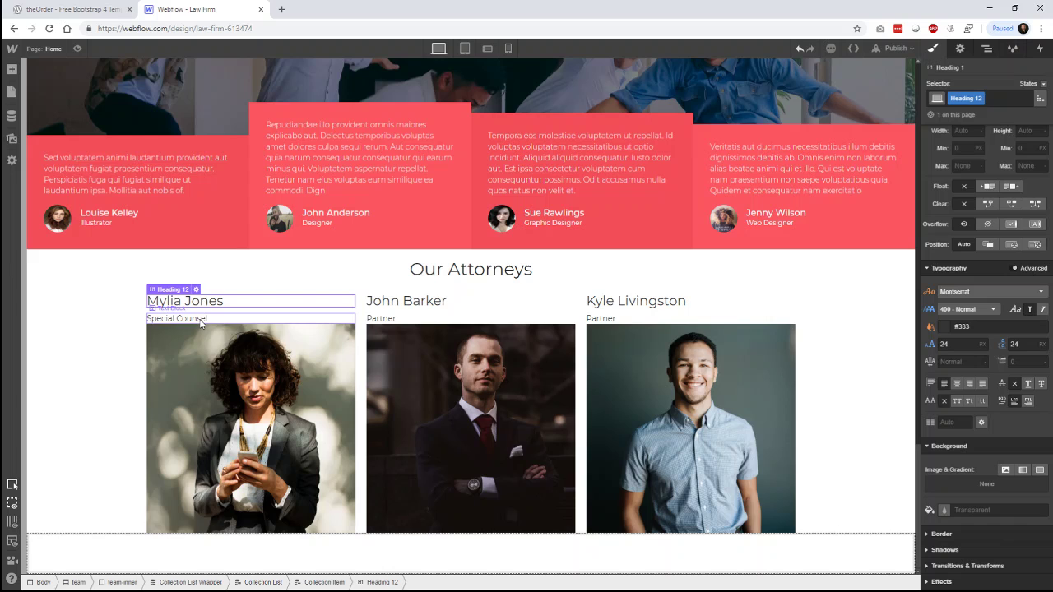
click(956, 344)
text(16)
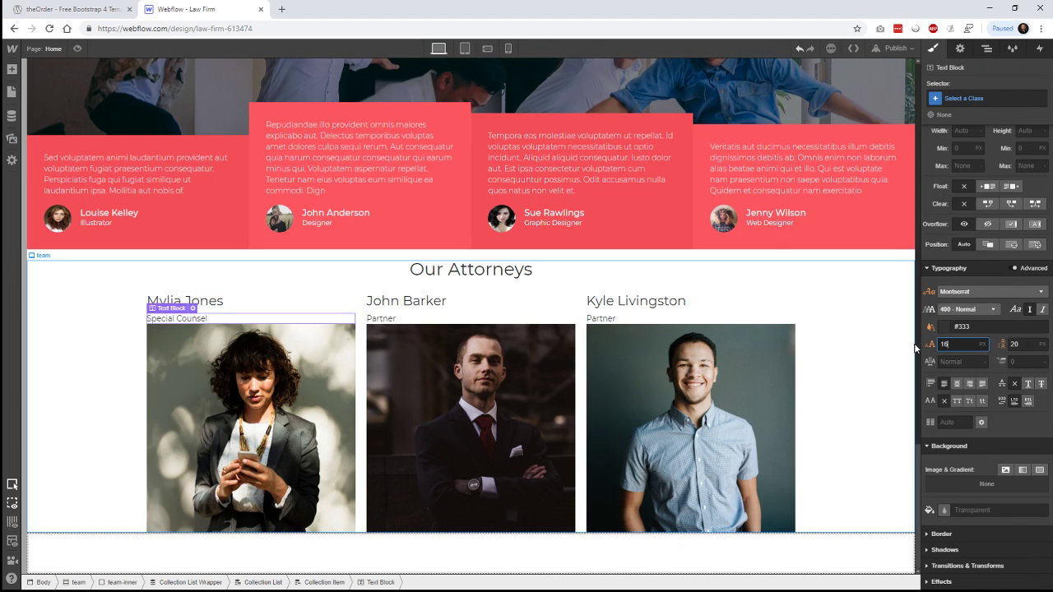
key(Tab)
text(16)
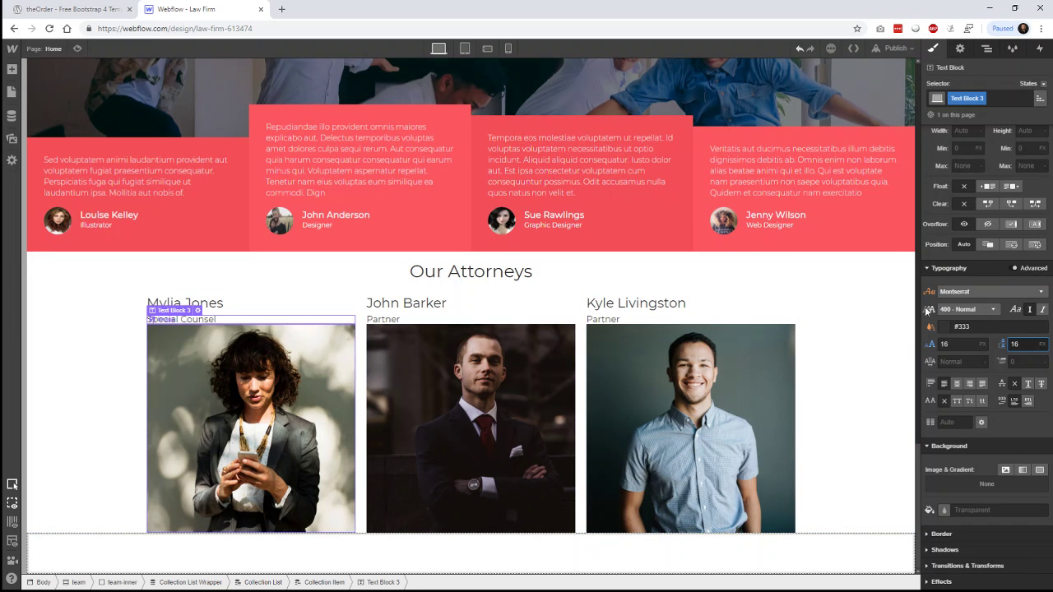
Give the attorney photos a 17 px top margin, then view the theOrder template.
click(465, 411)
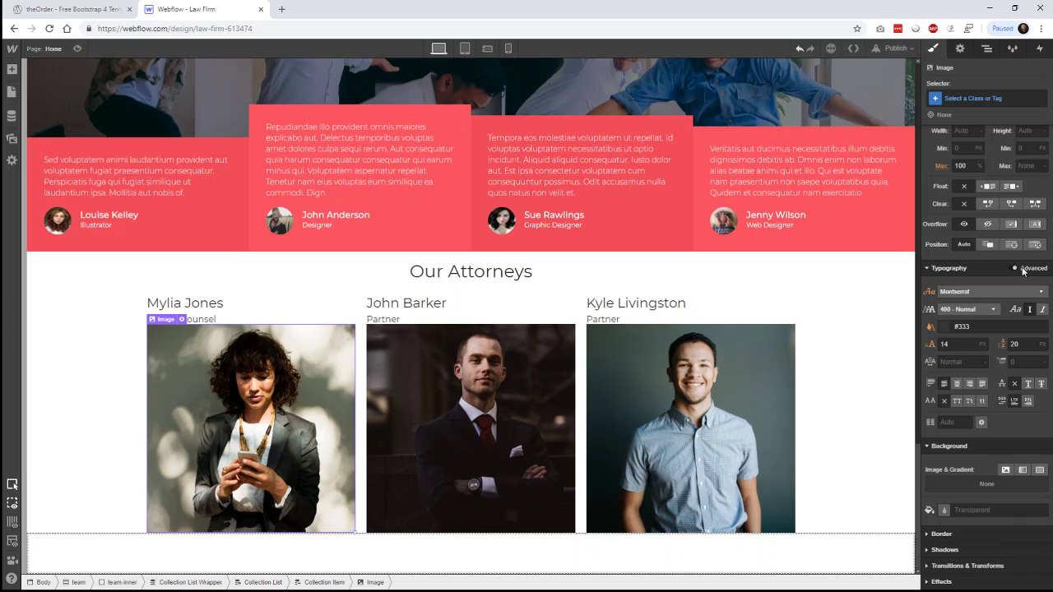
scroll(1013, 229, up, 3)
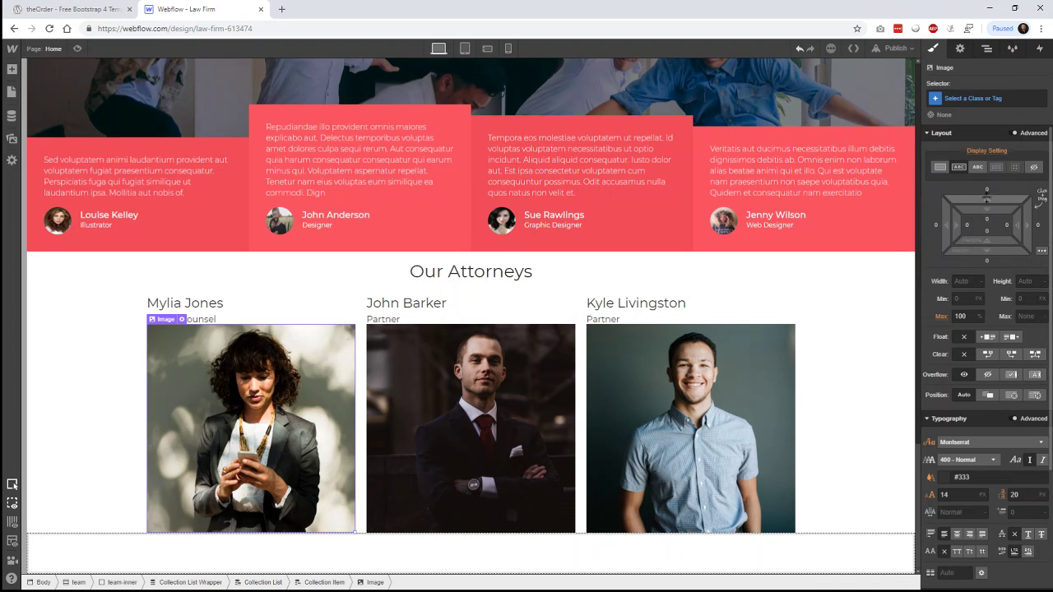
drag(986, 197, 985, 156)
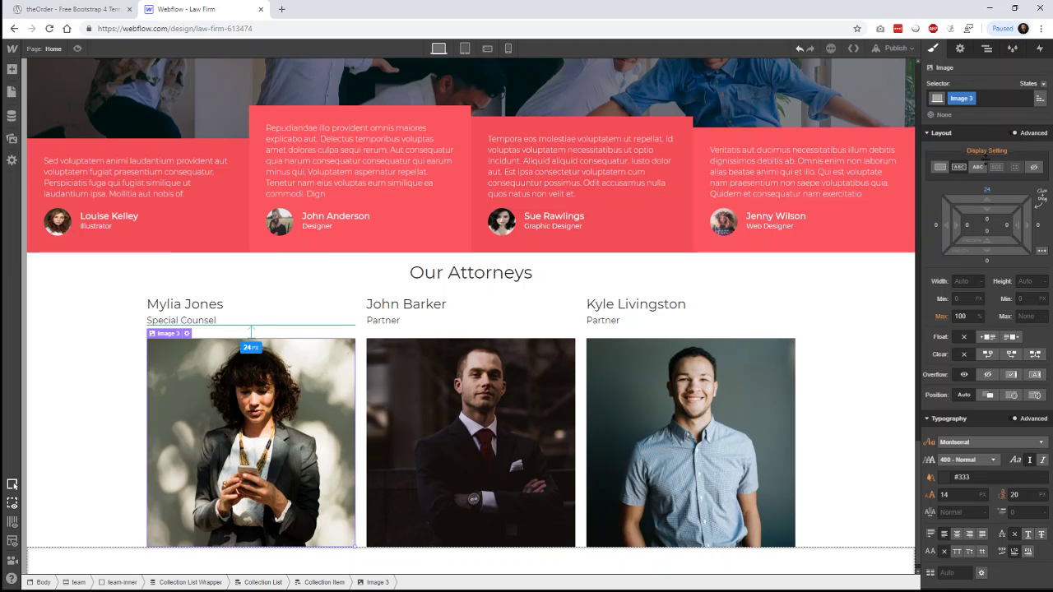
drag(985, 158, 984, 176)
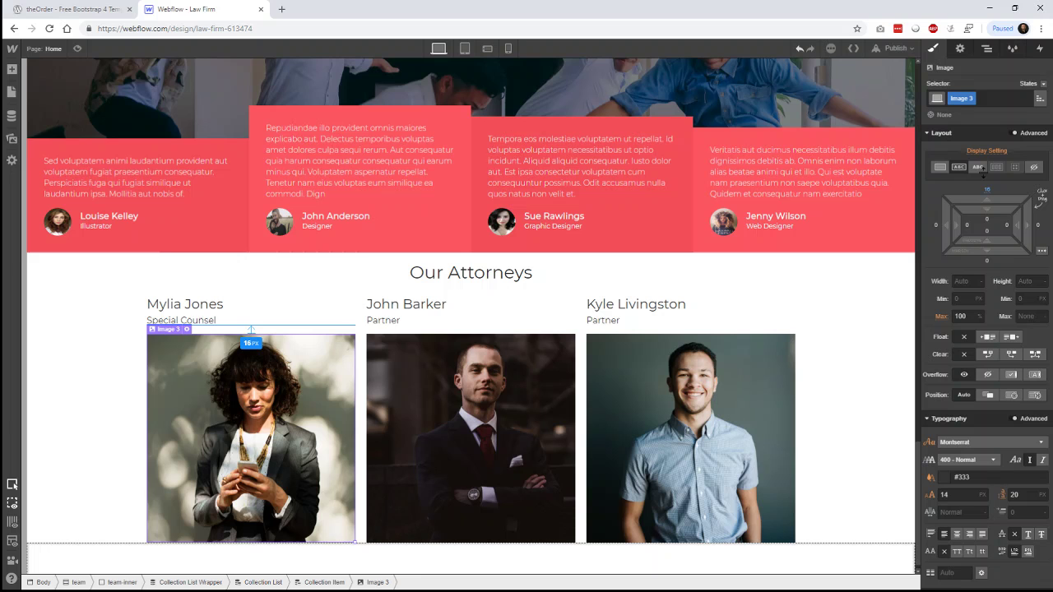
click(85, 8)
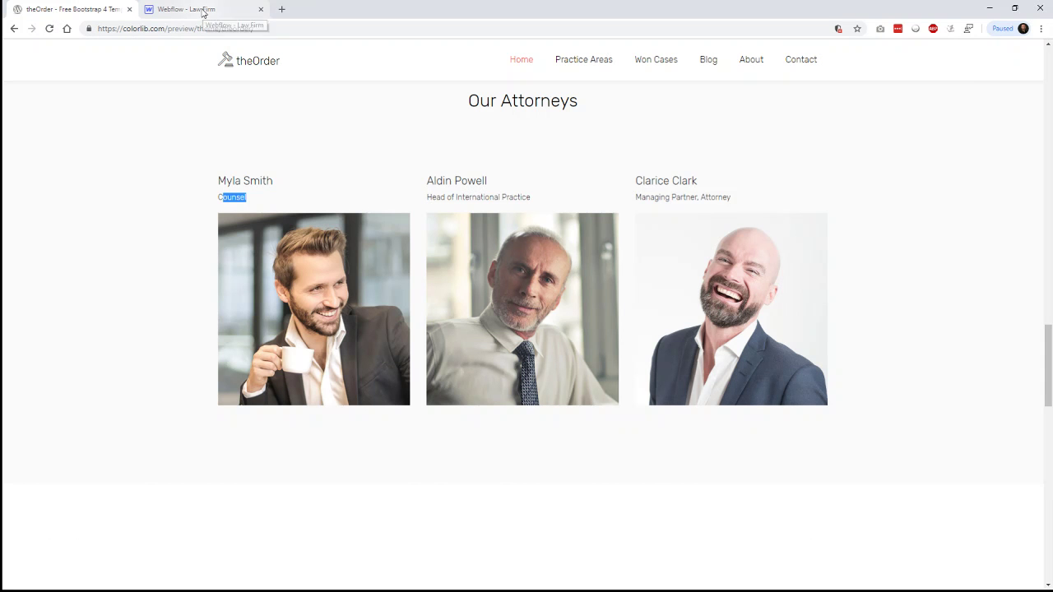
Set the Collection List Wrapper's top margin to 48 px below the Our Attorneys heading.
click(203, 10)
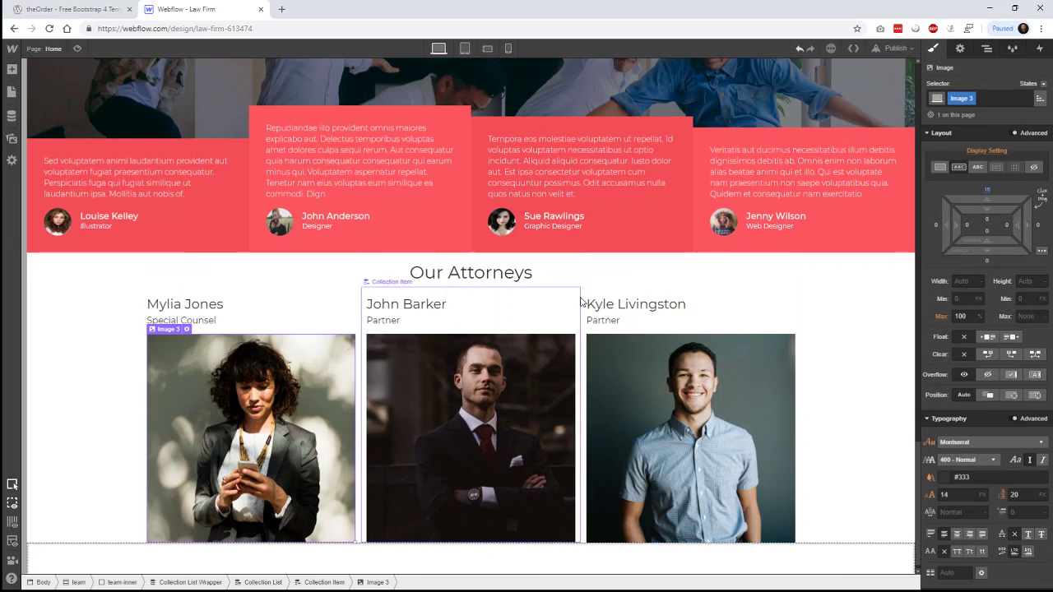
click(324, 582)
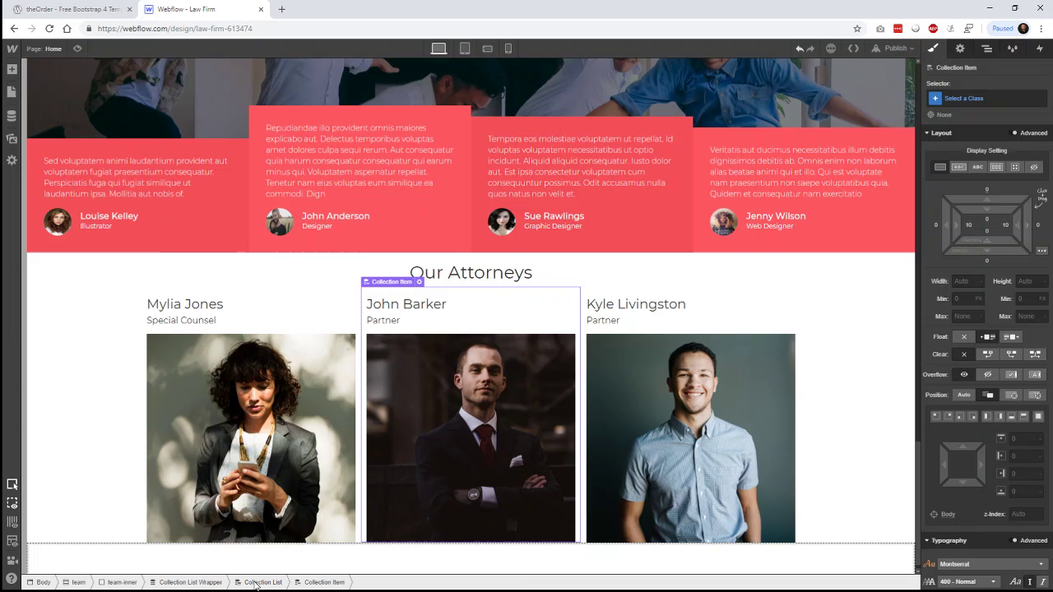
click(191, 584)
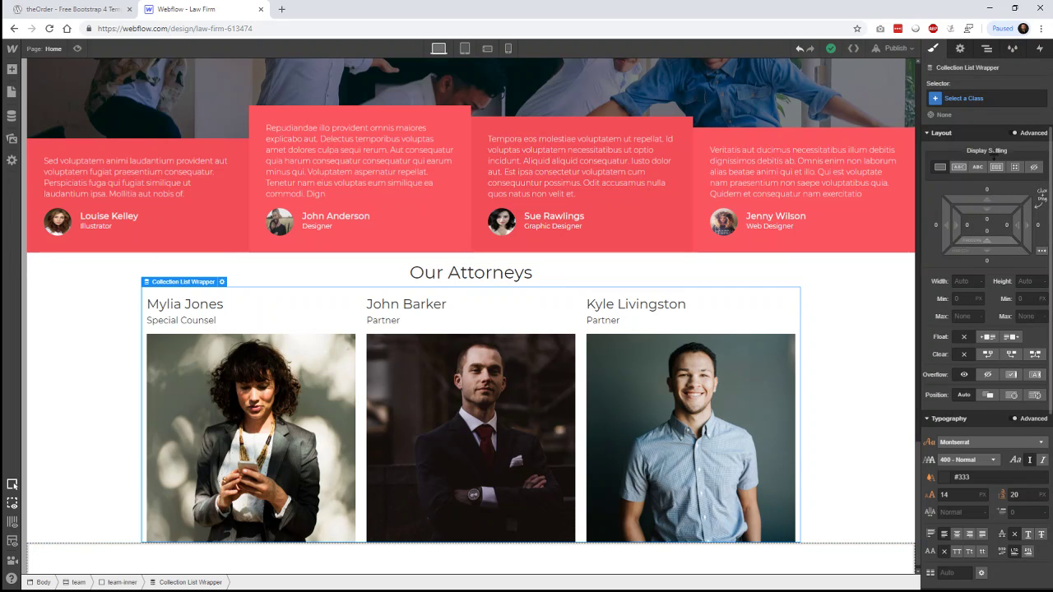
drag(987, 190, 994, 124)
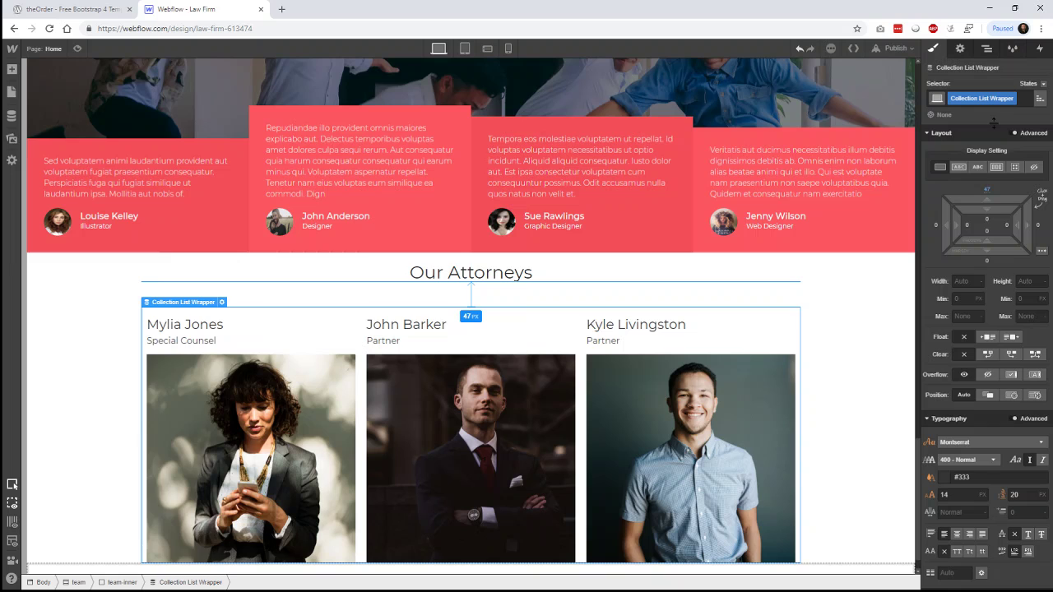
drag(993, 122, 994, 121)
click(866, 304)
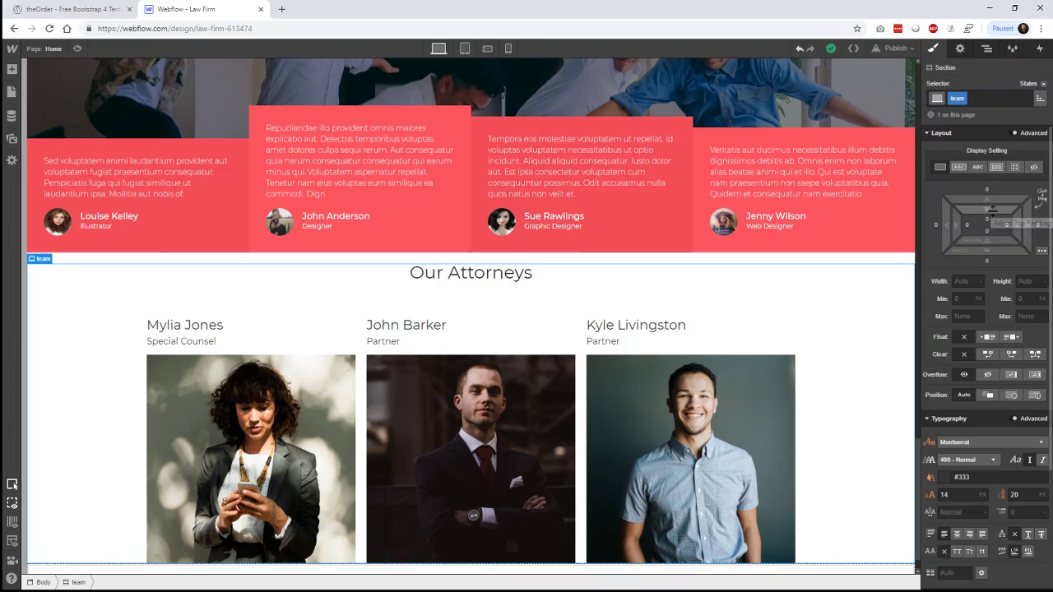
Match What We Do's spacing by giving the Our Attorneys section 80 px top and bottom padding.
drag(991, 211, 997, 316)
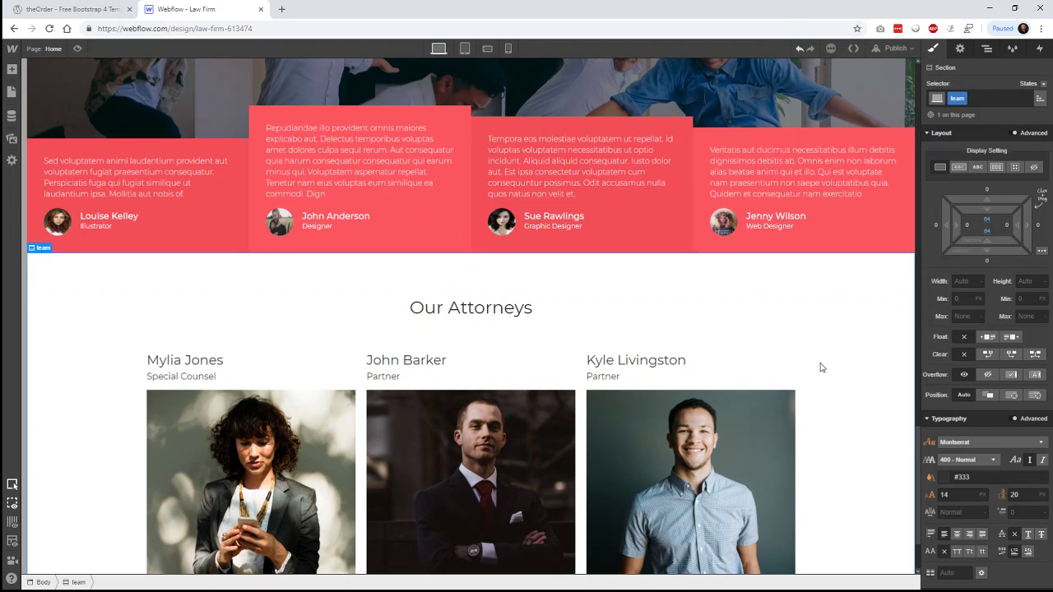
scroll(820, 365, down, 2)
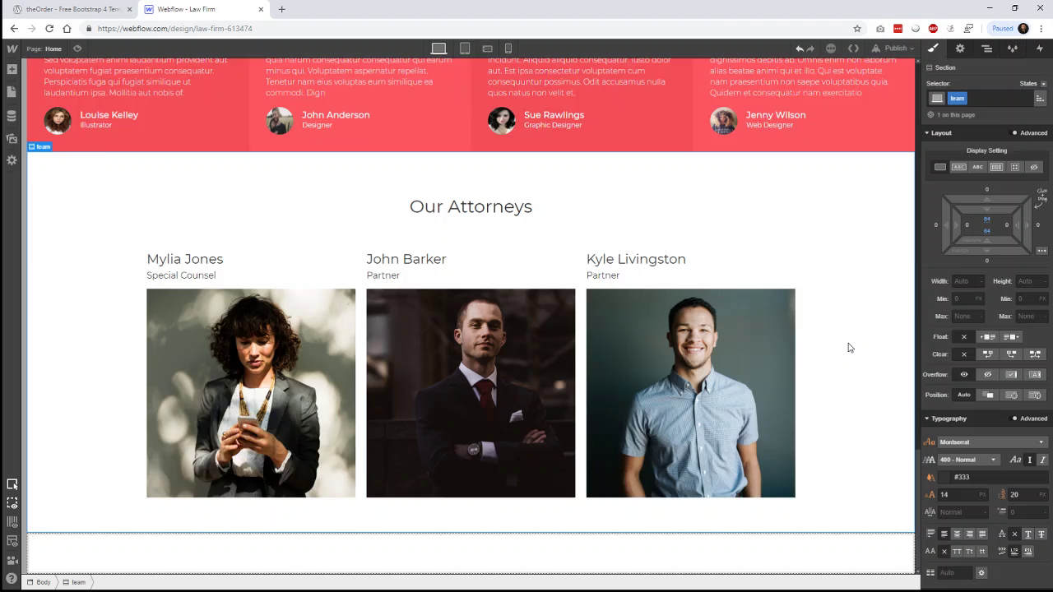
scroll(849, 354, up, 8)
scroll(844, 350, up, 3)
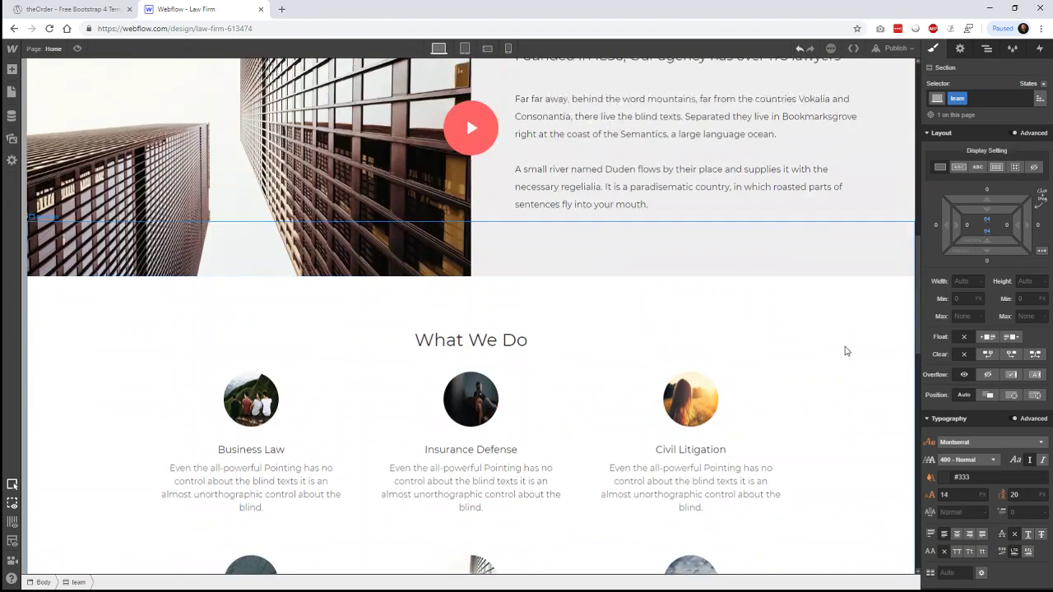
scroll(846, 351, down, 2)
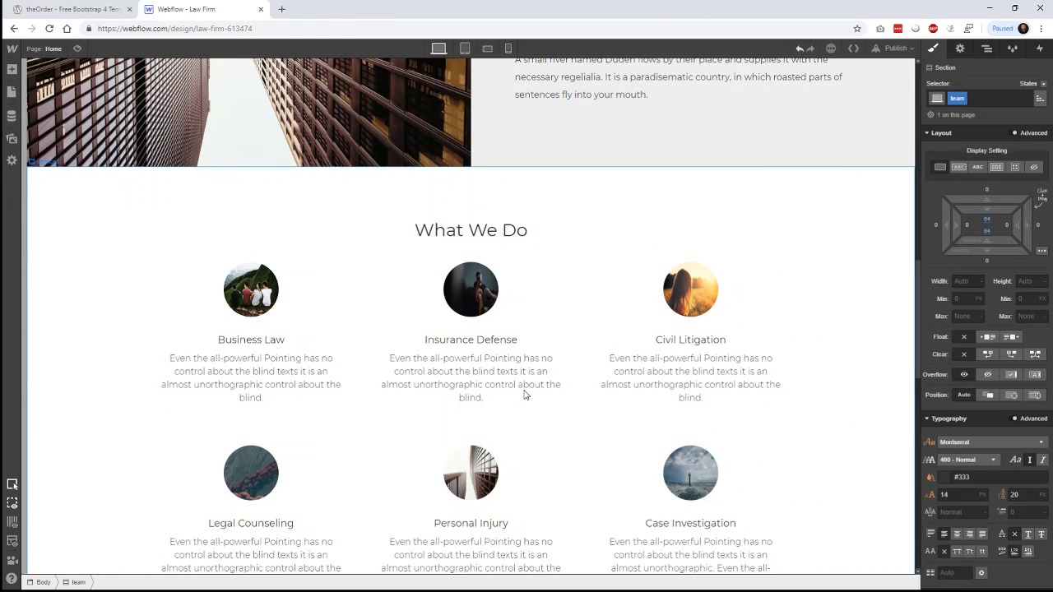
click(605, 178)
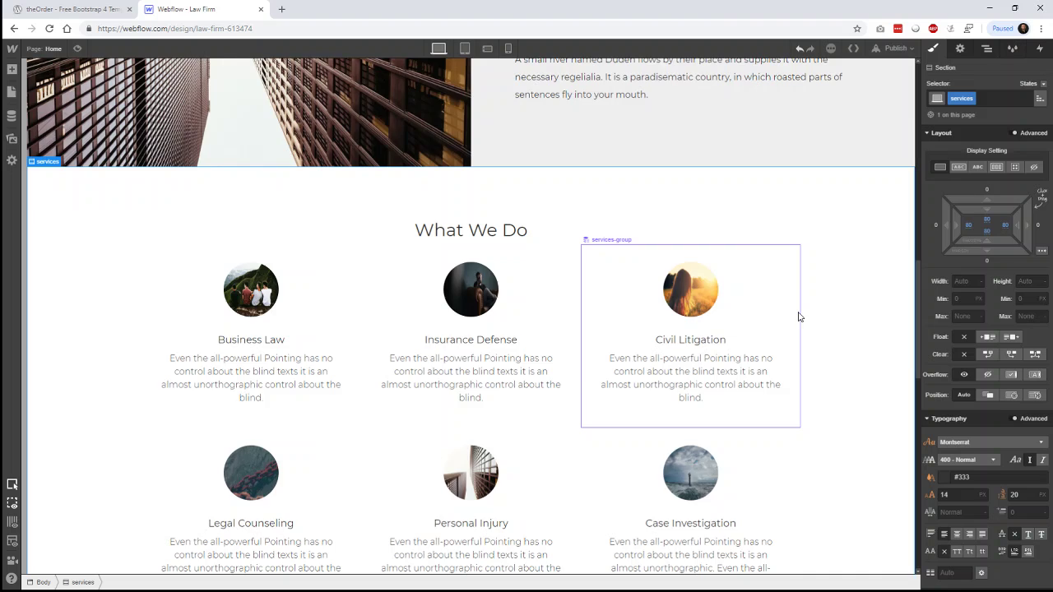
scroll(802, 313, down, 5)
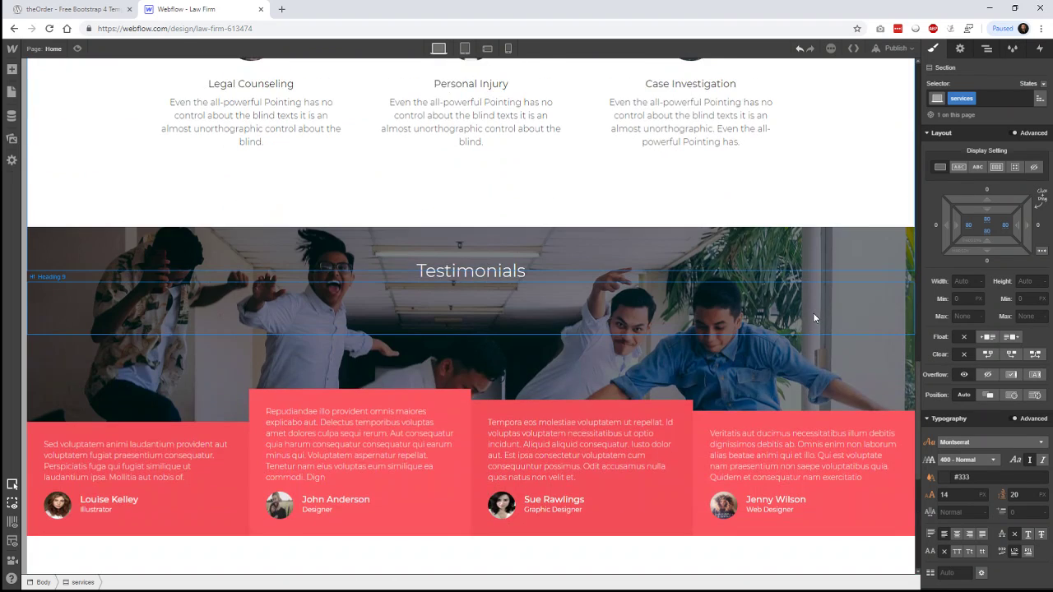
scroll(813, 313, down, 4)
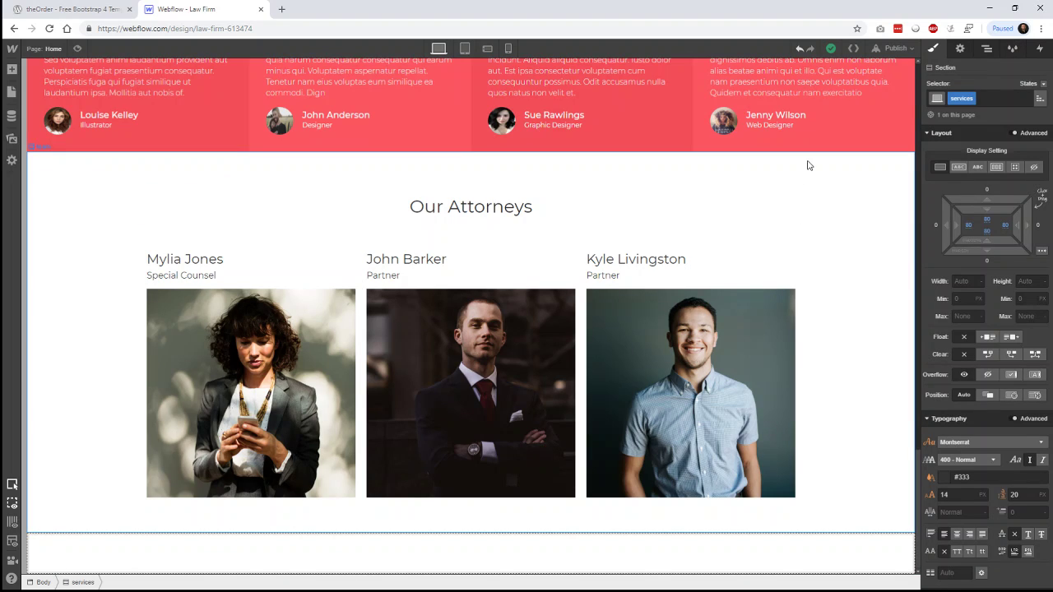
click(817, 185)
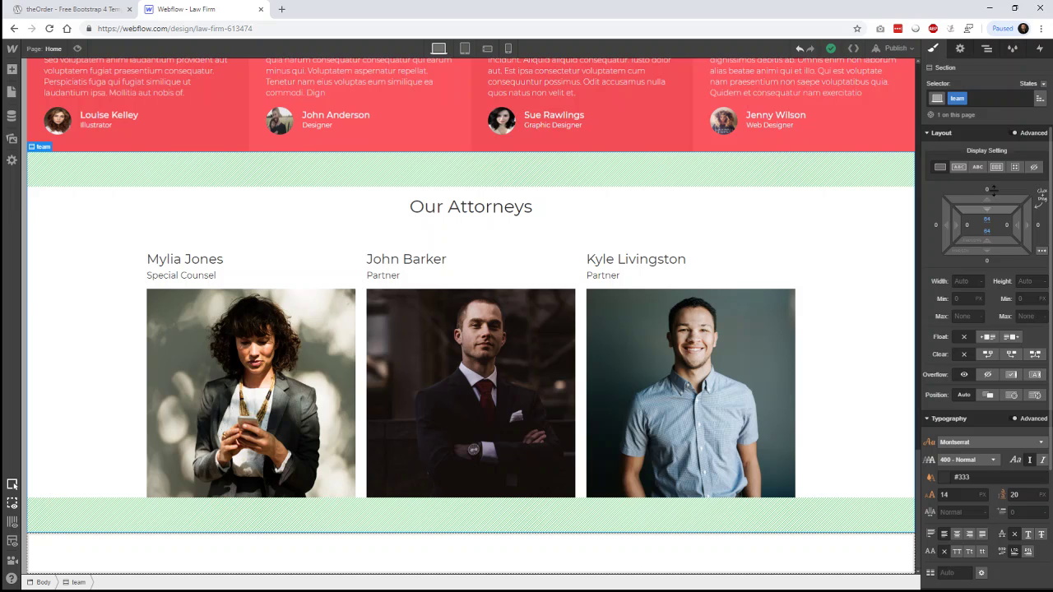
mouse_move(993, 215)
mouse_down()
mouse_move(994, 258)
mouse_move(993, 237)
mouse_up()
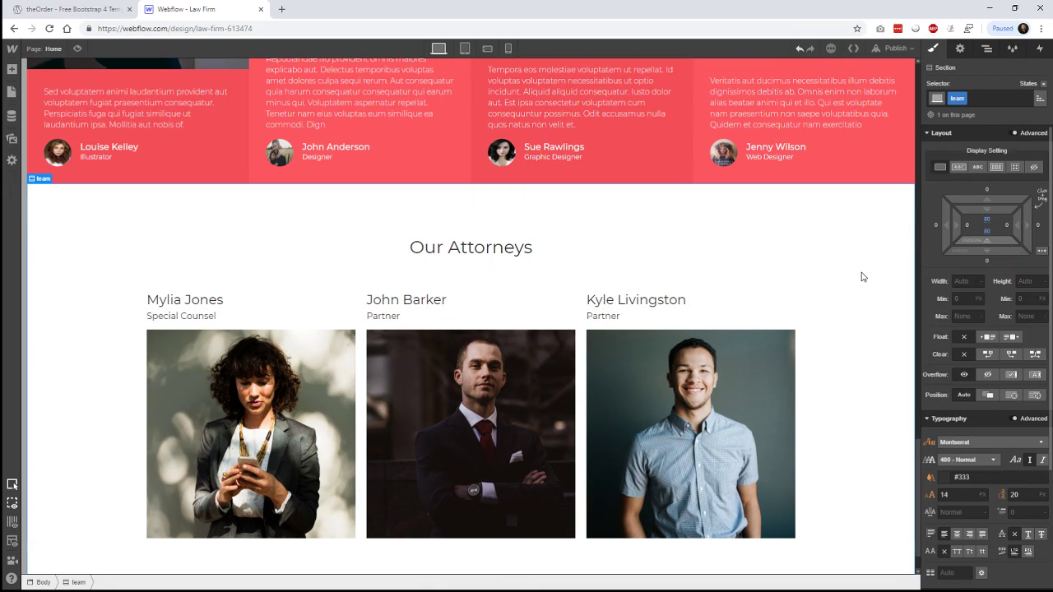
scroll(860, 283, down, 1)
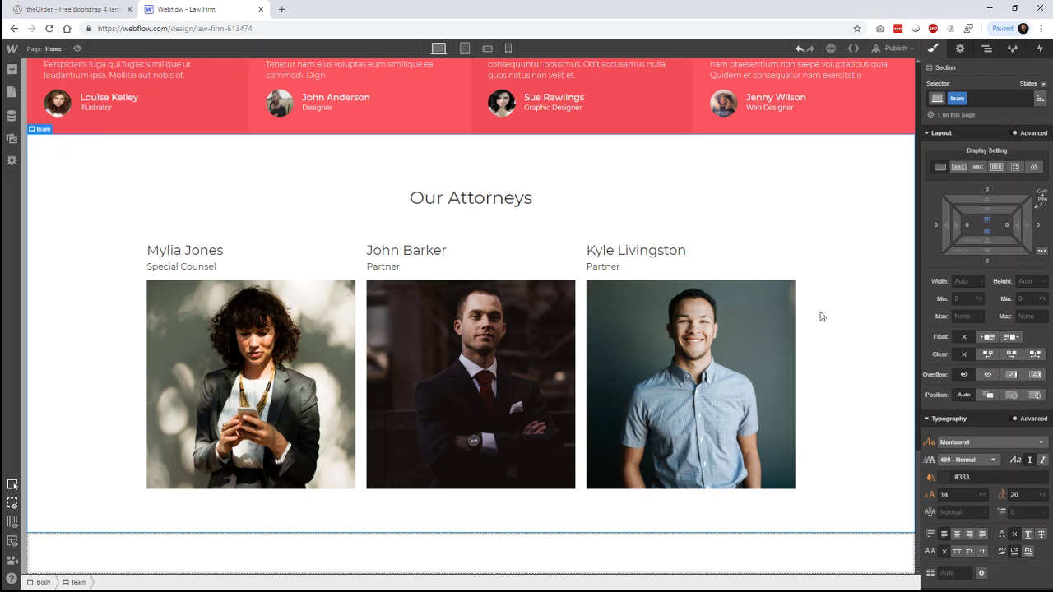
Set the photos' top margin to 27 px and the Partner position lines' top margin to 8 px.
click(683, 382)
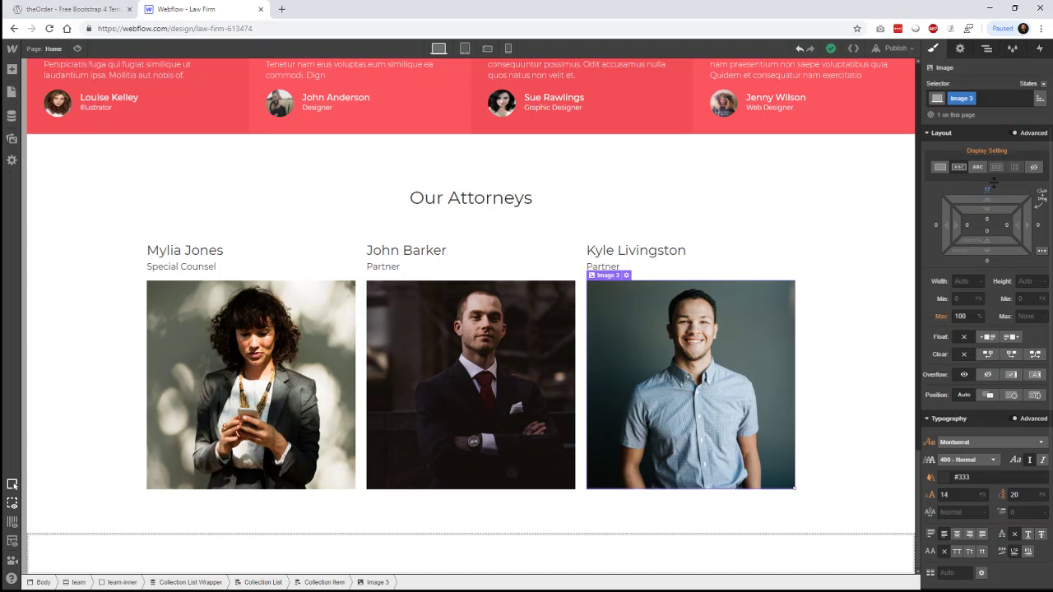
drag(993, 183, 994, 174)
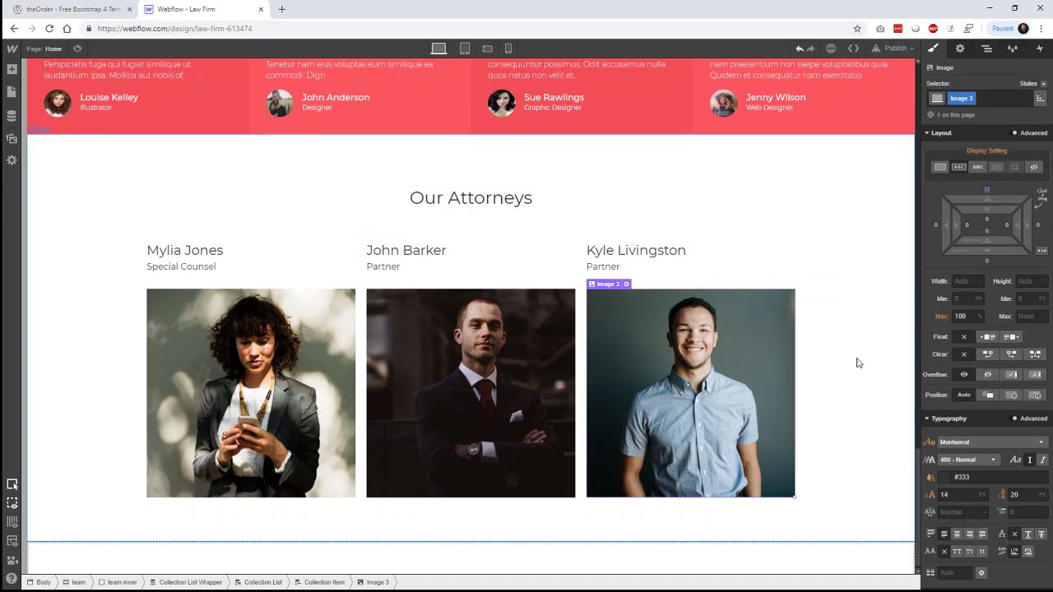
click(612, 274)
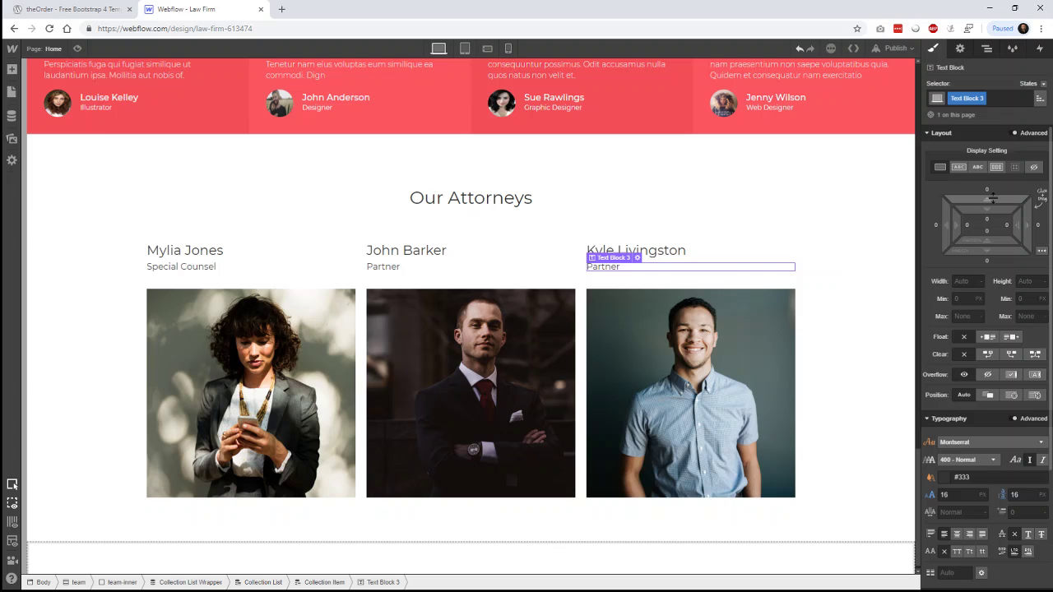
drag(992, 185, 992, 173)
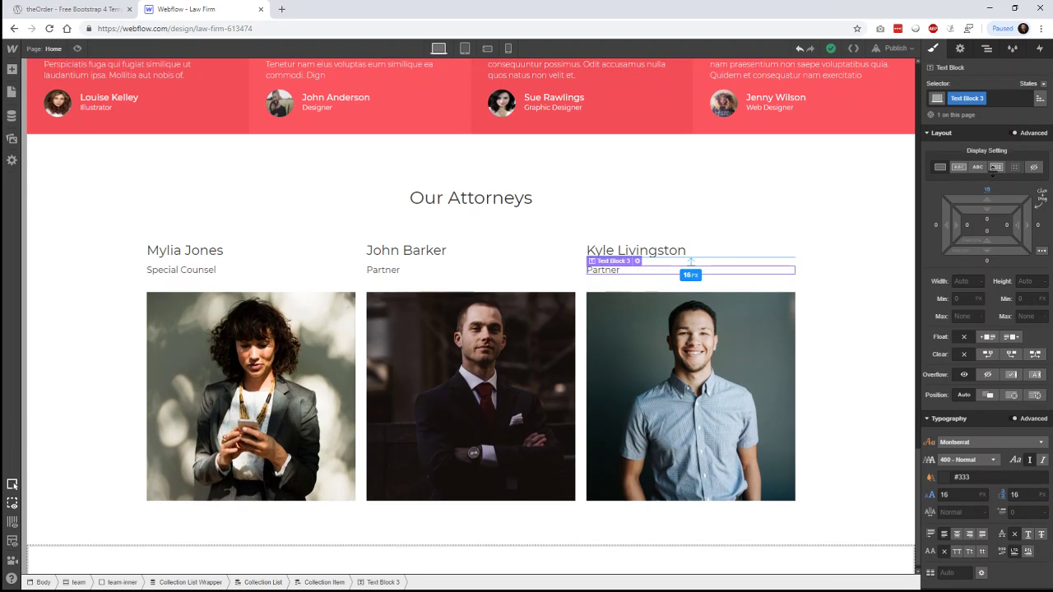
click(886, 264)
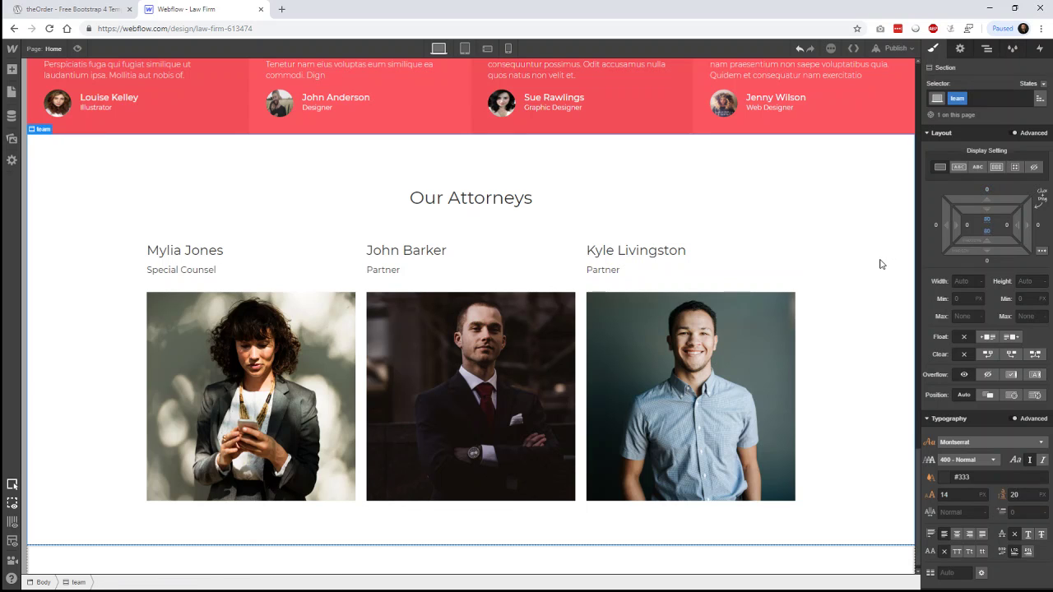
click(618, 273)
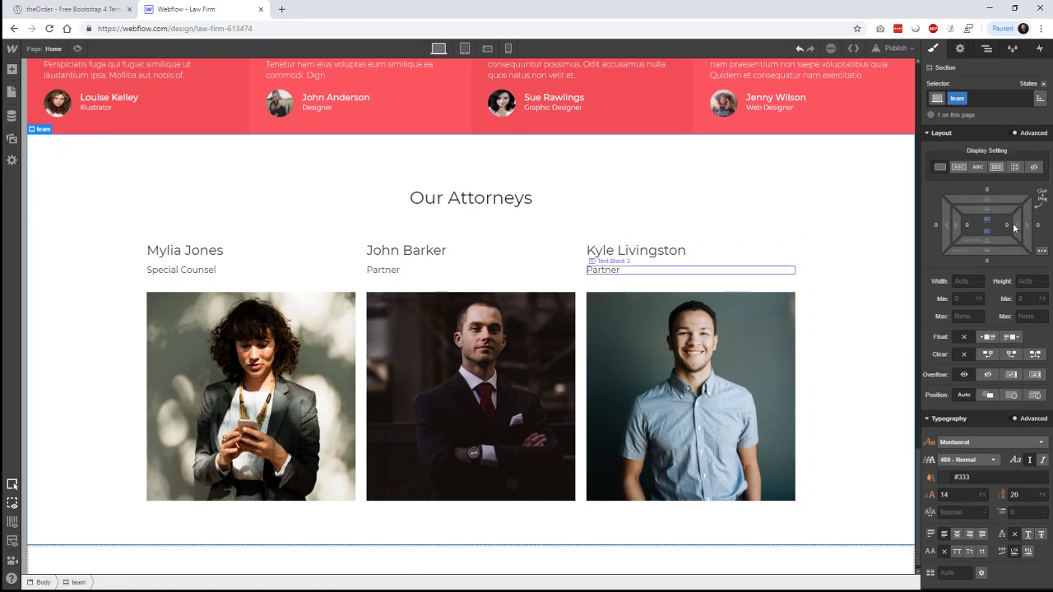
drag(995, 198, 995, 211)
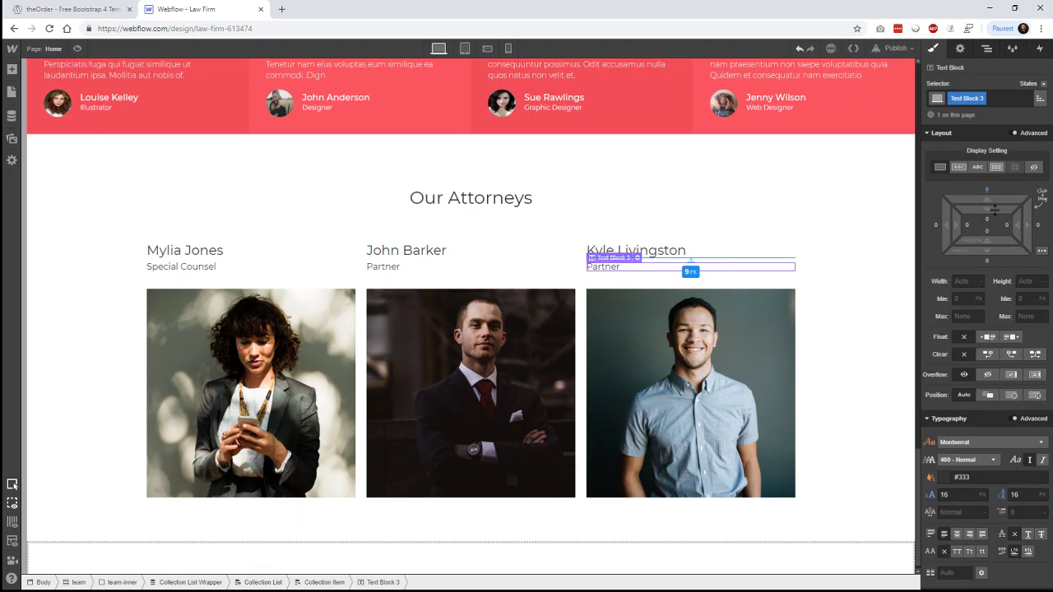
drag(995, 210, 995, 211)
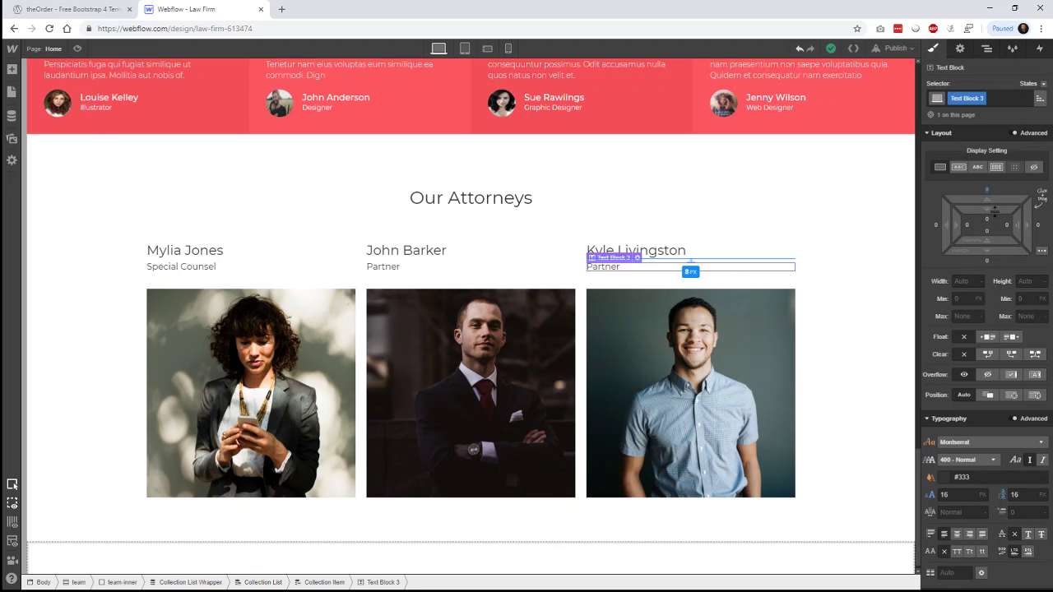
click(887, 207)
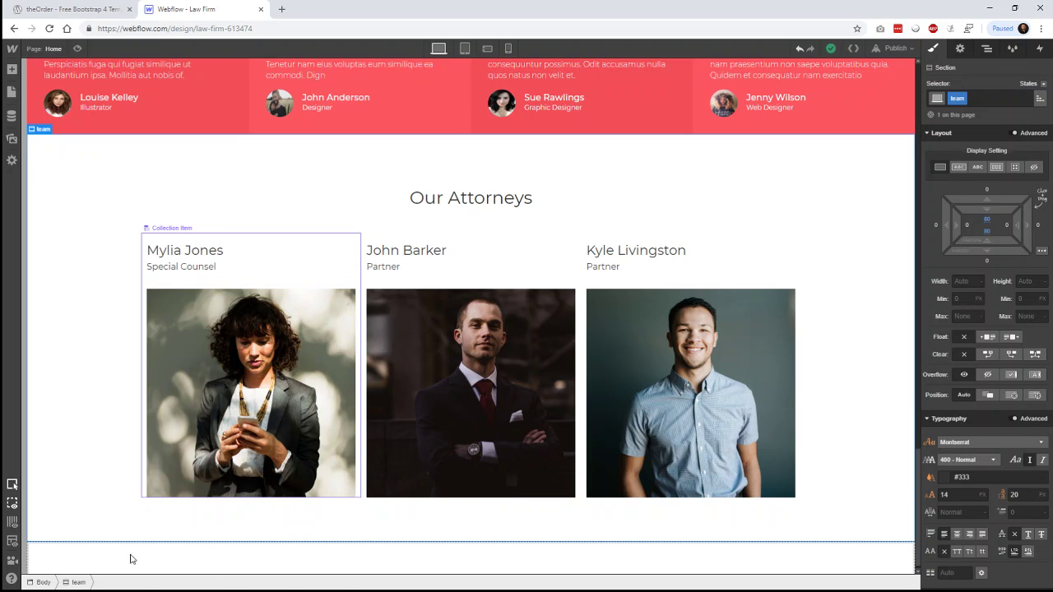
Set the Collection List Wrapper's top margin to 50 px.
click(165, 485)
click(169, 583)
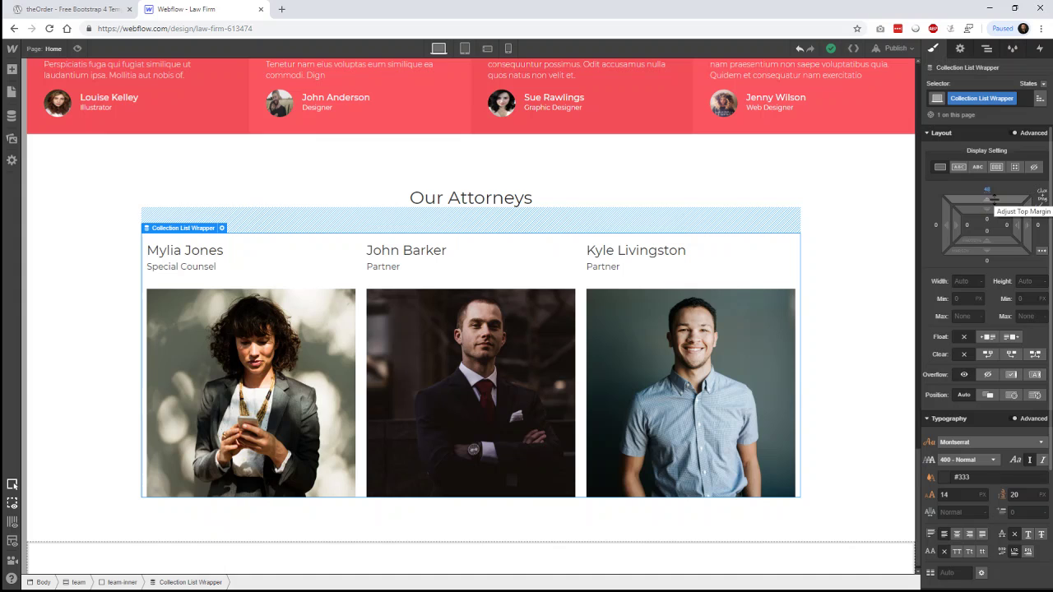
drag(1005, 198, 993, 175)
click(878, 266)
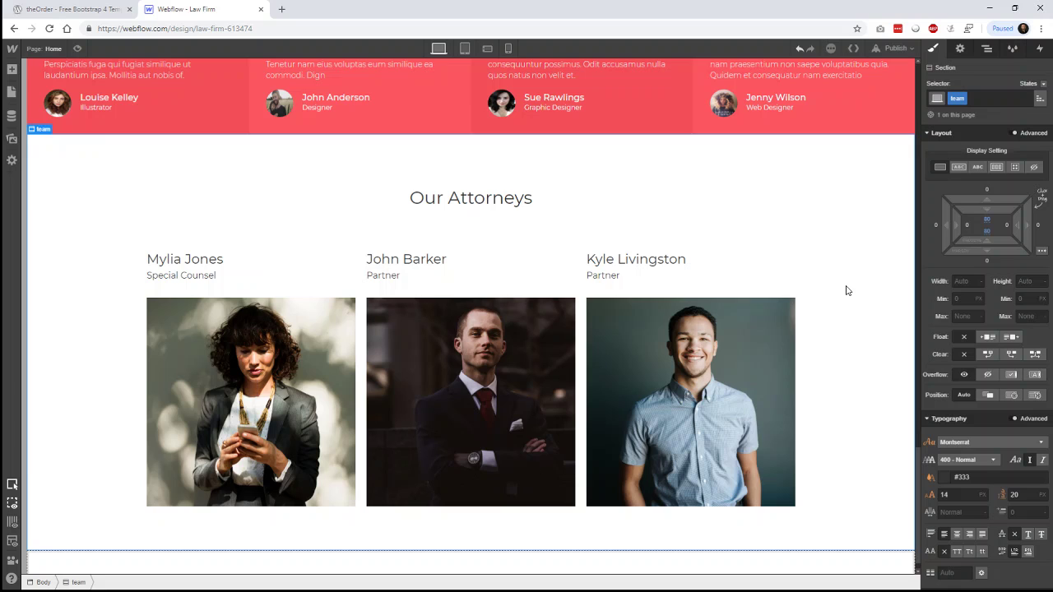
scroll(850, 295, down, 1)
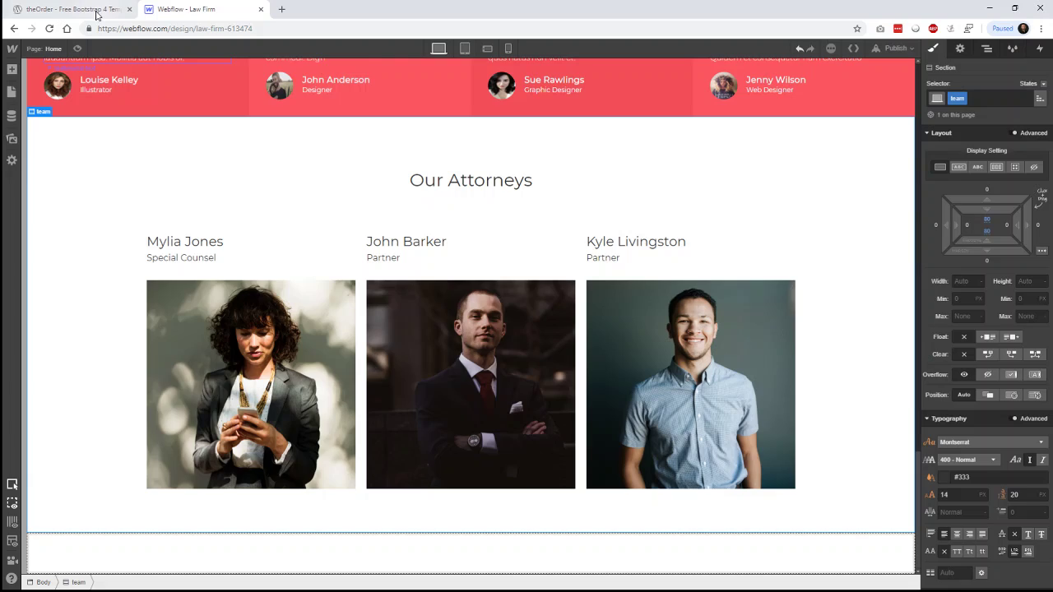
Compare against the theOrder template's attorneys section, then go back to the Webflow project.
click(97, 14)
scroll(903, 334, up, 1)
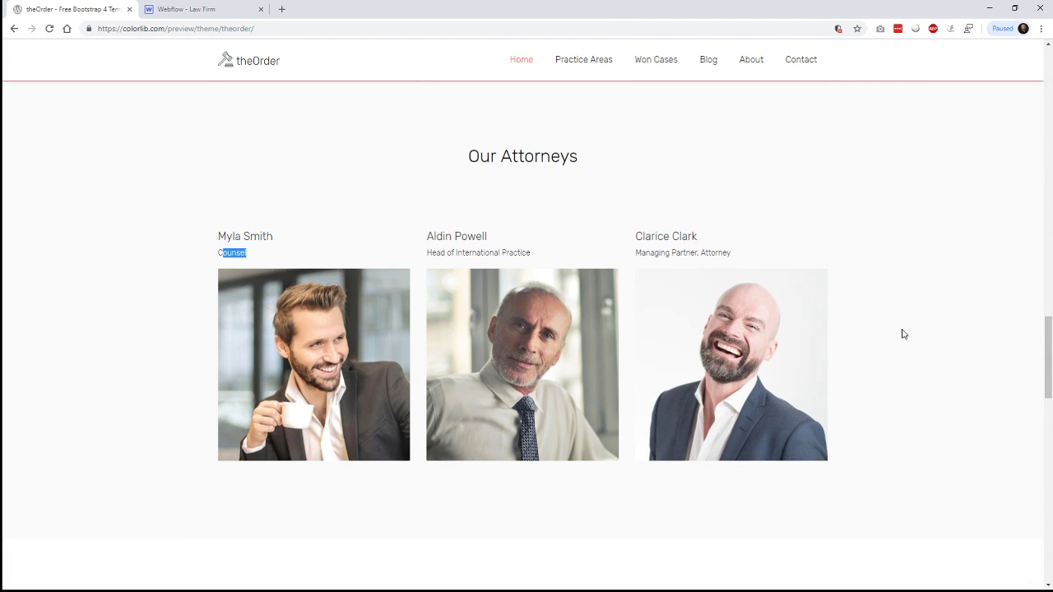
scroll(903, 334, up, 1)
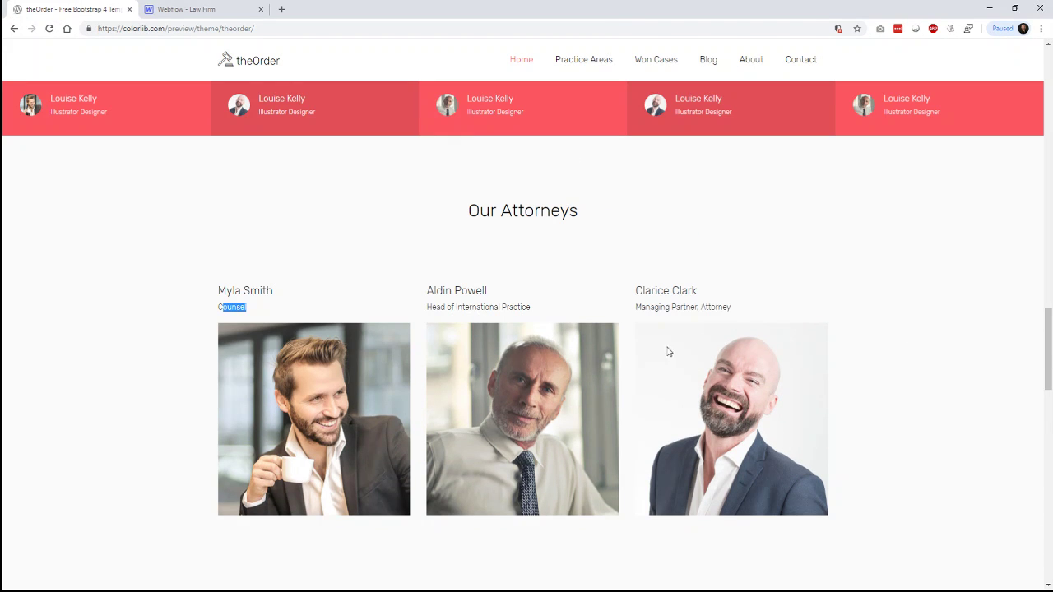
click(321, 287)
click(186, 7)
Glance at the Attorneys collection in the CMS panel, then show the site's page list.
click(12, 116)
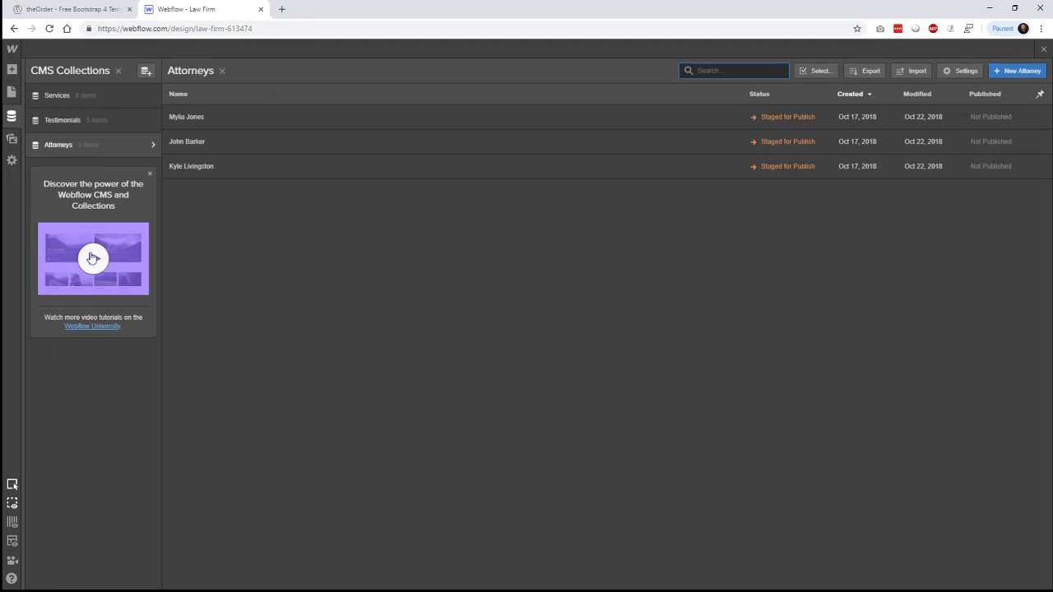
click(13, 71)
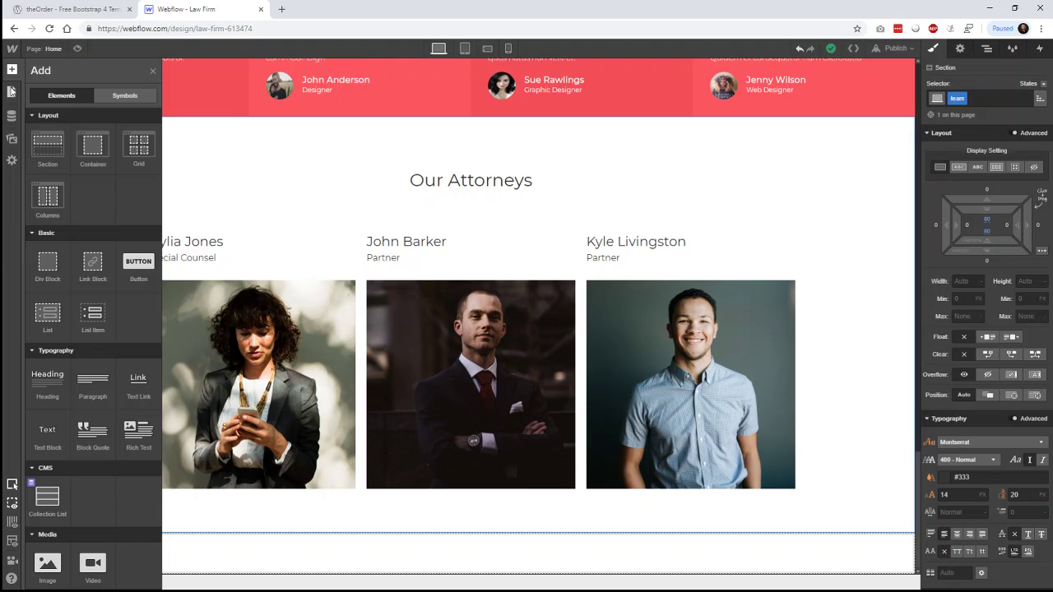
click(11, 92)
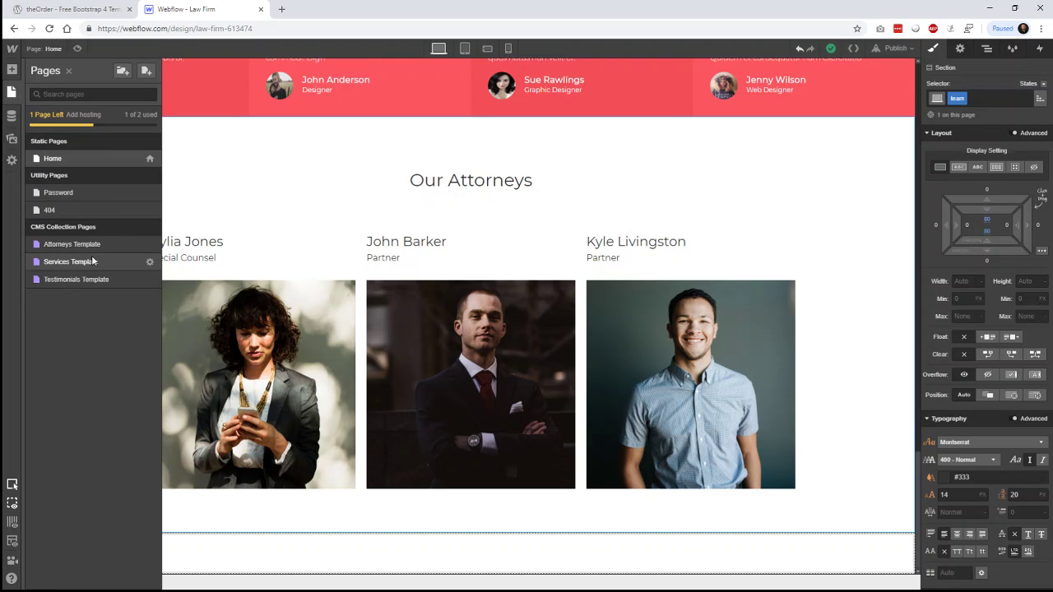
Open the empty Attorneys Template page and bring up the Add elements panel.
click(105, 249)
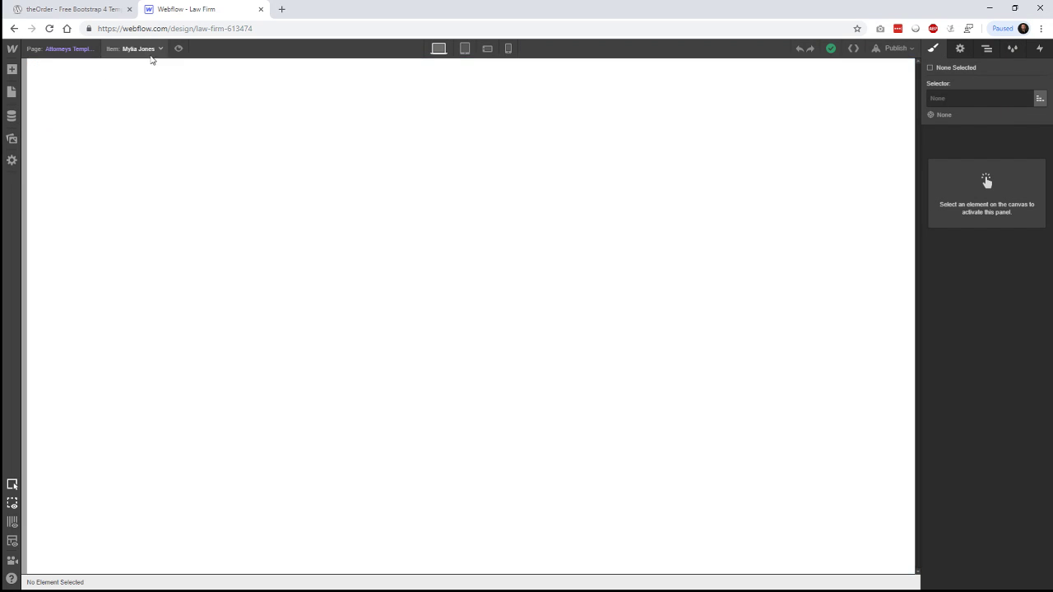
click(12, 69)
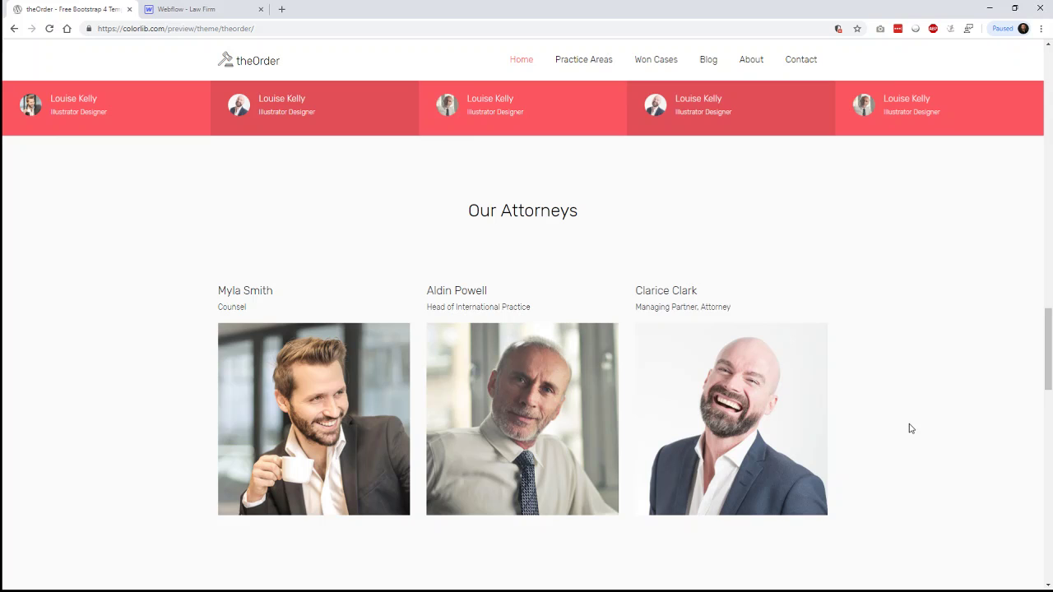
Scroll the theOrder preview, then scroll the Webflow site down to Our Attorneys.
scroll(910, 427, down, 2)
scroll(910, 428, down, 1)
scroll(910, 427, down, 1)
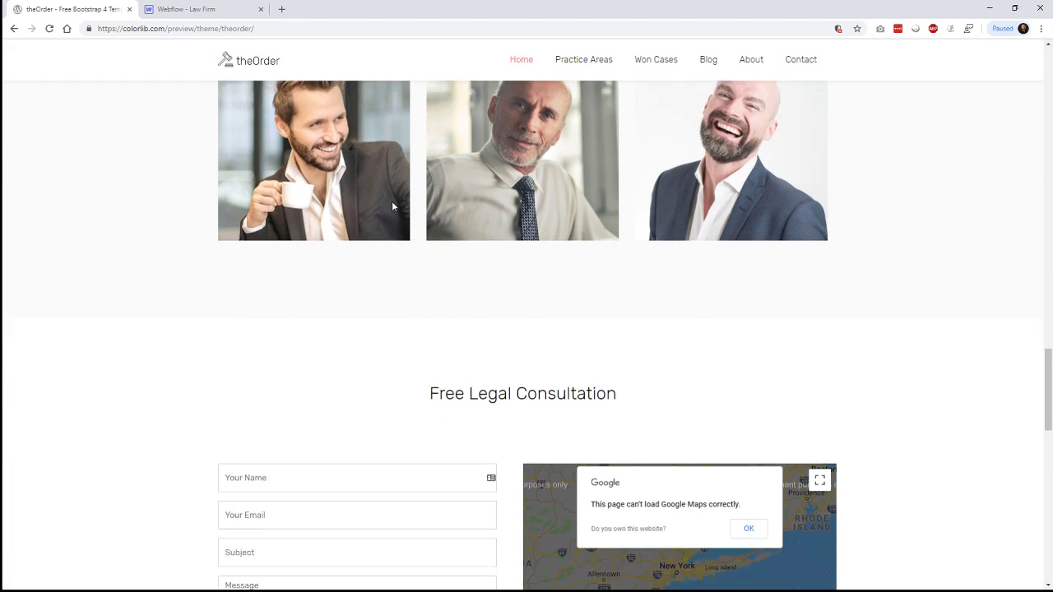
click(183, 9)
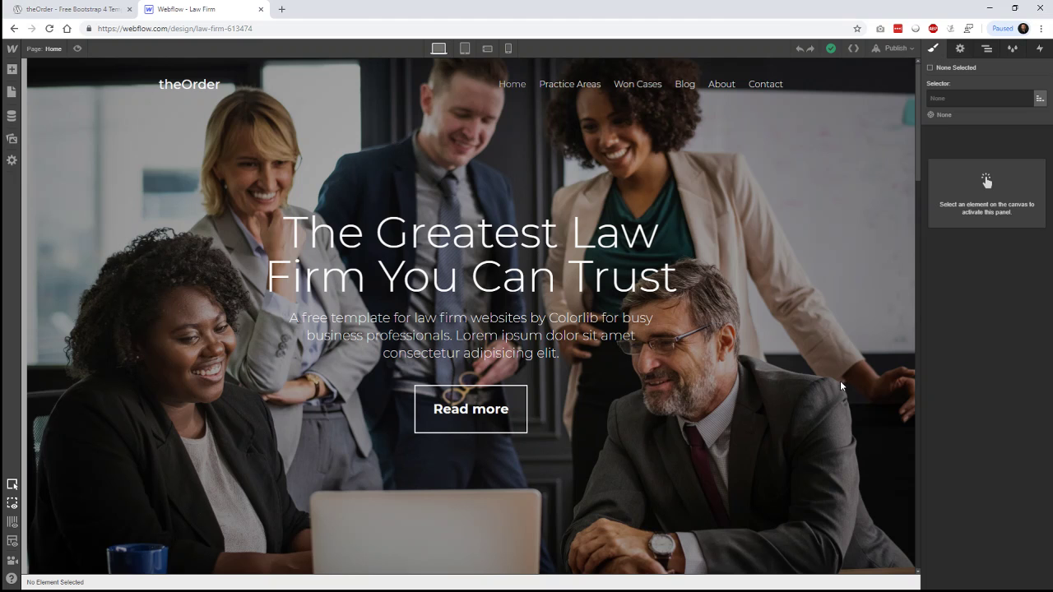
scroll(844, 373, down, 10)
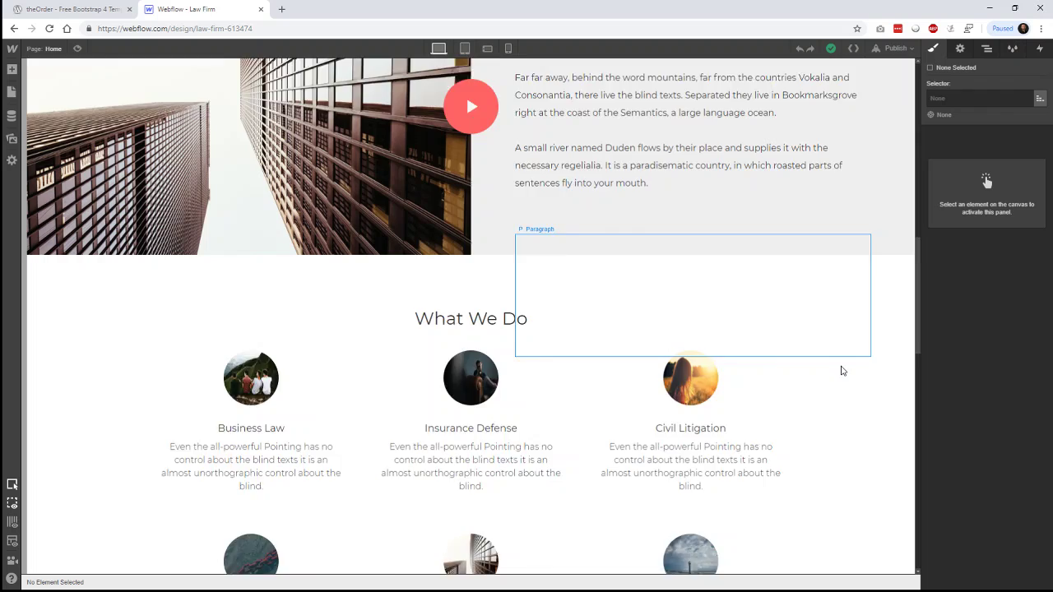
scroll(842, 371, down, 2)
scroll(841, 368, down, 10)
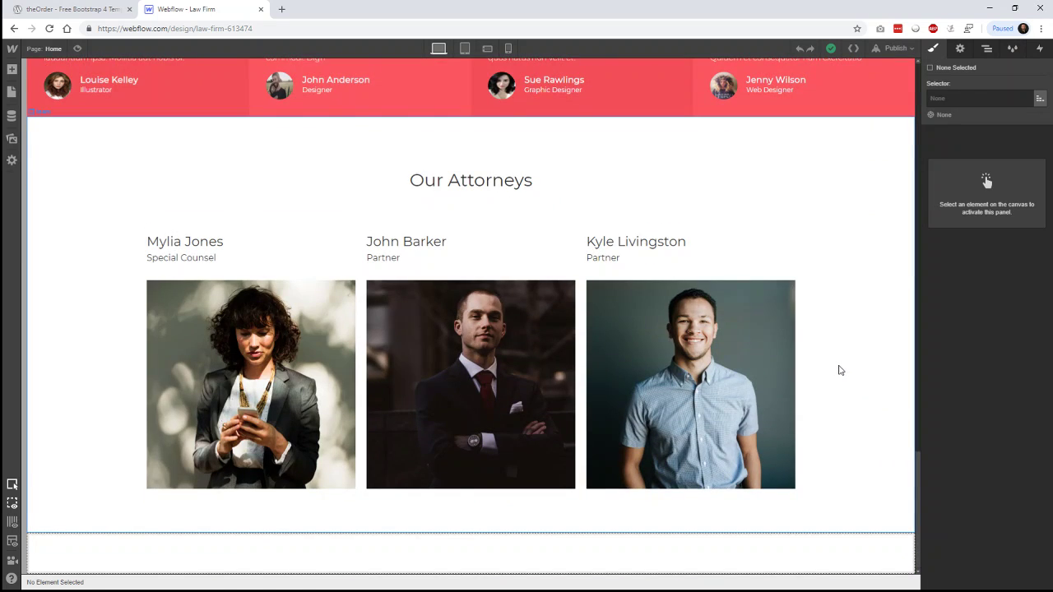
Scroll the theOrder reference down to the Free Legal Consultation contact form and map.
click(107, 9)
scroll(921, 339, down, 3)
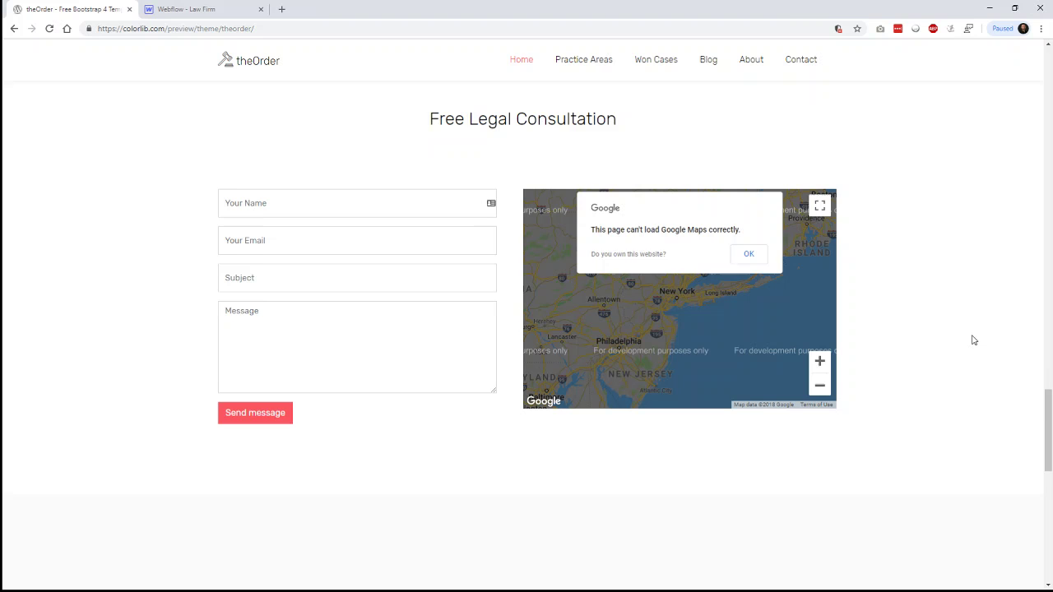
scroll(973, 339, down, 2)
scroll(973, 340, down, 5)
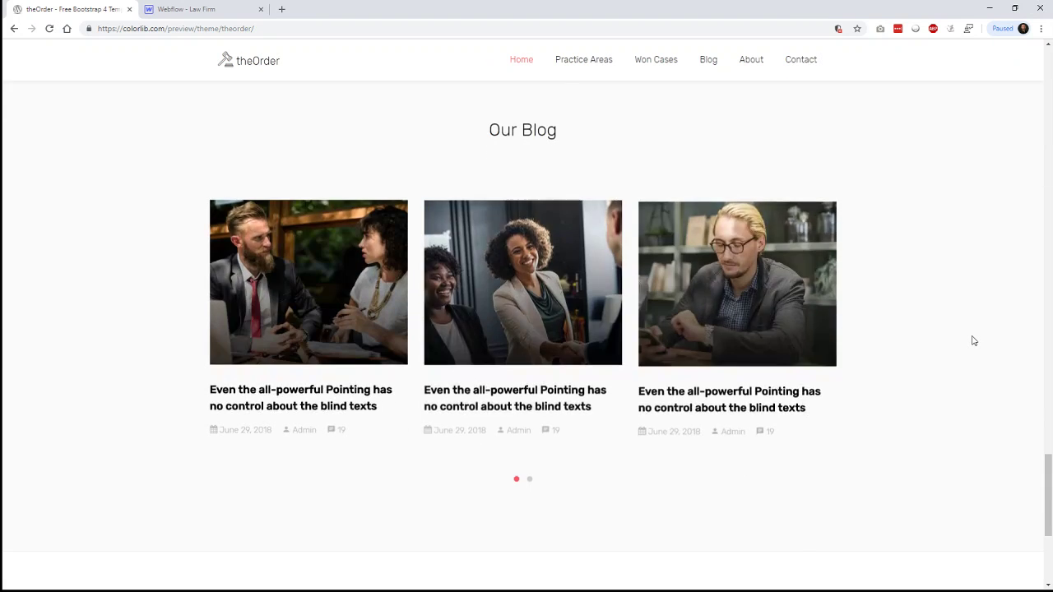
scroll(973, 340, down, 3)
scroll(971, 338, down, 2)
scroll(914, 306, up, 4)
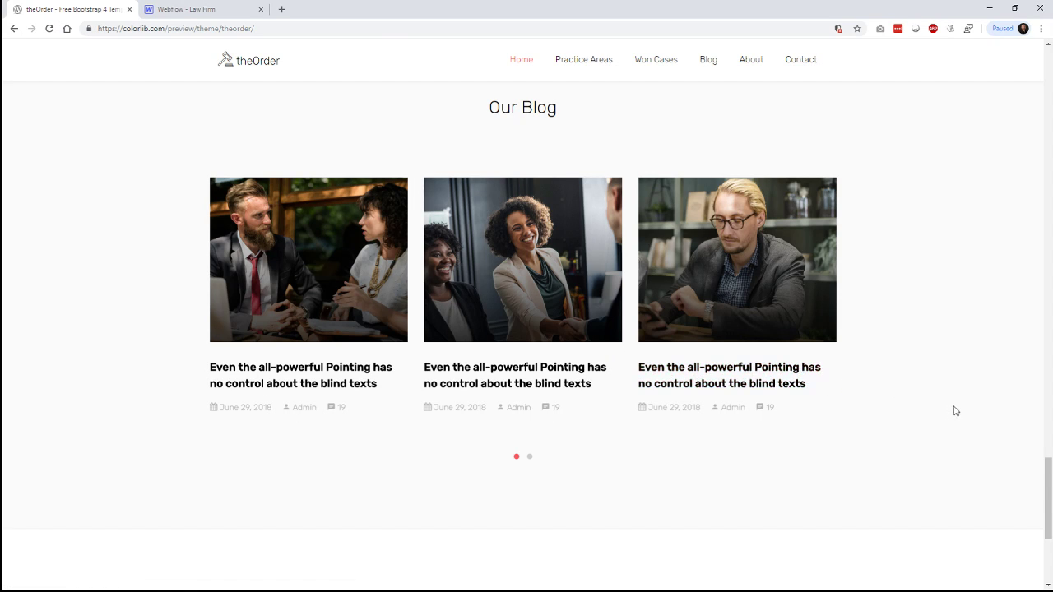
scroll(954, 411, down, 3)
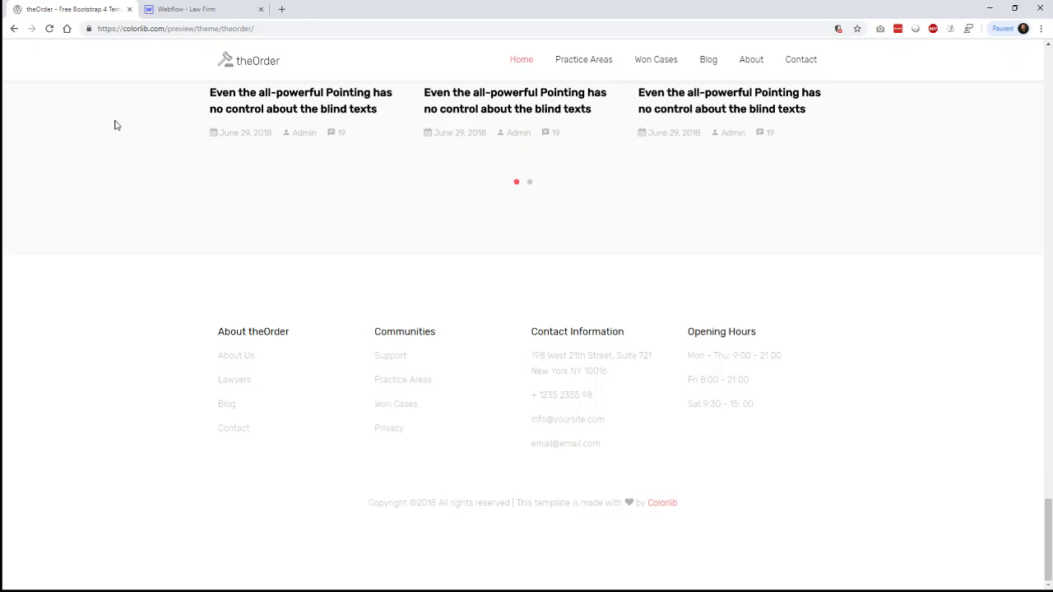
scroll(121, 115, up, 7)
scroll(141, 122, up, 3)
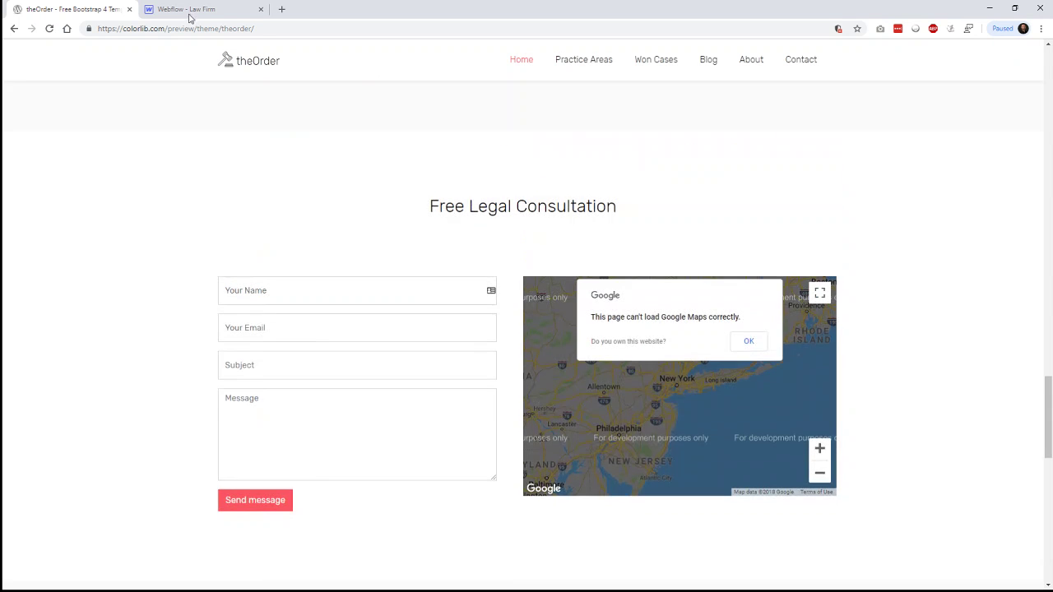